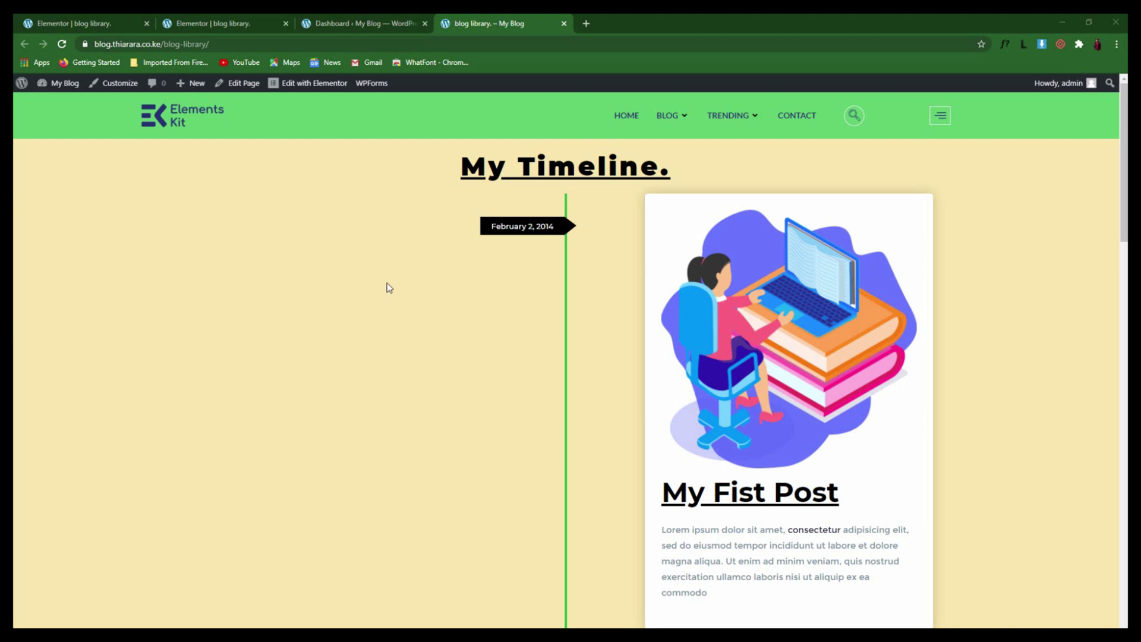
Scroll down the blog library page's My Timeline layout to preview its post cards, then back up
scroll(499, 265, "down", 1)
scroll(627, 285, "down", 3)
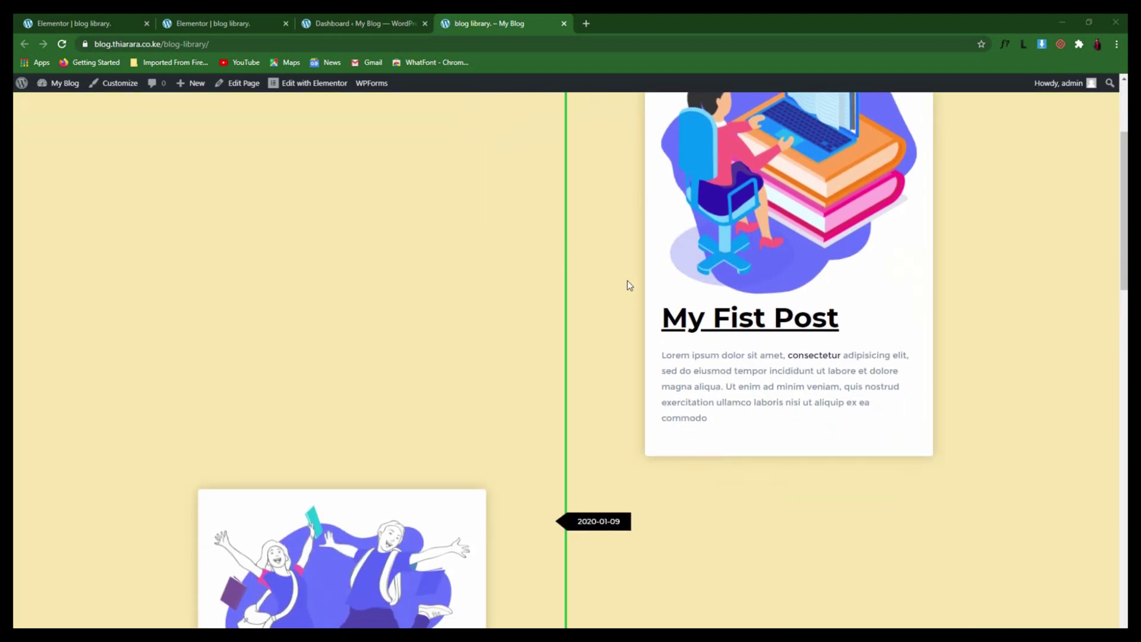
scroll(597, 331, "down", 8)
scroll(596, 332, "down", 10)
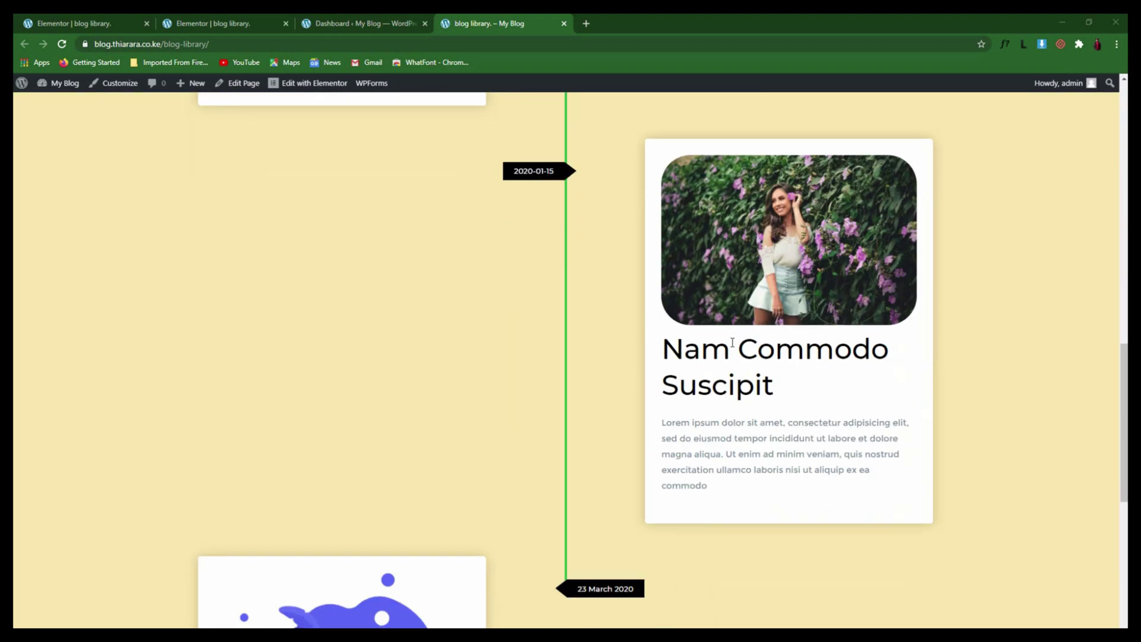
scroll(574, 332, "up", 5)
scroll(629, 334, "up", 15)
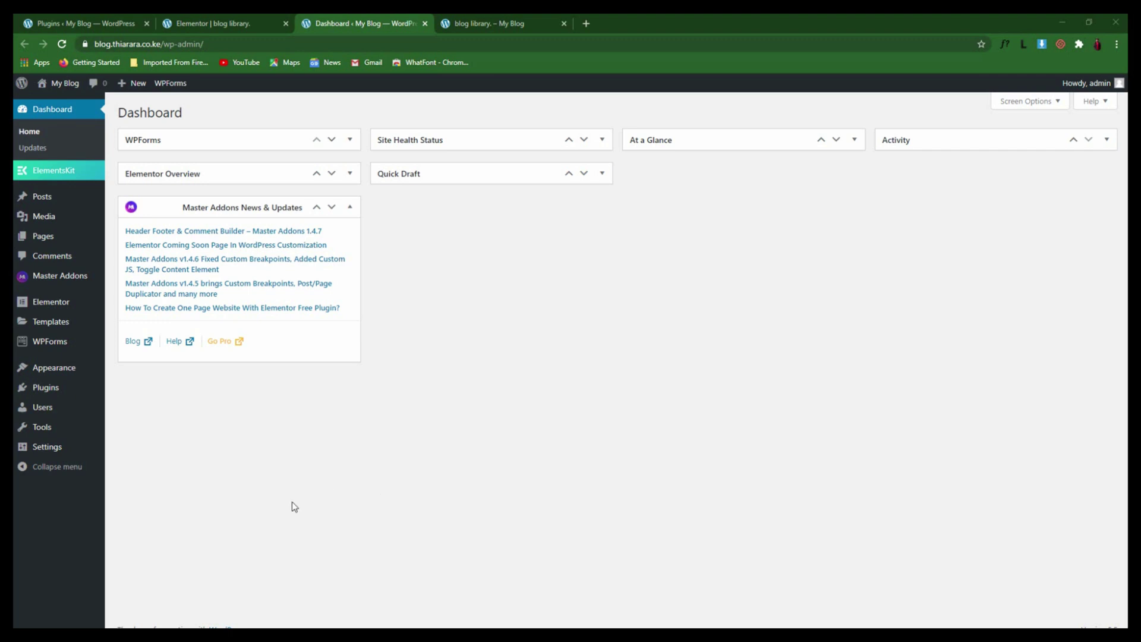
Copy the Master Addons for Elementor name from the installed plugins list and go to Add New
left_click(106, 27)
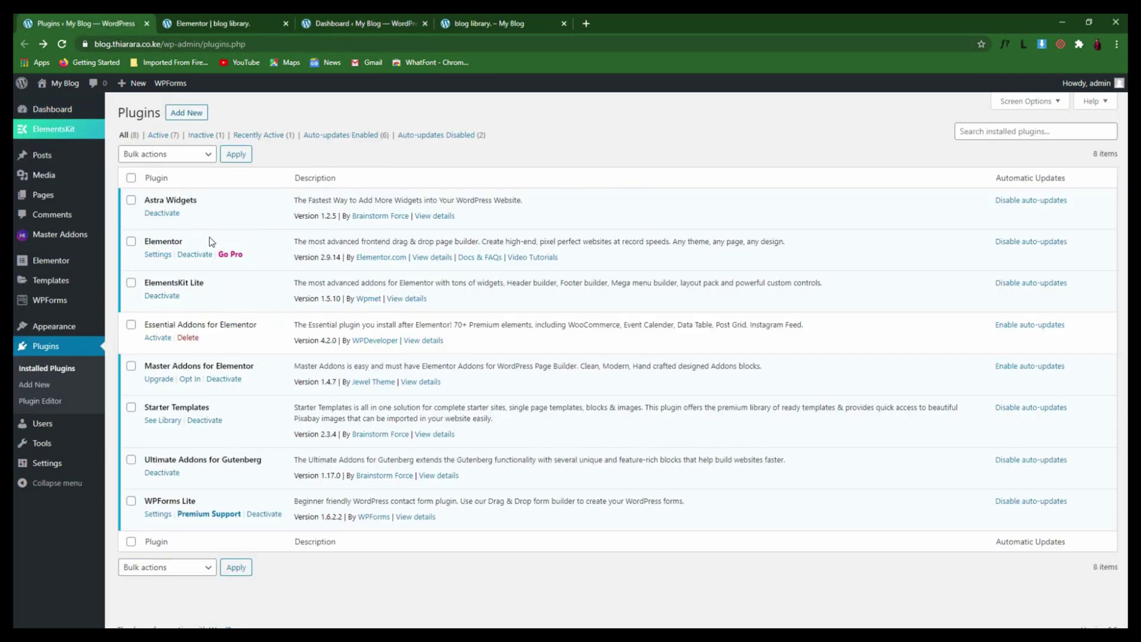
left_click_drag(184, 240, 145, 237)
left_click_drag(257, 366, 142, 364)
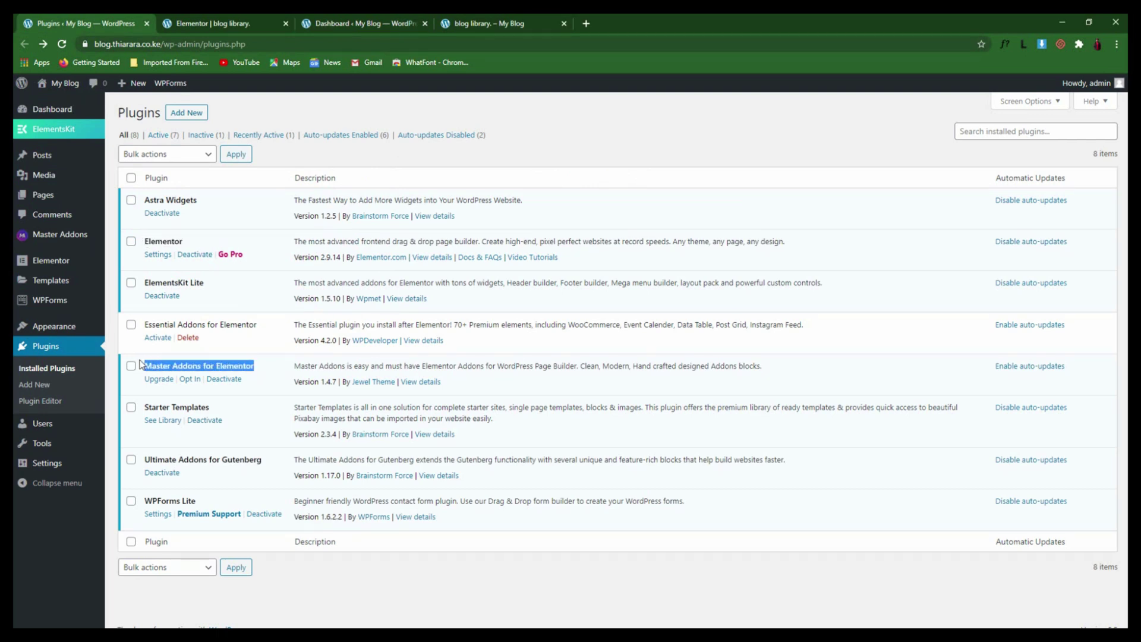
right_click(169, 370)
left_click(197, 379)
left_click(186, 113)
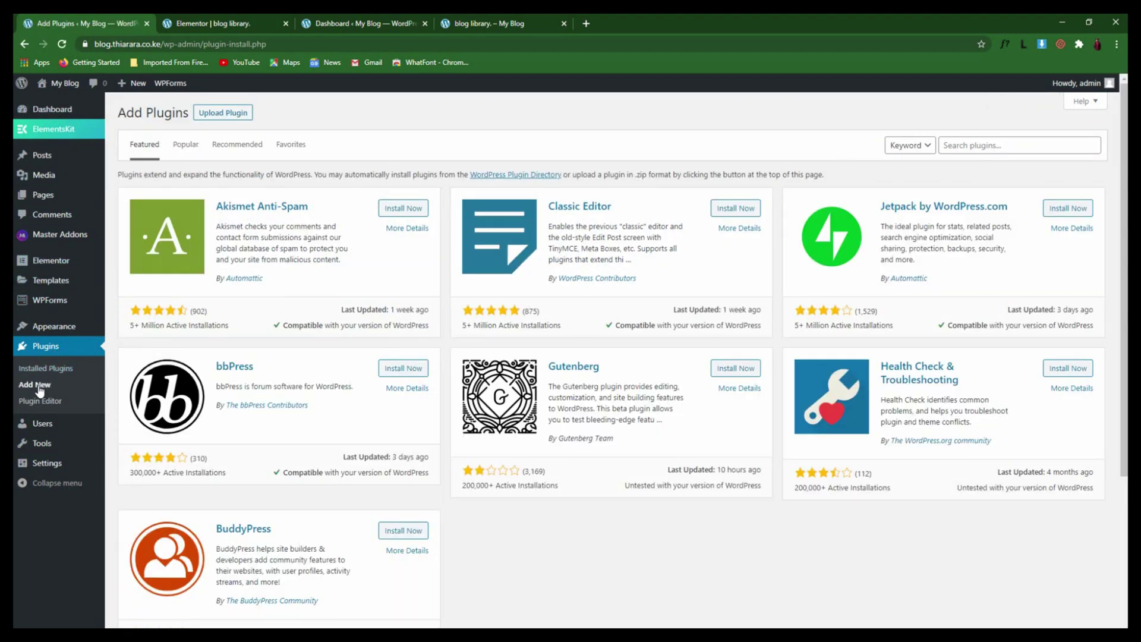
Search the plugin directory for the pasted name 'Master Addons for Elementor'
left_click(229, 119)
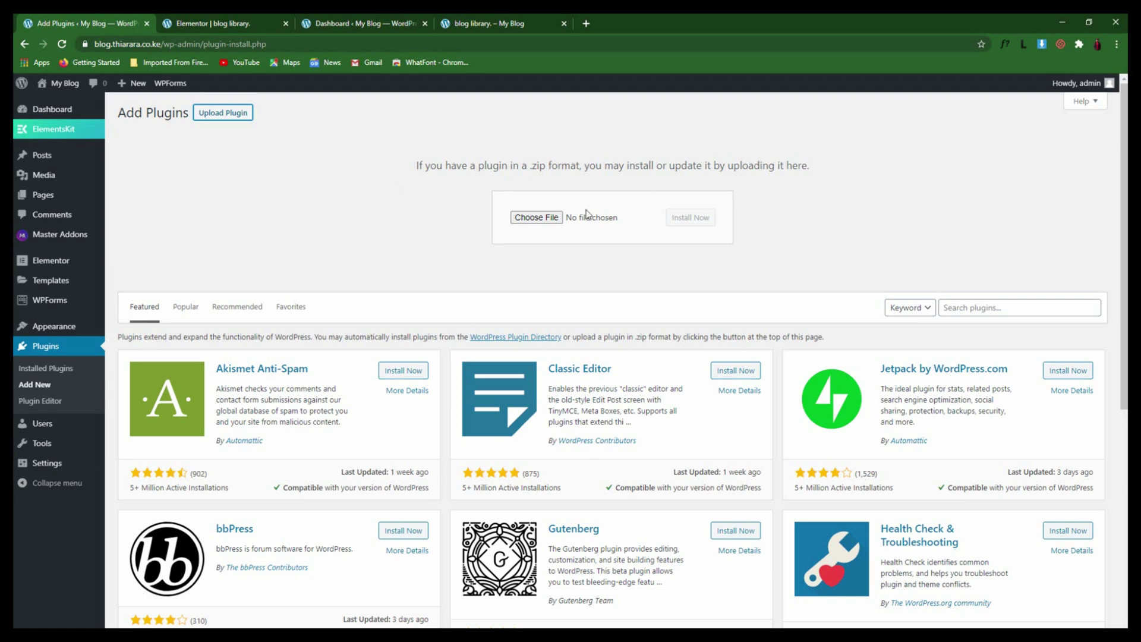
left_click(966, 308)
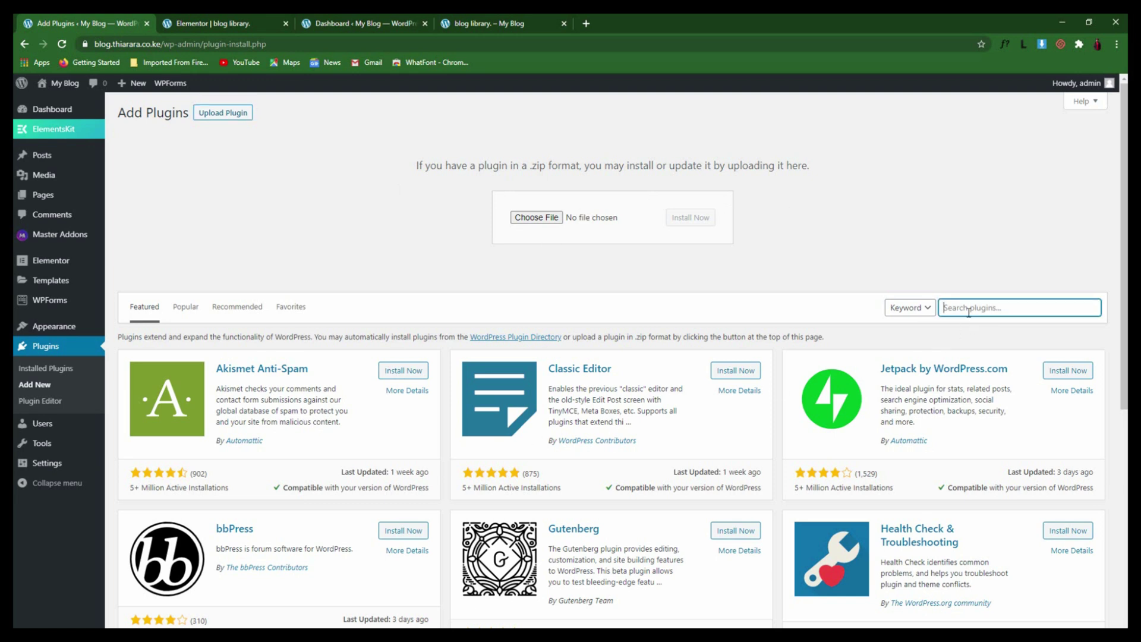
right_click(968, 308)
left_click(994, 402)
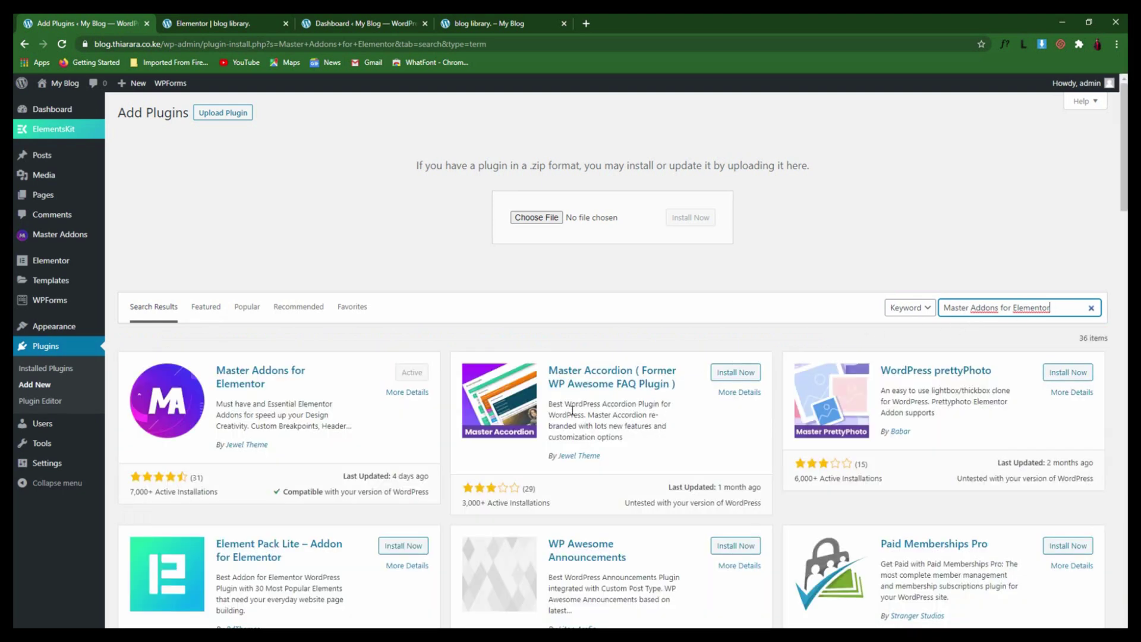
Review the Master Addons result's title, author, rating and update details, confirming it is Active
scroll(240, 415, "down", 2)
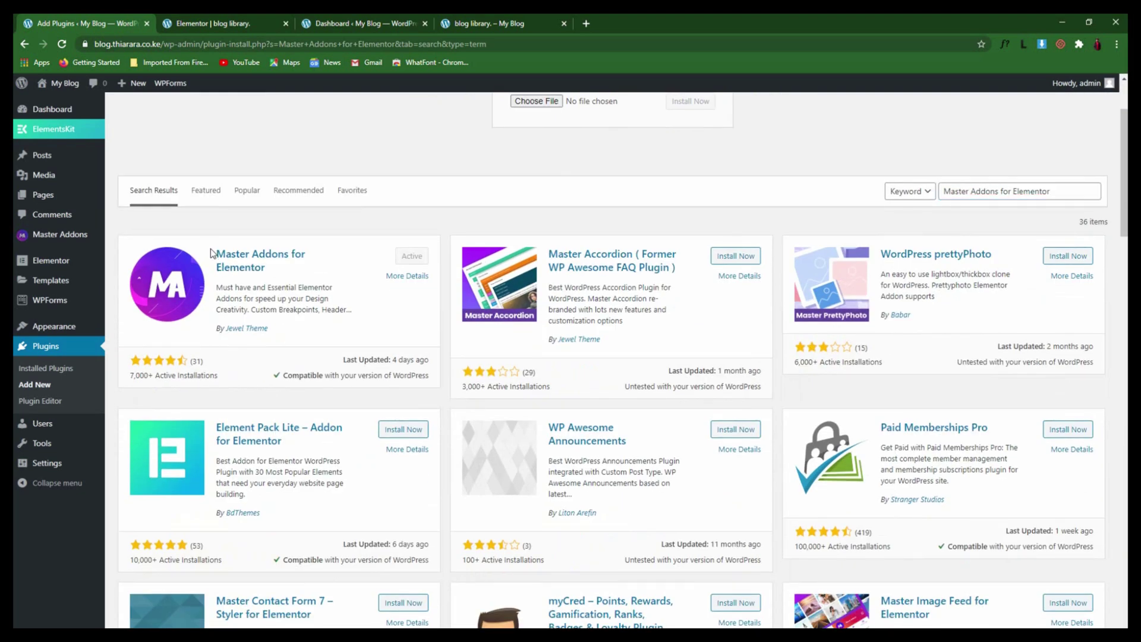
left_click_drag(213, 252, 286, 265)
left_click(317, 268)
left_click_drag(276, 336, 221, 333)
left_click(132, 380)
left_click_drag(132, 380, 196, 371)
left_click(223, 383)
left_click_drag(344, 363, 435, 365)
In Master Addons settings, browse the Addons toggles and enable all elements, including Timeline
mouse_move(74, 240)
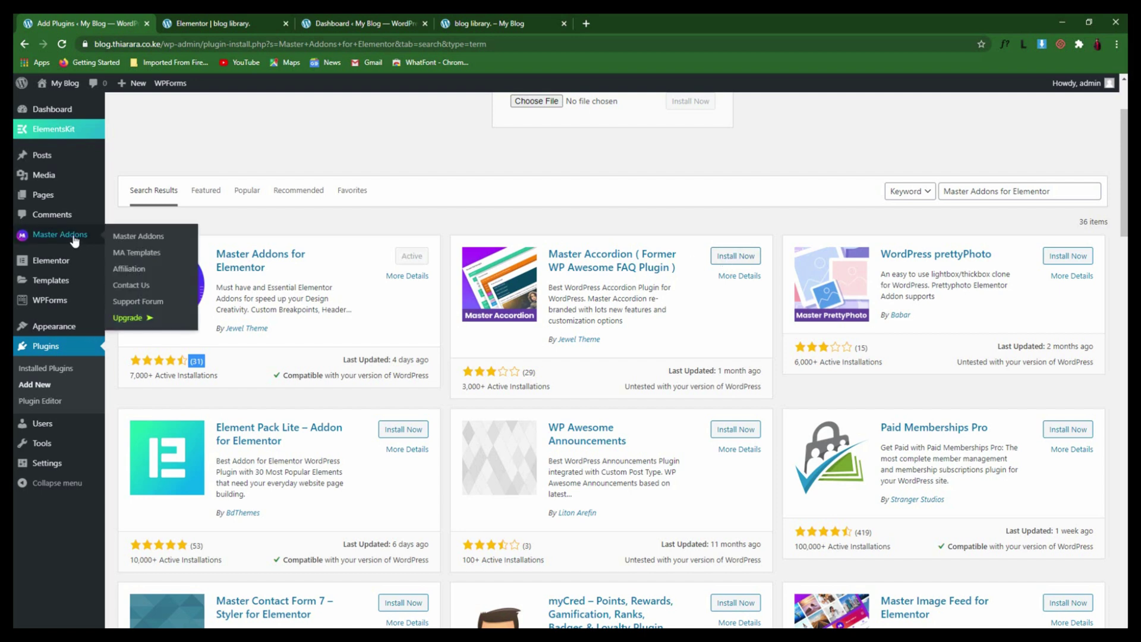
left_click(148, 239)
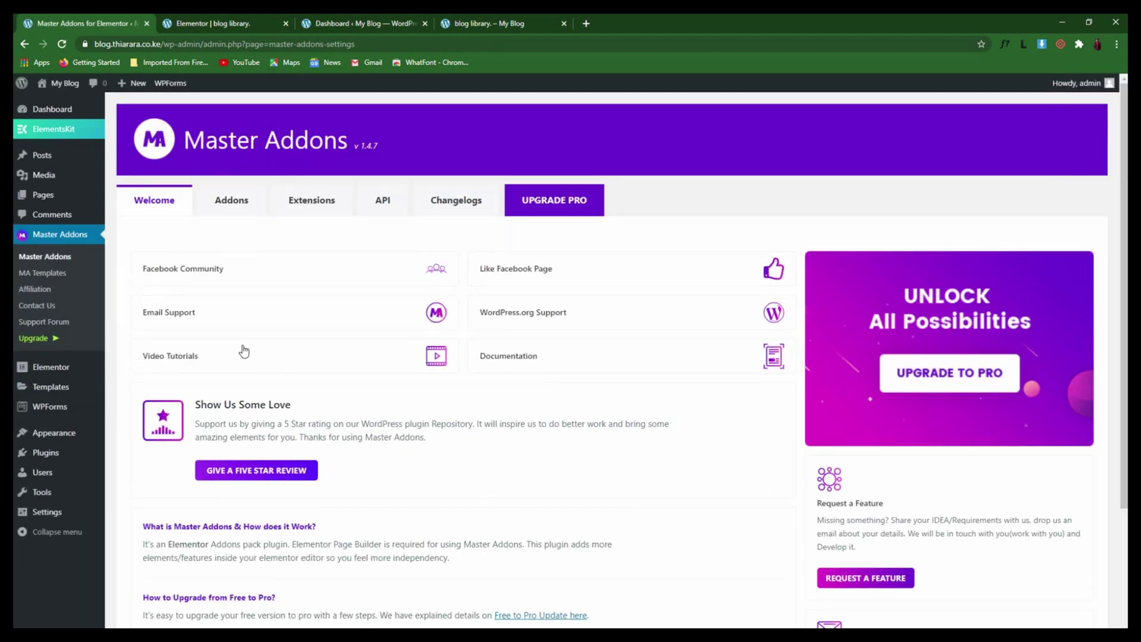
left_click(233, 201)
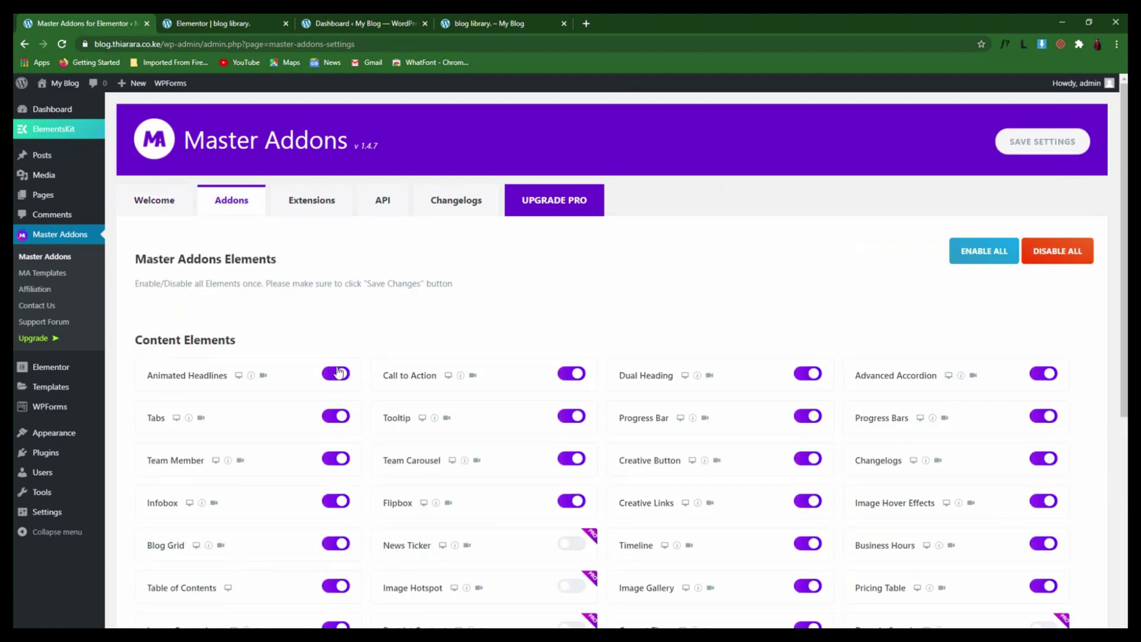
scroll(270, 233, "down", 4)
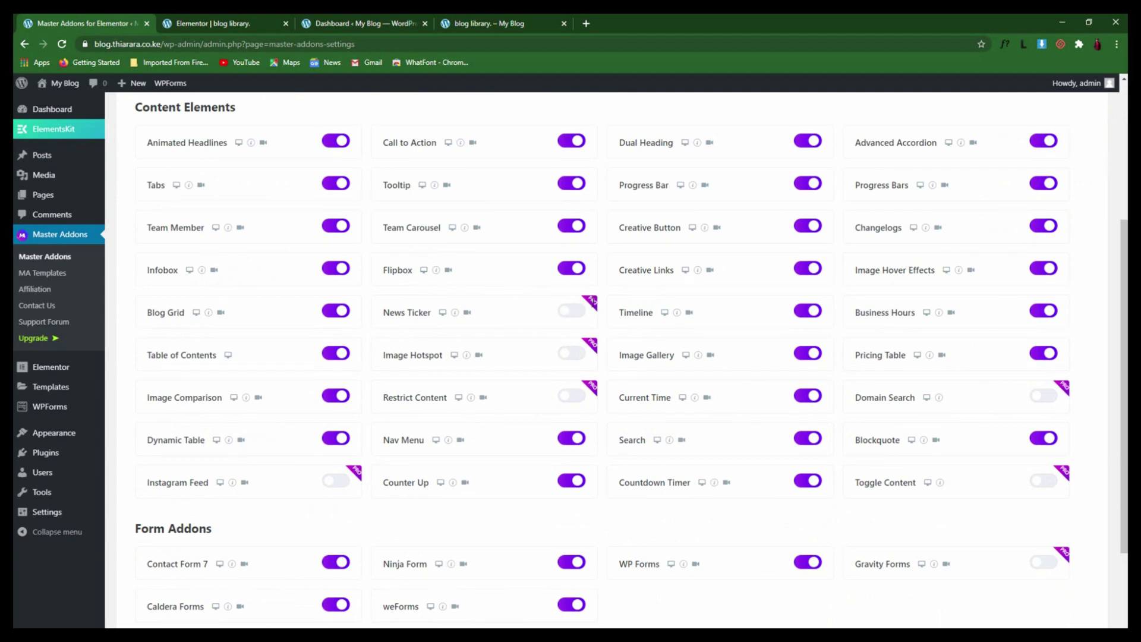
scroll(594, 301, "up", 4)
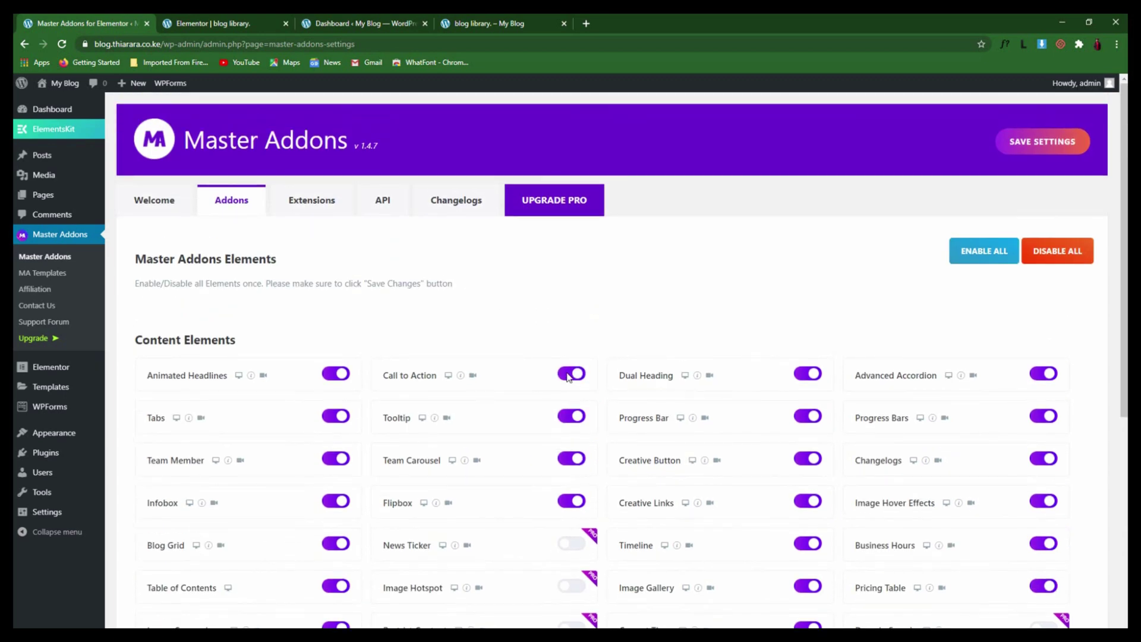
scroll(544, 381, "down", 2)
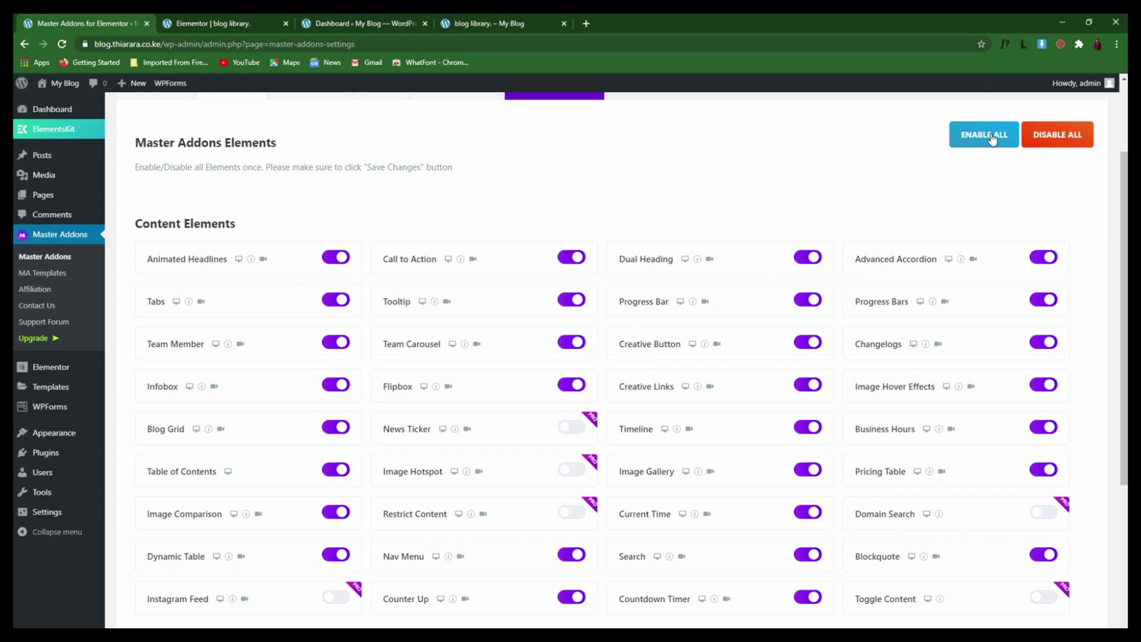
left_click(570, 301)
left_click(969, 132)
mouse_move(62, 198)
left_click(127, 200)
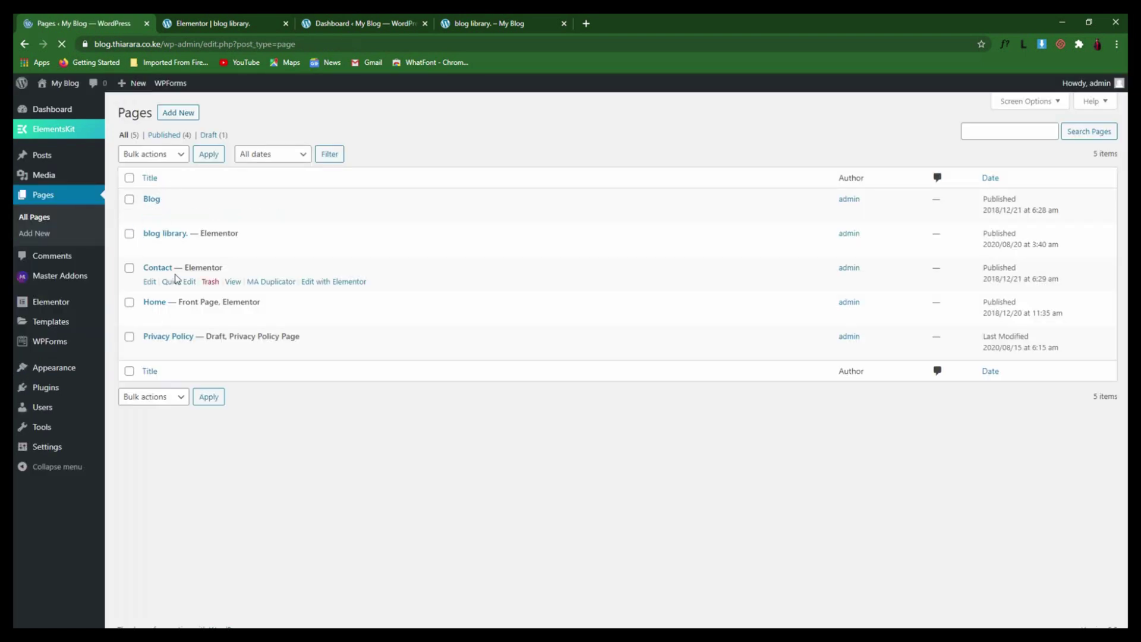
Edit blog library in Elementor and browse the Master Addons Ready Pages and Headers templates, inserting nothing
left_click(320, 248)
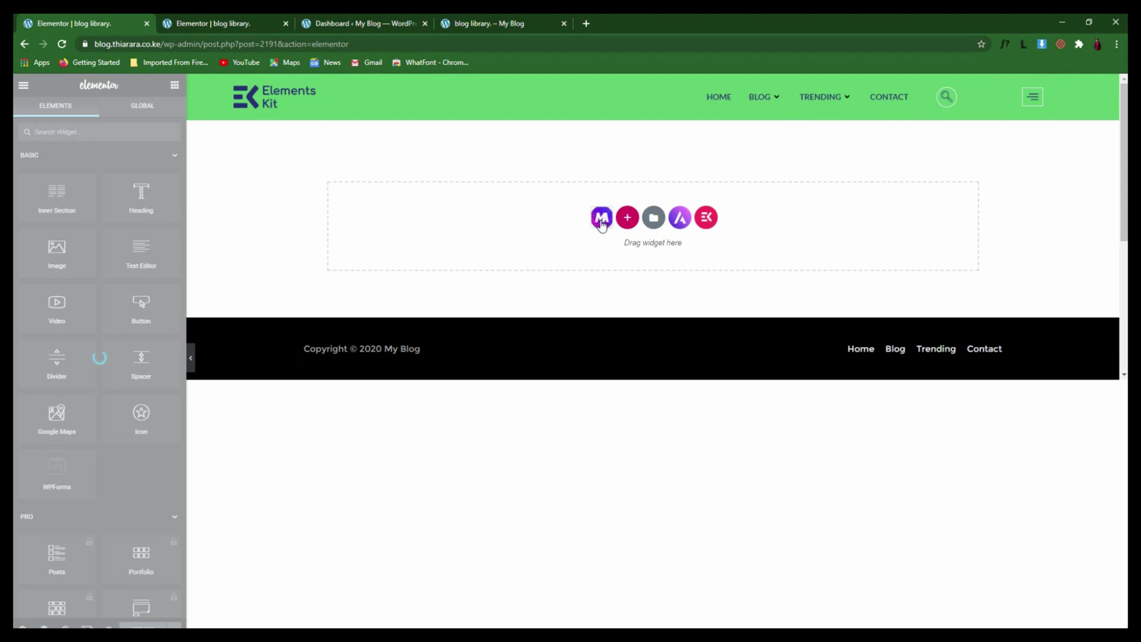
left_click(603, 218)
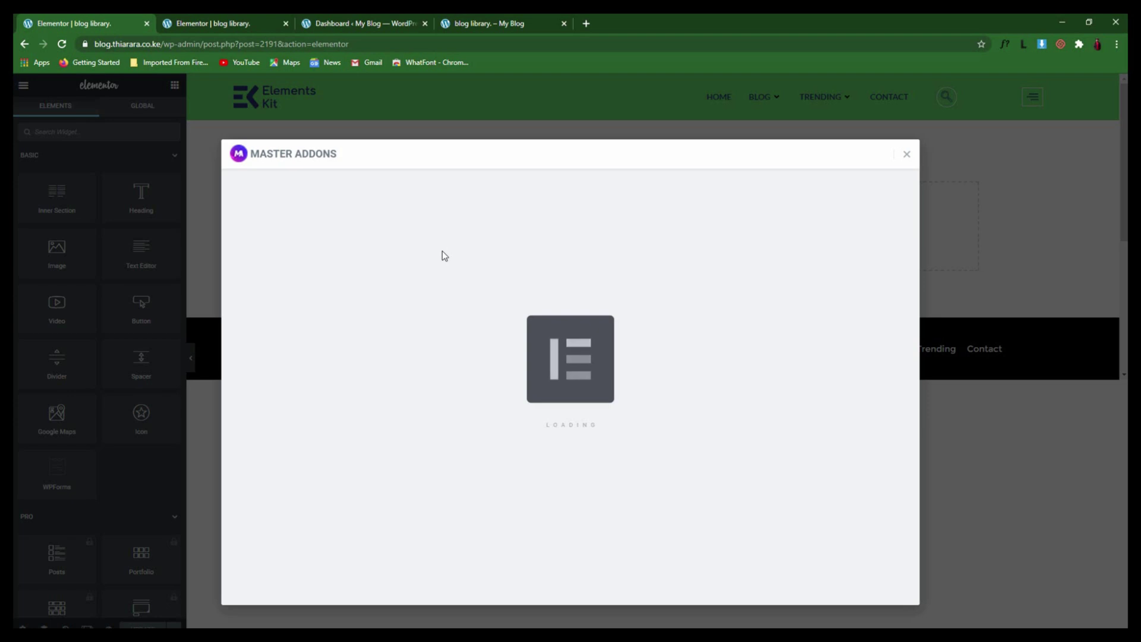
scroll(586, 310, "down", 6)
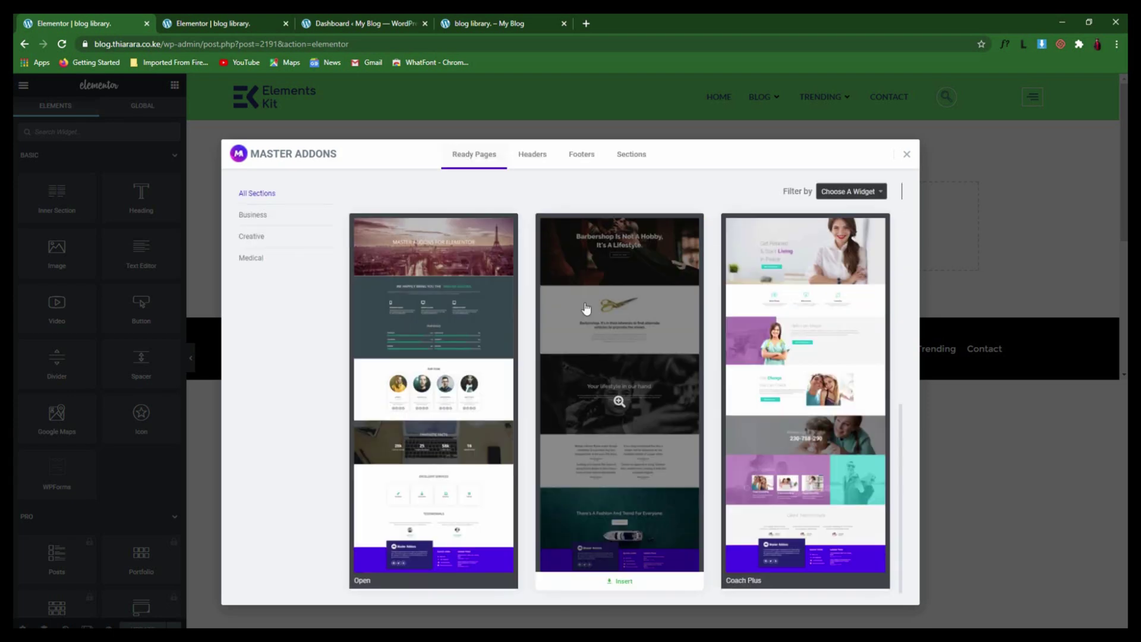
scroll(559, 309, "up", 2)
scroll(559, 309, "up", 2)
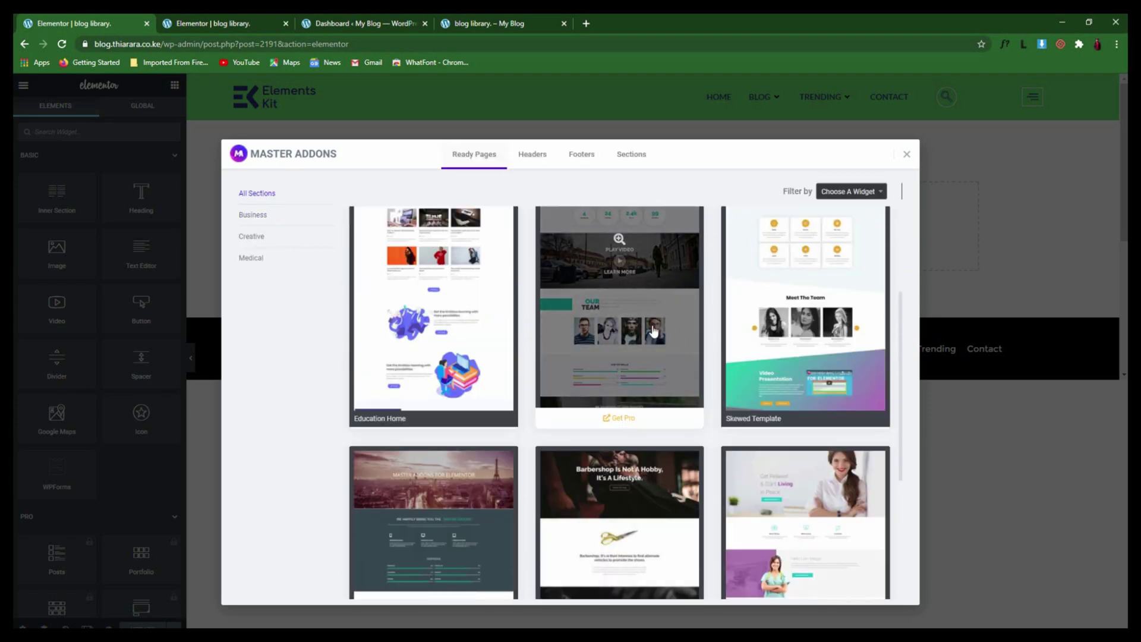
scroll(493, 344, "up", 2)
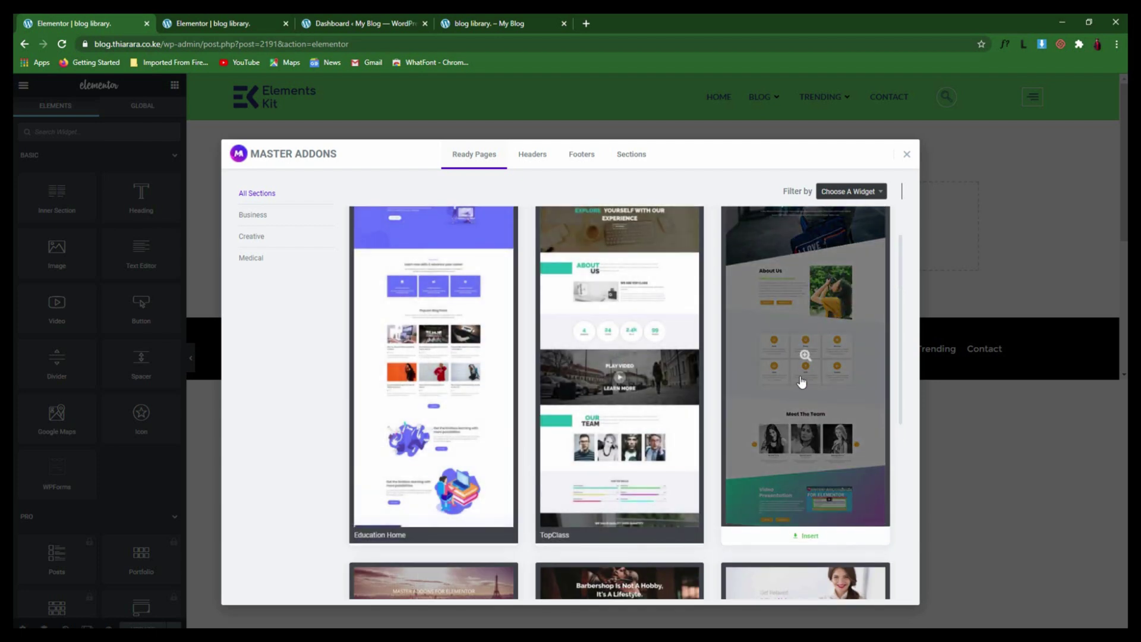
scroll(803, 382, "down", 3)
left_click(533, 156)
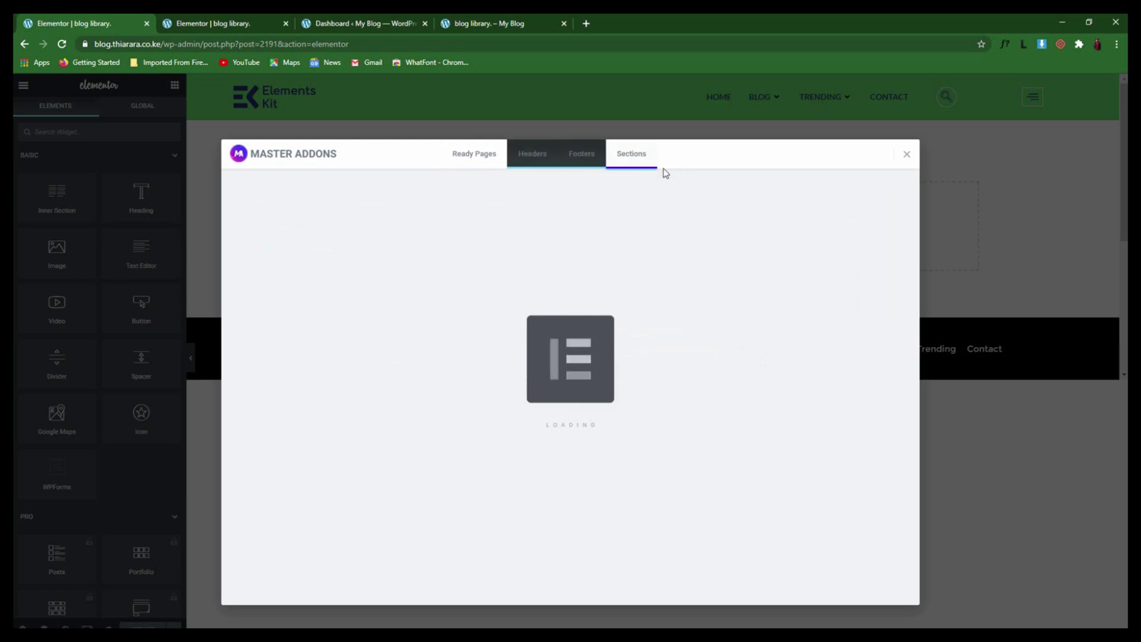
left_click(907, 154)
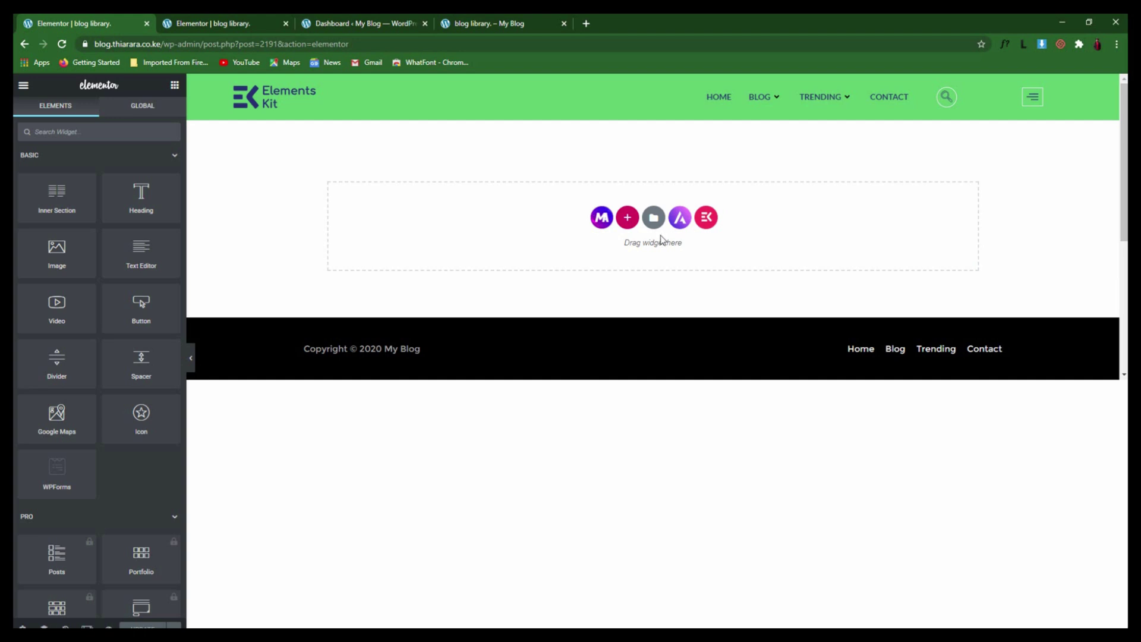
Add a stretched single-column section with full-width content to the top of the page
left_click(627, 218)
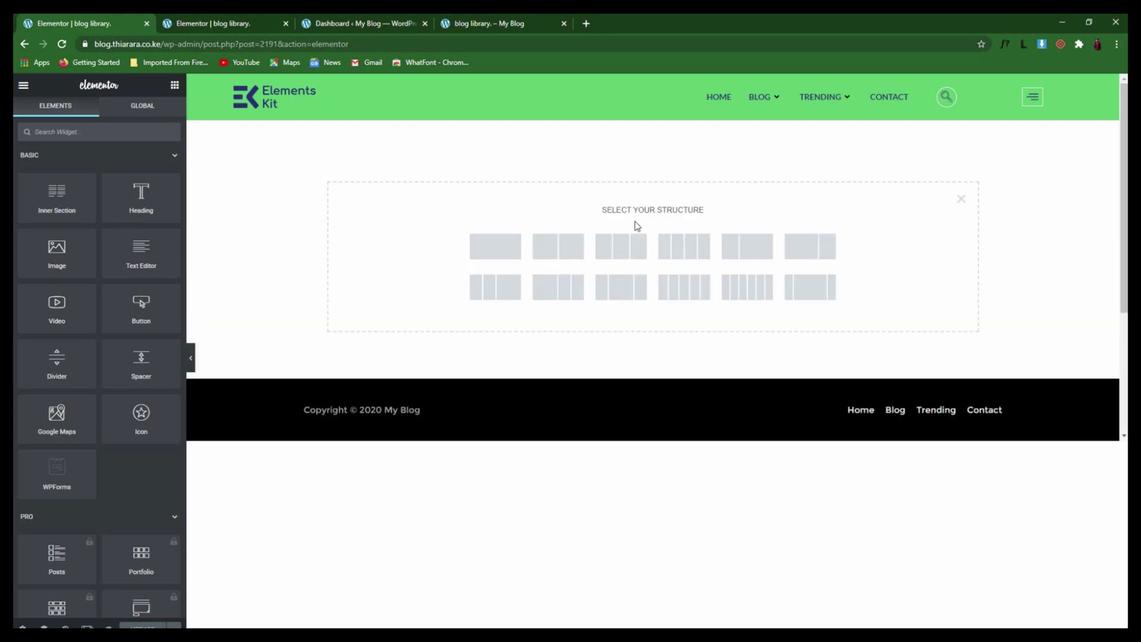
left_click(497, 253)
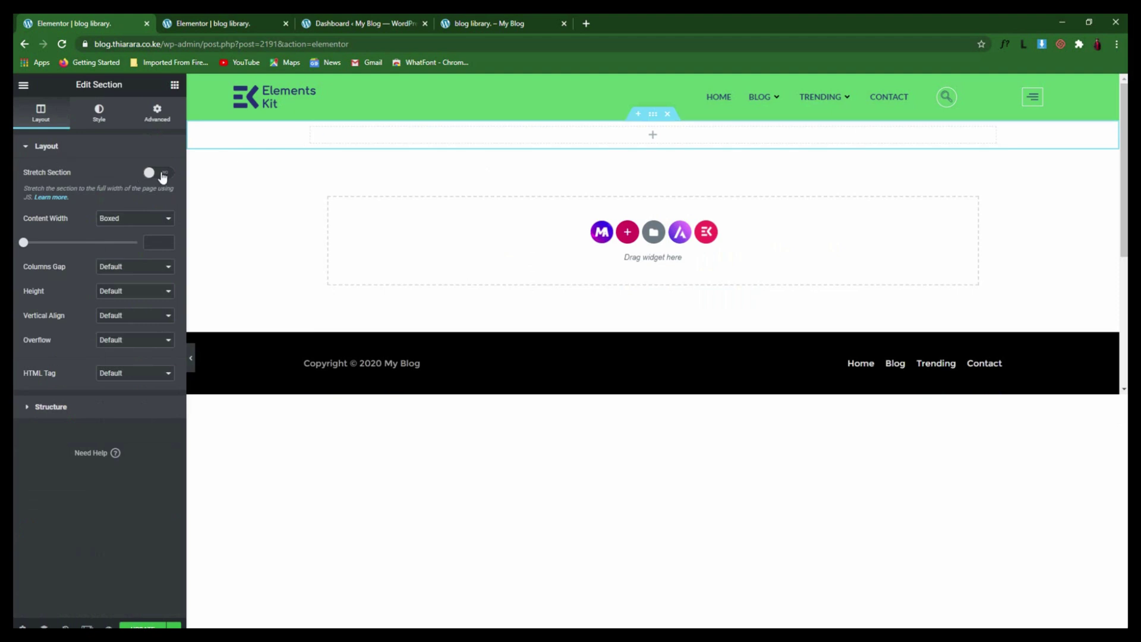
left_click(162, 173)
left_click(134, 218)
left_click(132, 235)
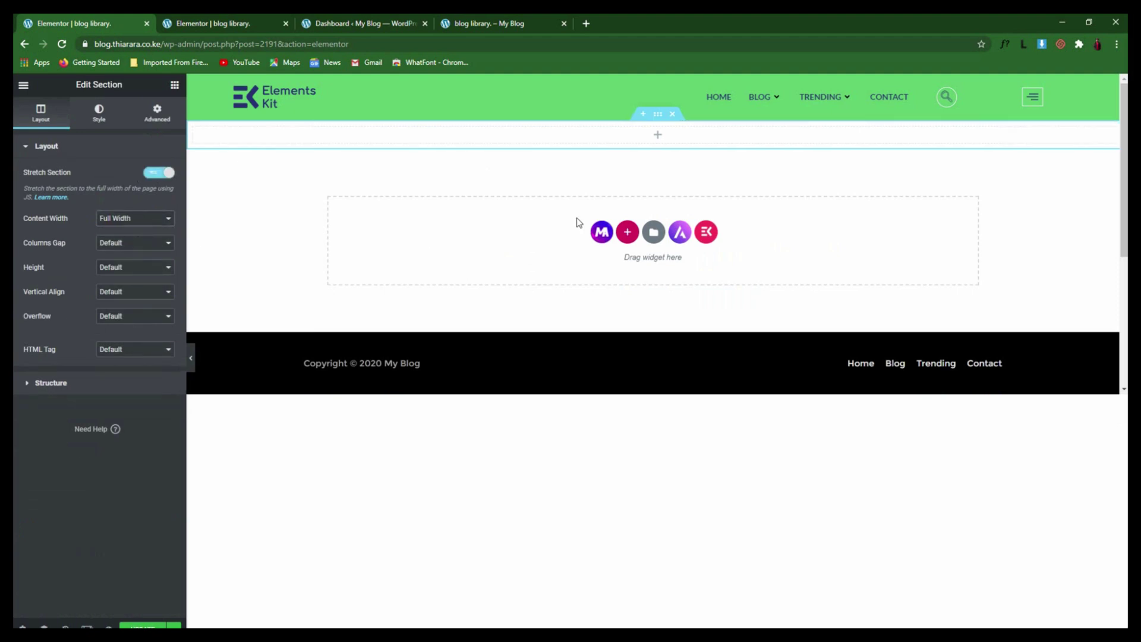
Give the section a Classic pale beige (#F9E6AE) background colour
left_click(657, 114)
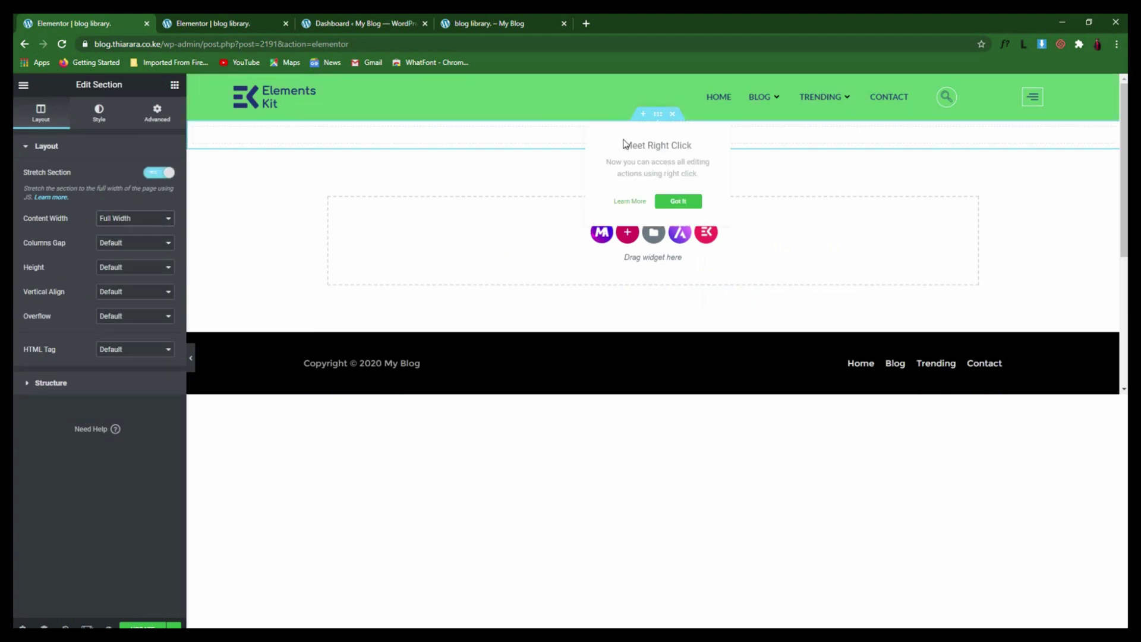
left_click(96, 117)
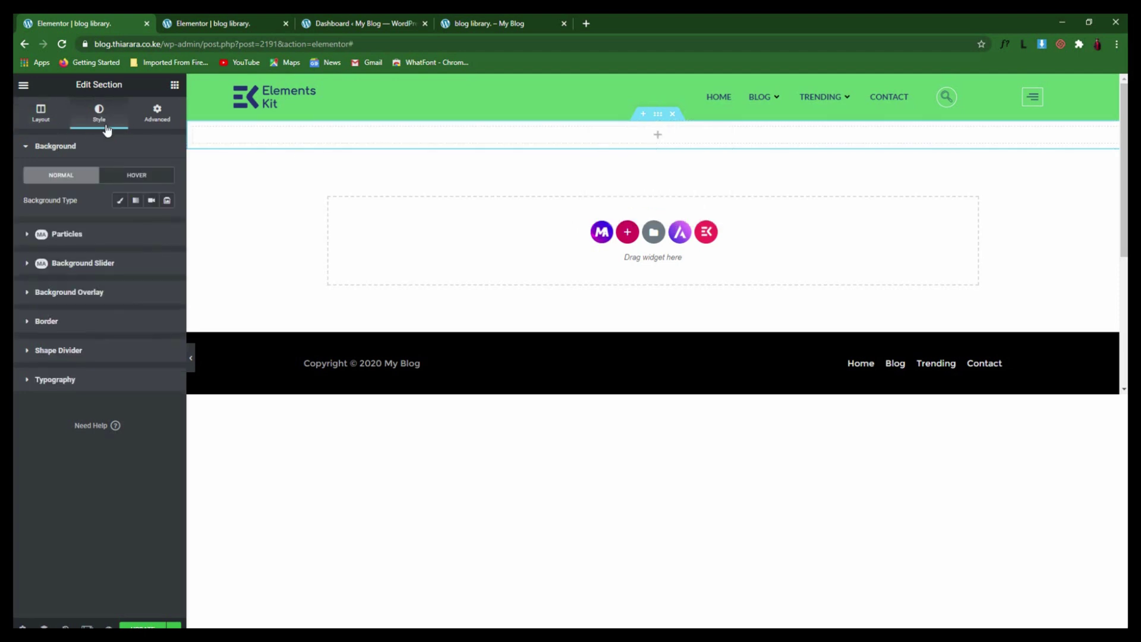
left_click(119, 201)
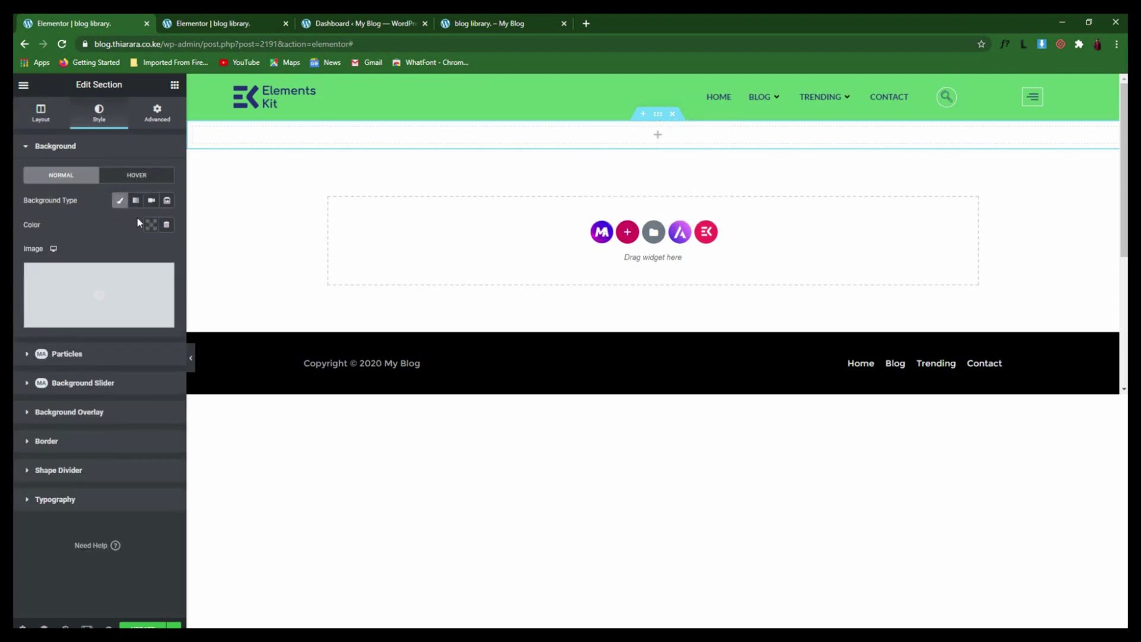
left_click(153, 226)
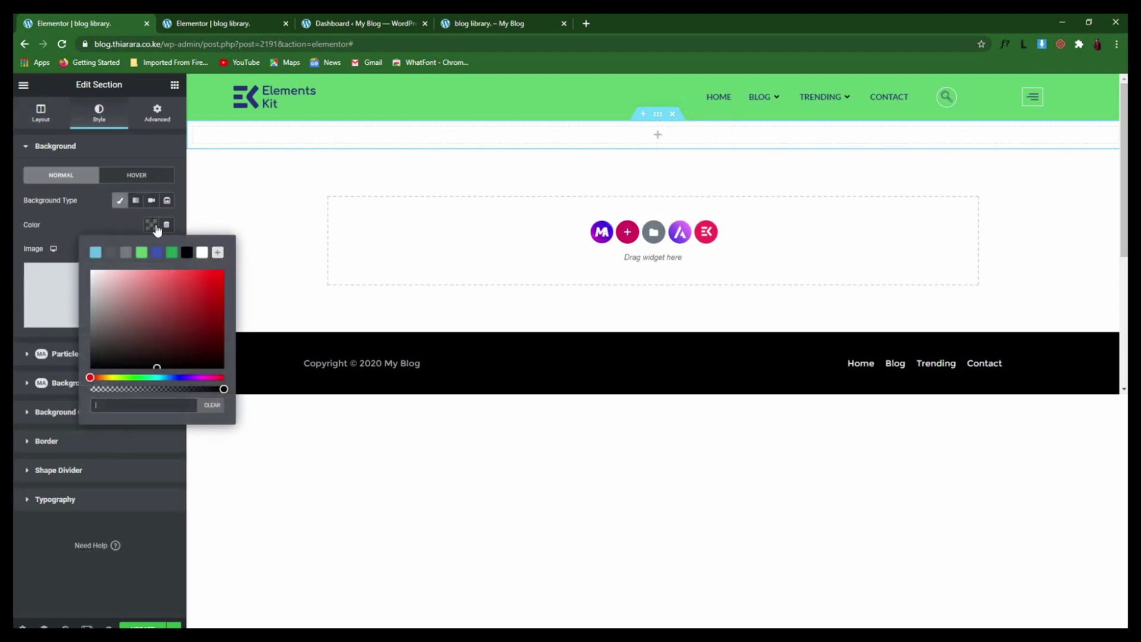
left_click(113, 378)
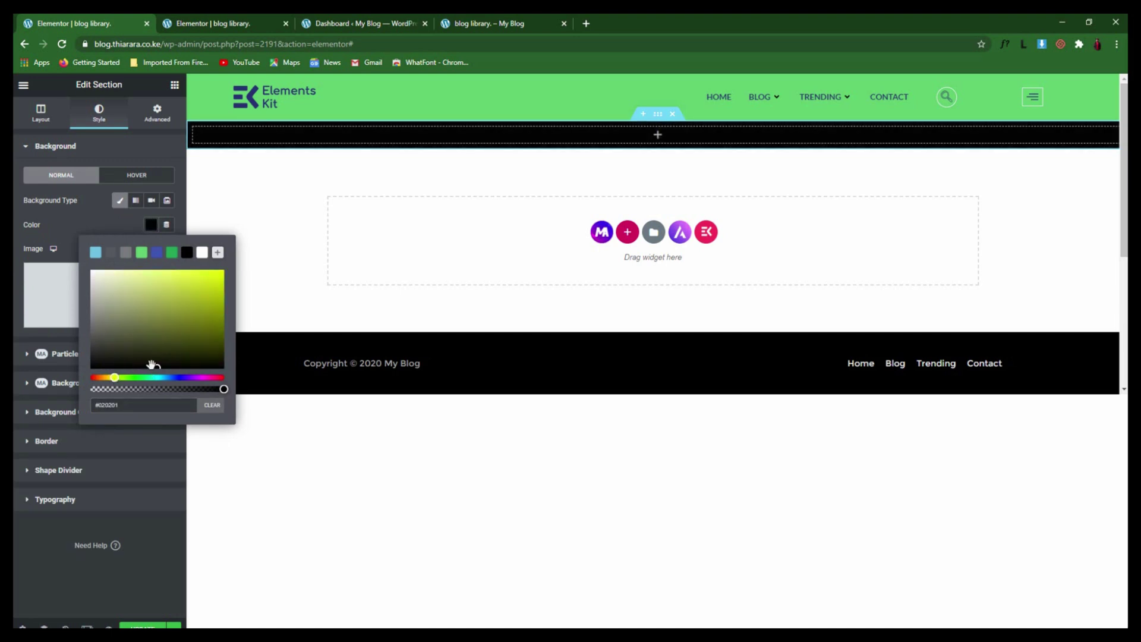
left_click_drag(152, 364, 131, 273)
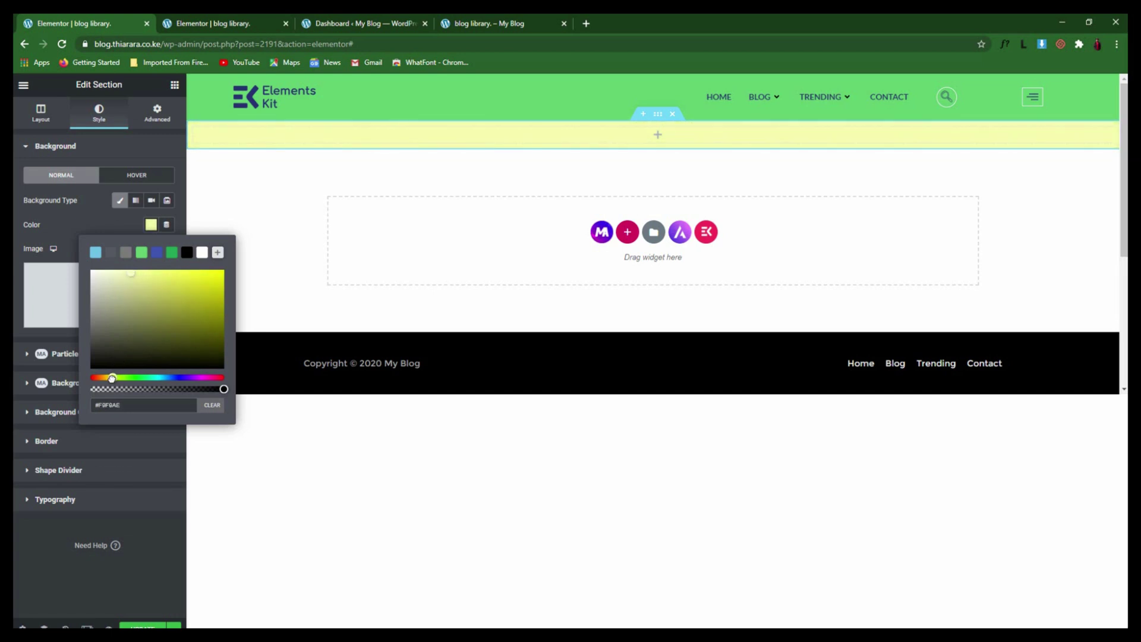
left_click_drag(112, 378, 107, 378)
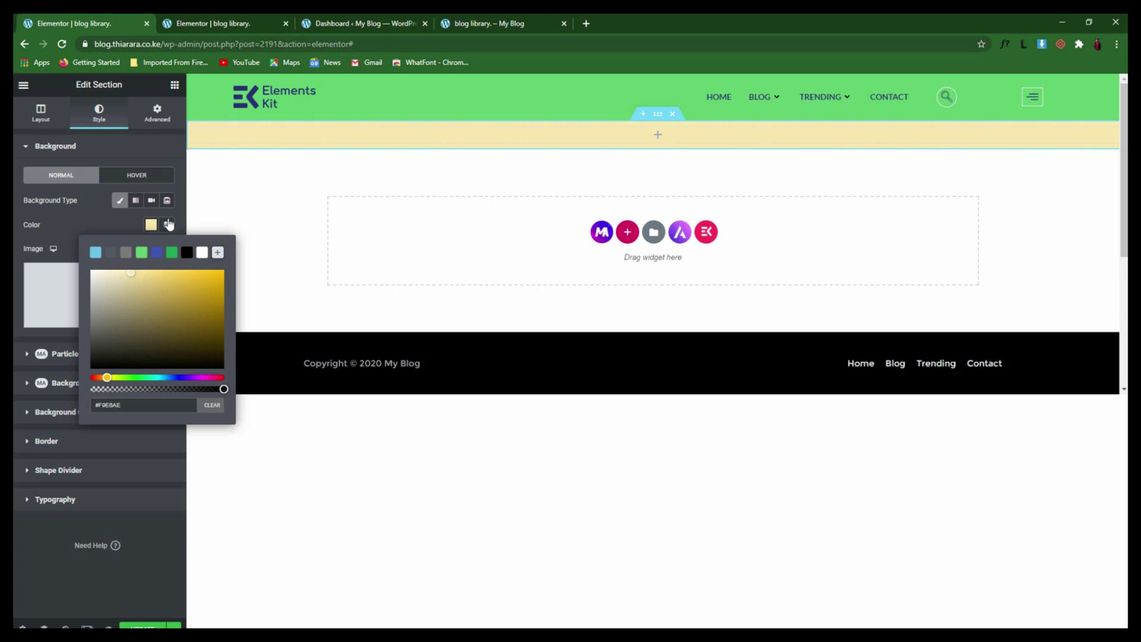
left_click(107, 227)
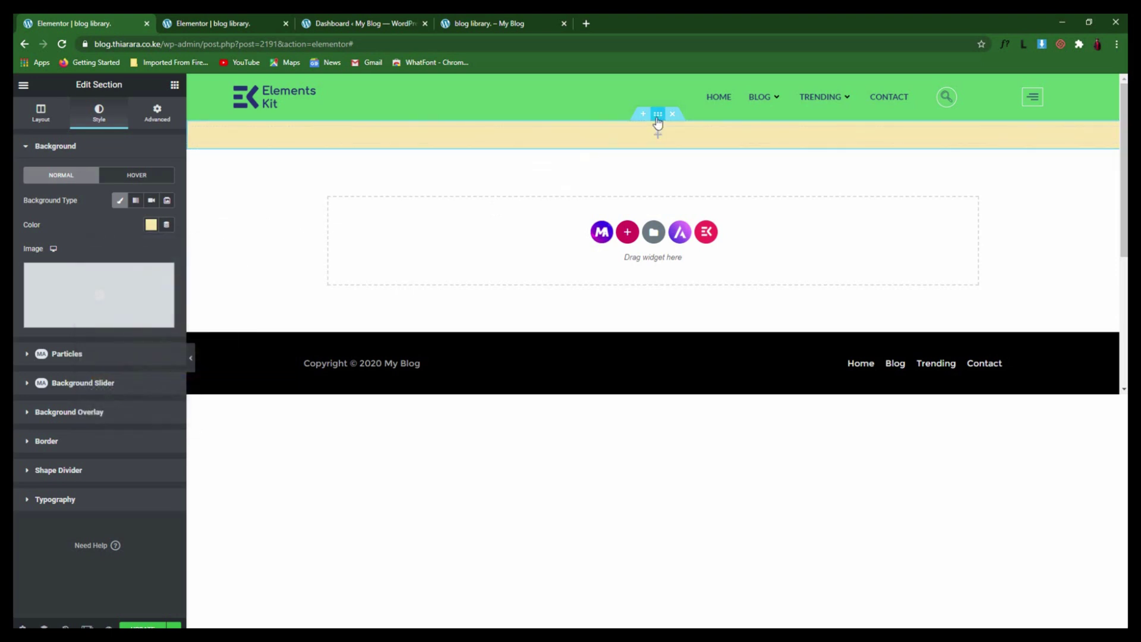
Place an Inner Section in the beige section and delete its right column
left_click(489, 142)
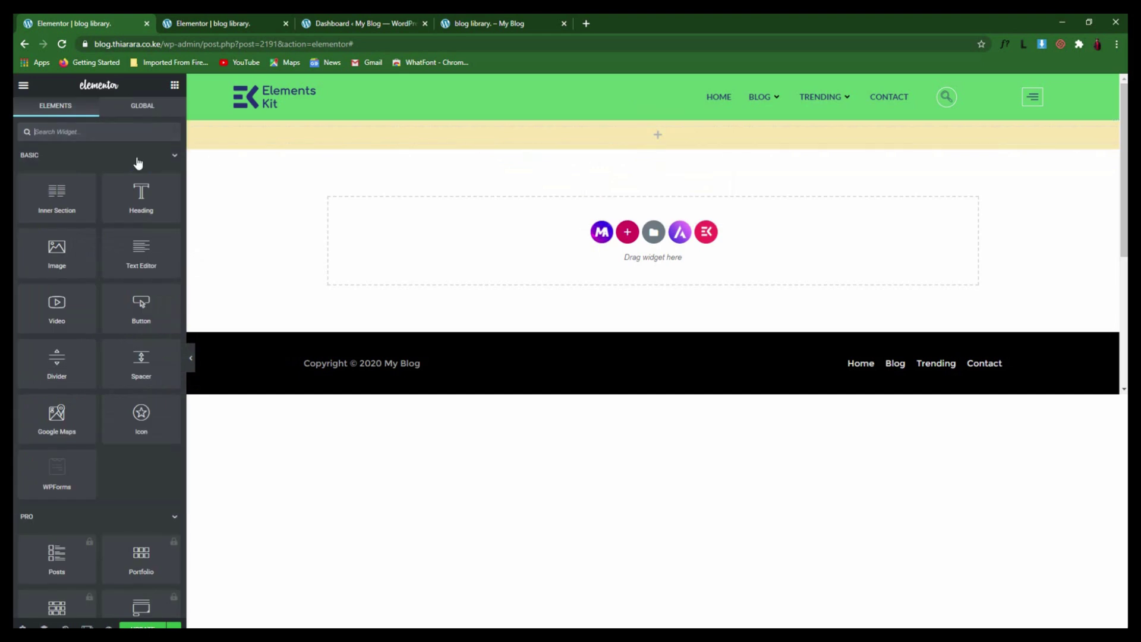
left_click_drag(198, 191, 561, 138)
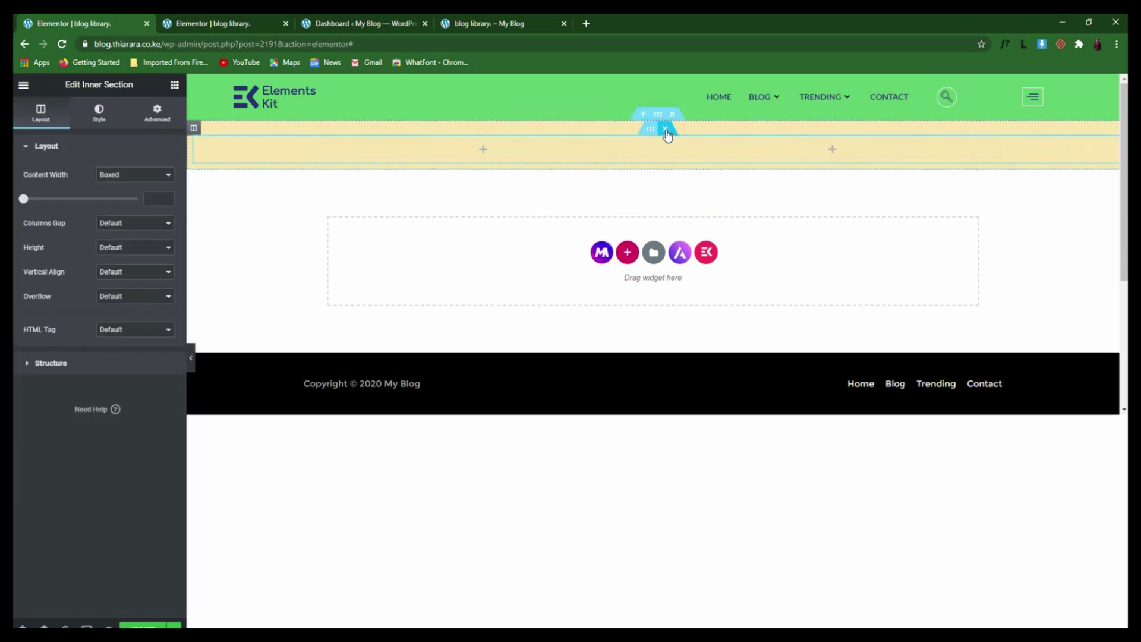
left_click(667, 131)
left_click_drag(51, 202, 469, 138)
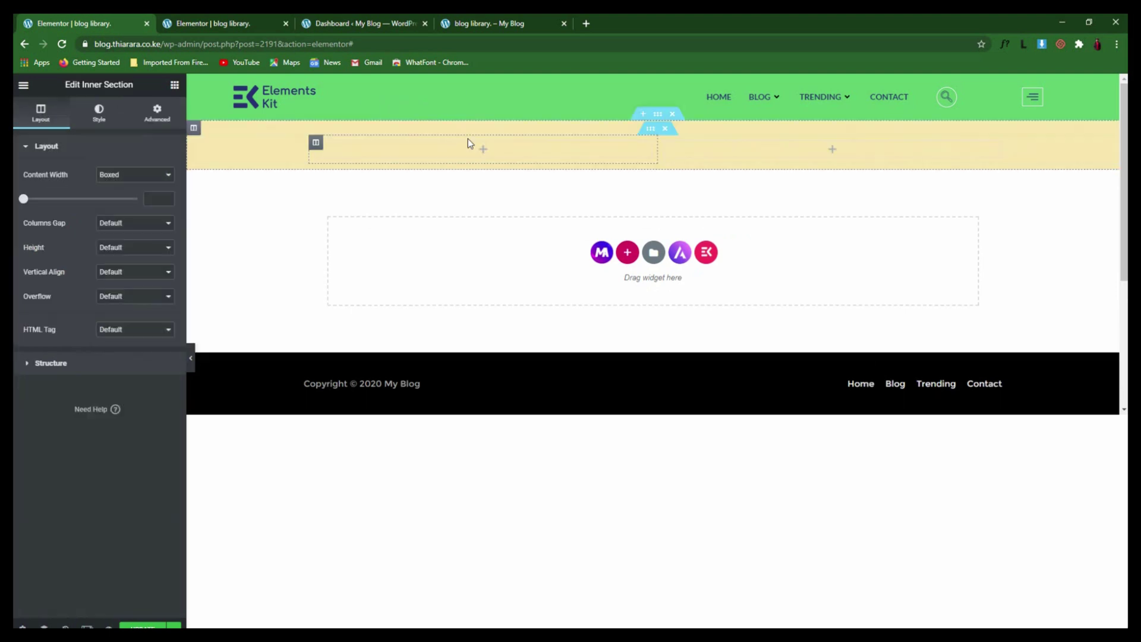
right_click(688, 159)
left_click(724, 326)
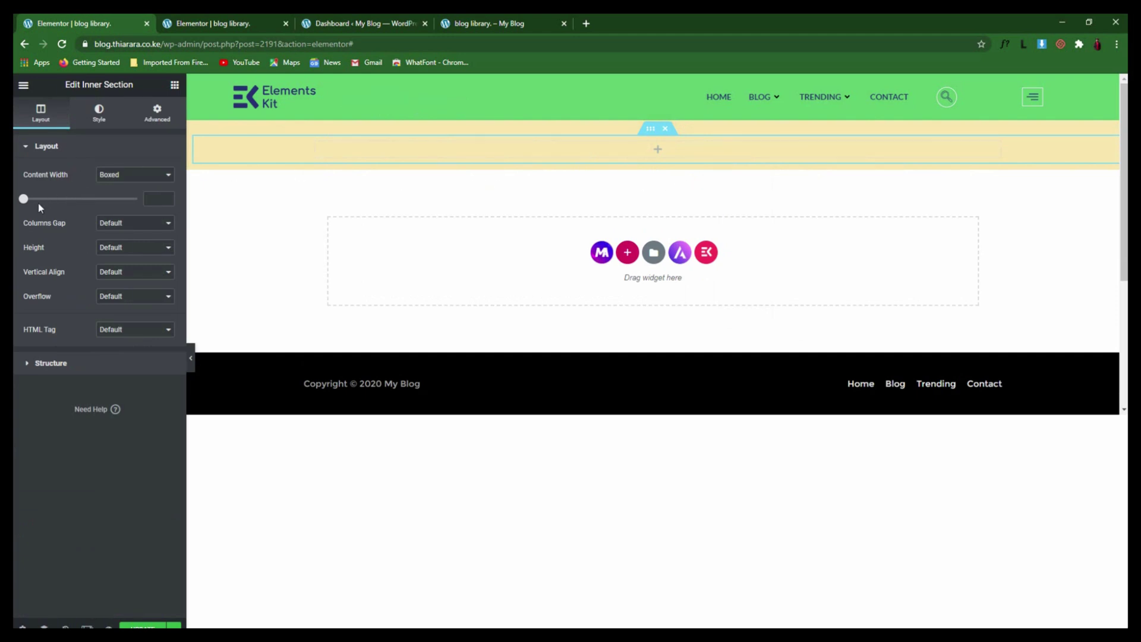
Set the inner section's boxed content width to 900
left_click_drag(25, 202, 67, 214)
key("Up")
key("Up")
key("Up")
type("900")
left_click(175, 86)
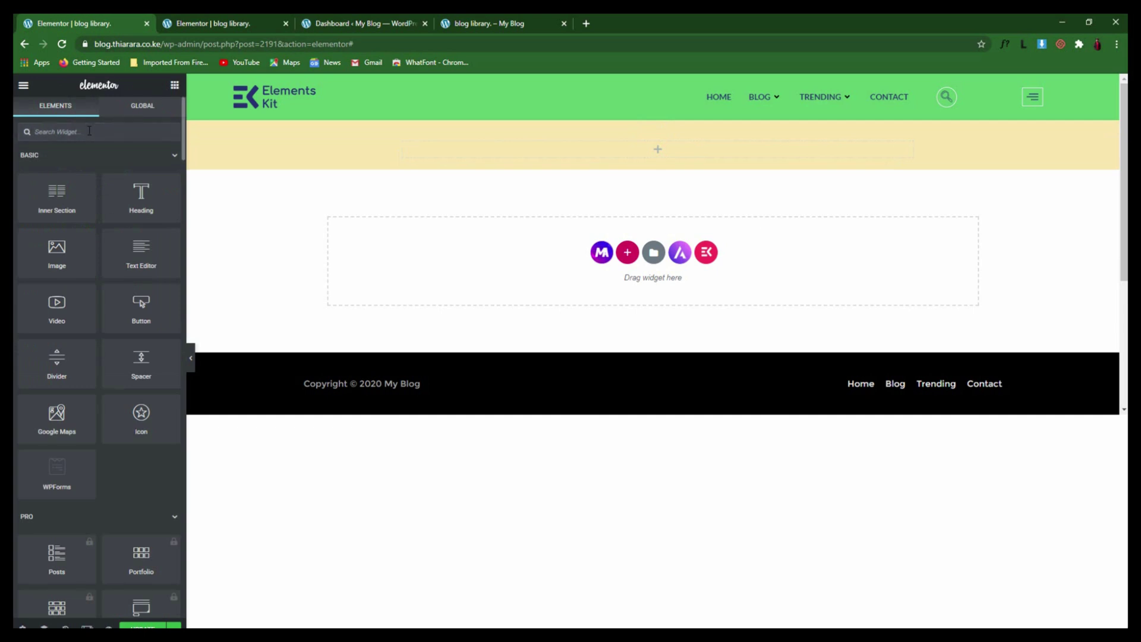
Drag MA Timeline into the inner section and remove the May 10, 2015 and June 21, 2016 entries
type("time")
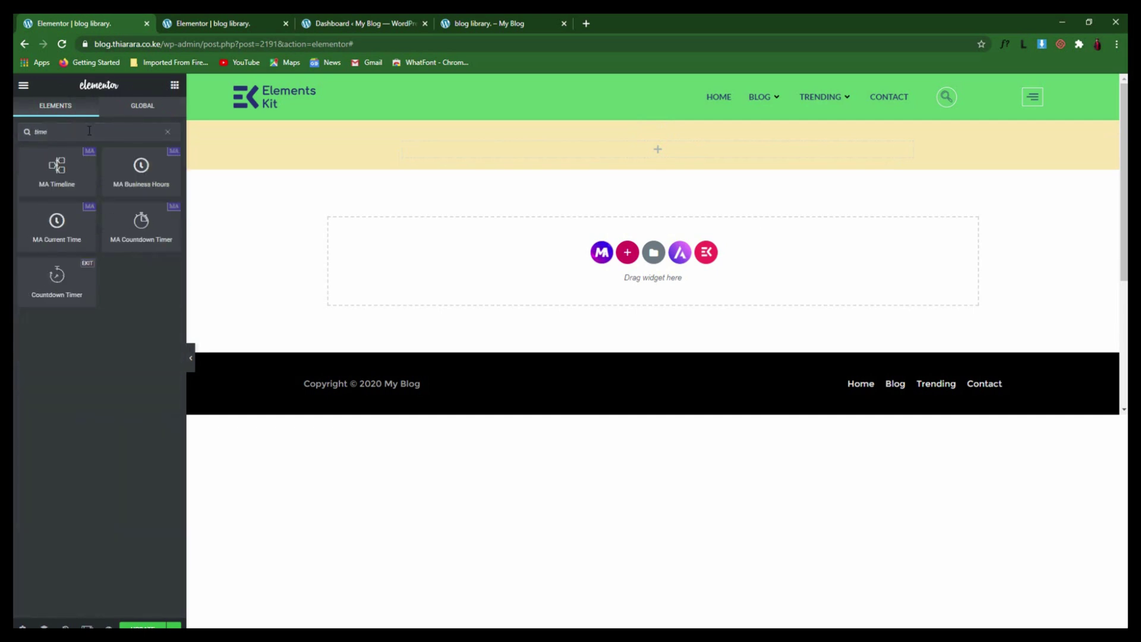
left_click_drag(58, 178, 521, 154)
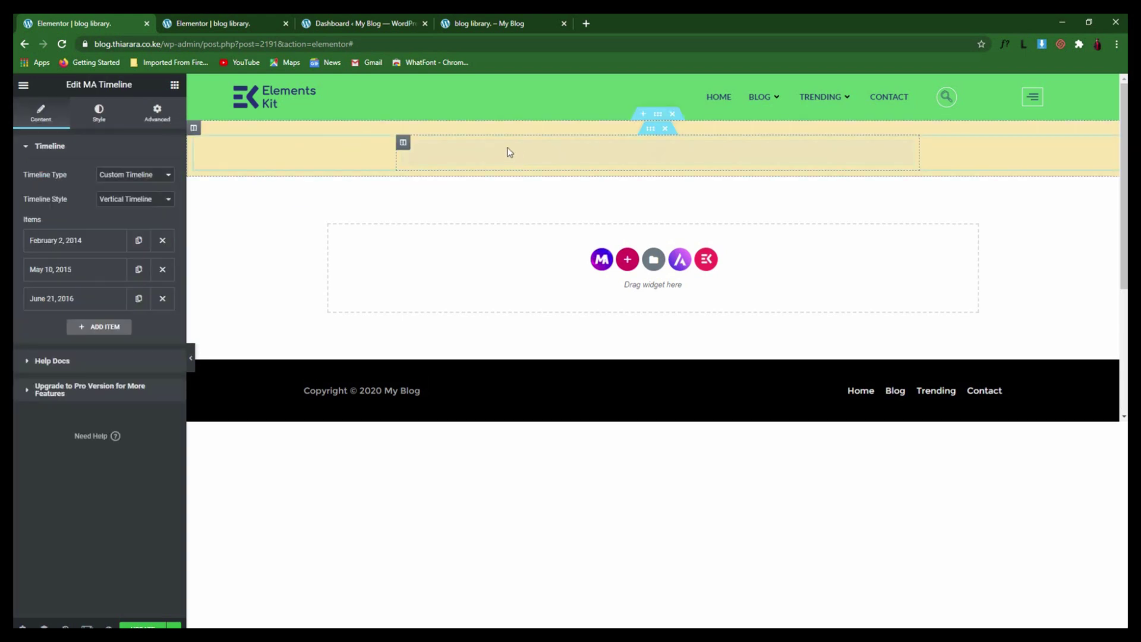
scroll(683, 249, "down", 10)
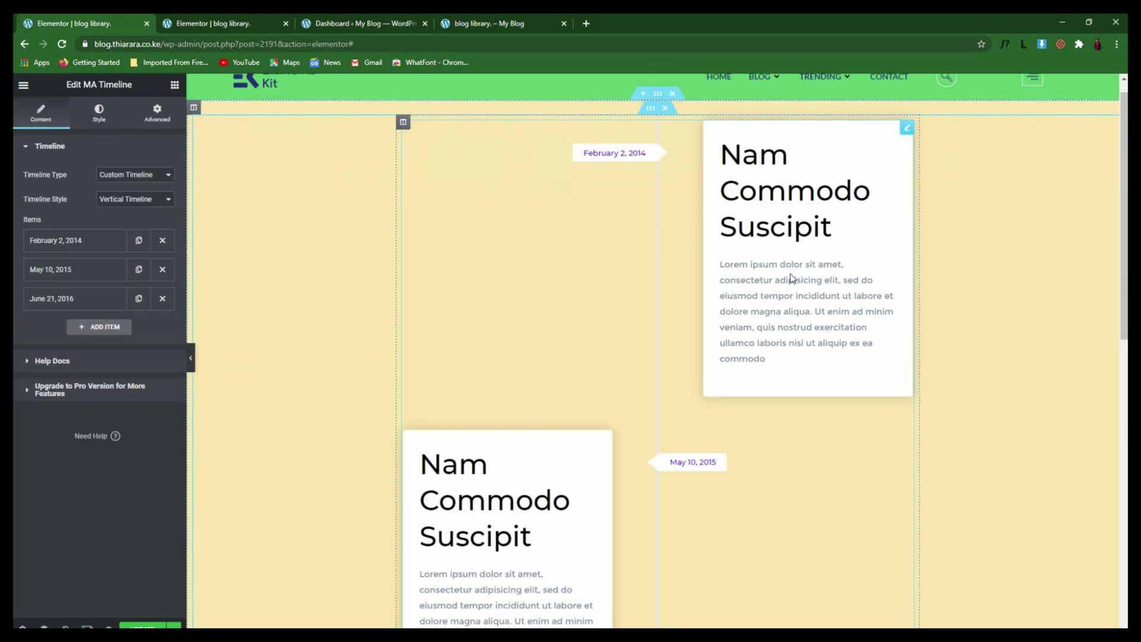
scroll(772, 273, "up", 5)
scroll(774, 277, "up", 5)
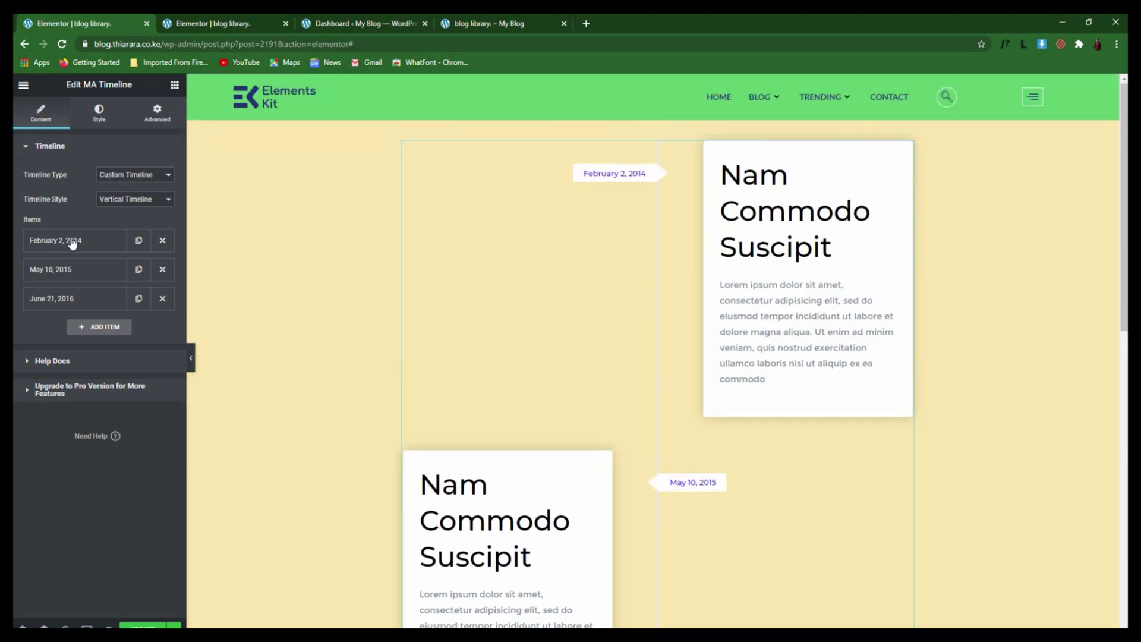
left_click(163, 269)
left_click(163, 269)
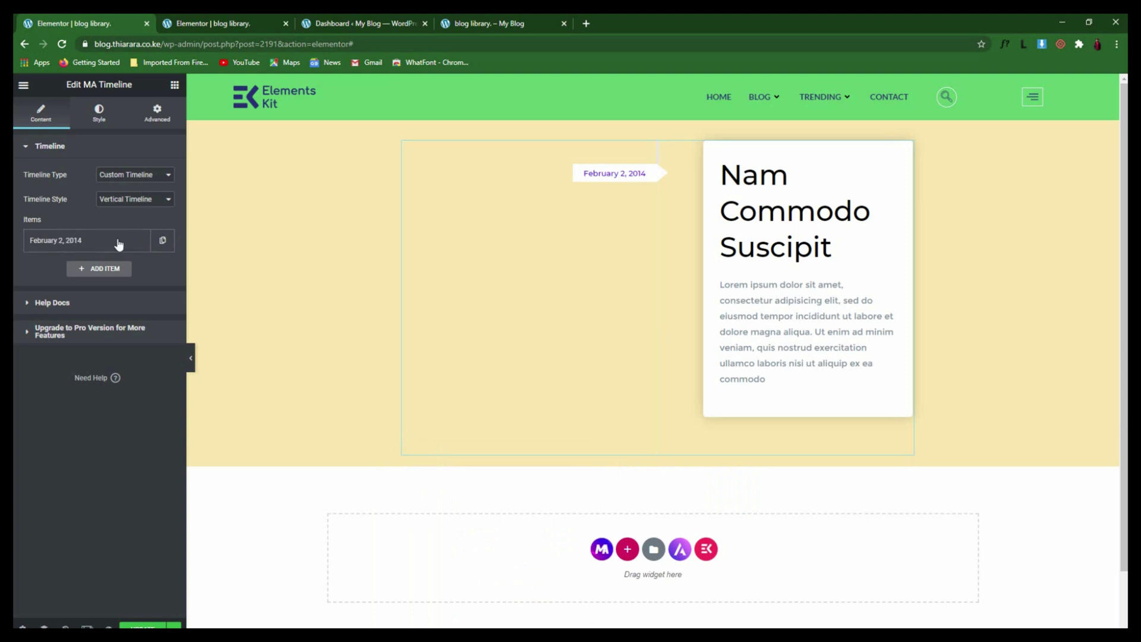
Add three new 23 March 2020 timeline items, then expand the February 2, 2014 item
left_click(83, 270)
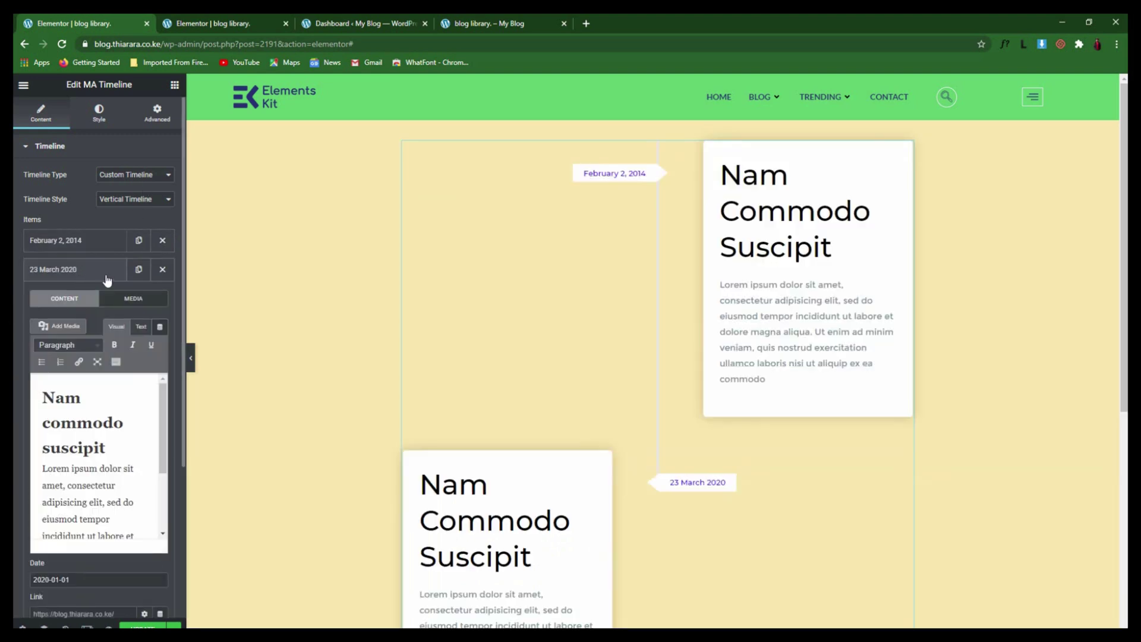
scroll(90, 273, "down", 3)
scroll(128, 305, "down", 3)
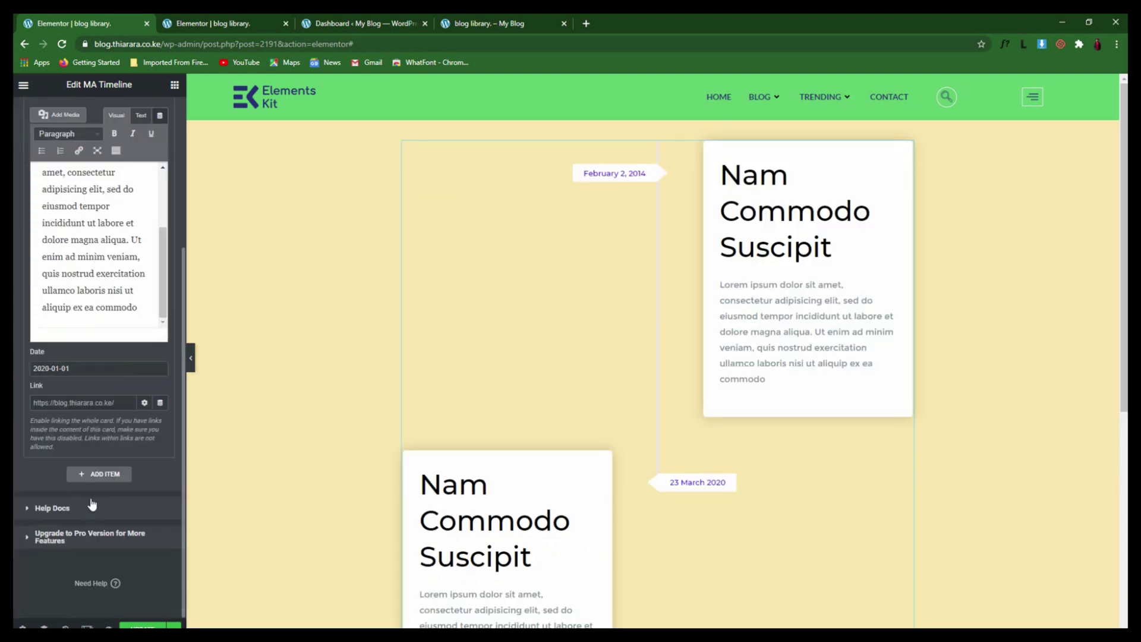
left_click(98, 474)
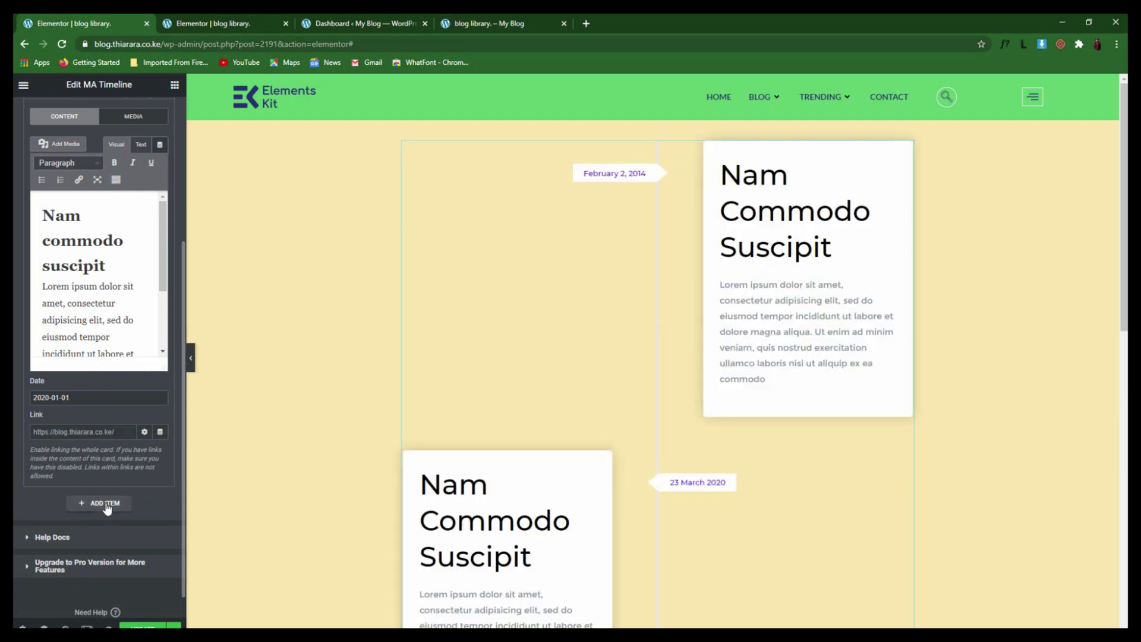
left_click(101, 503)
scroll(612, 255, "down", 1)
scroll(749, 279, "down", 5)
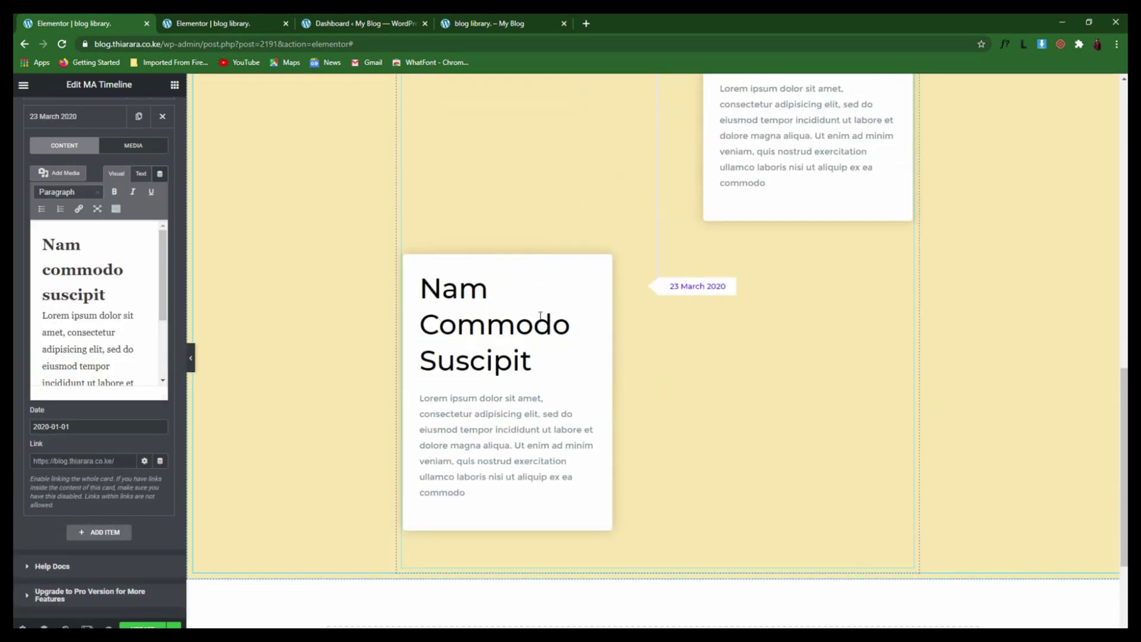
scroll(519, 311, "up", 10)
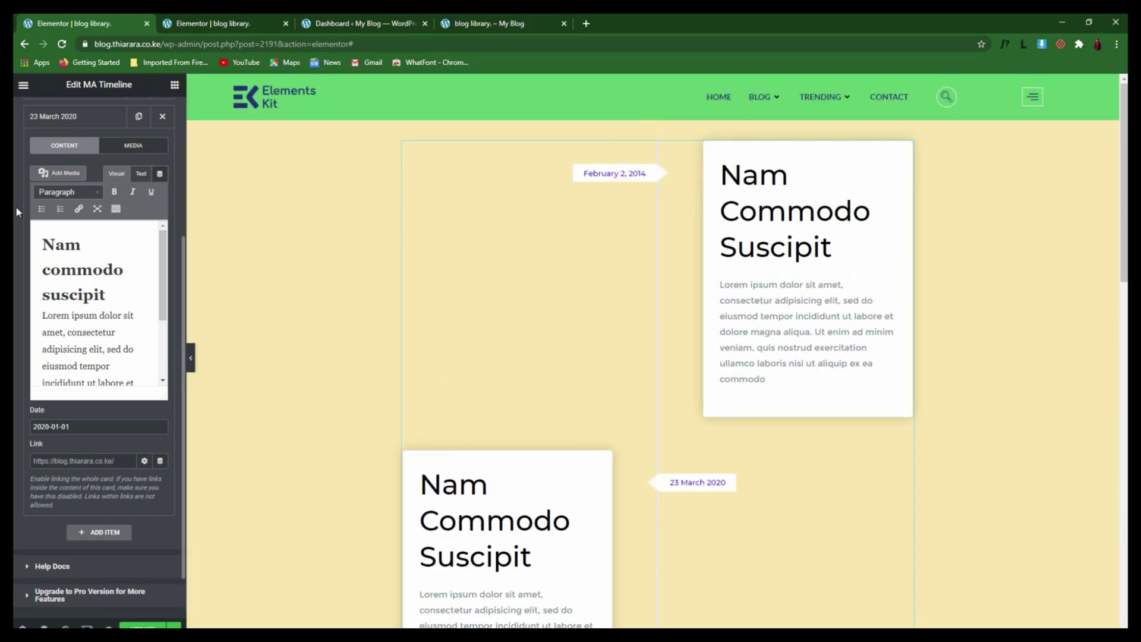
scroll(15, 205, "up", 4)
scroll(62, 191, "down", 1)
left_click(70, 189)
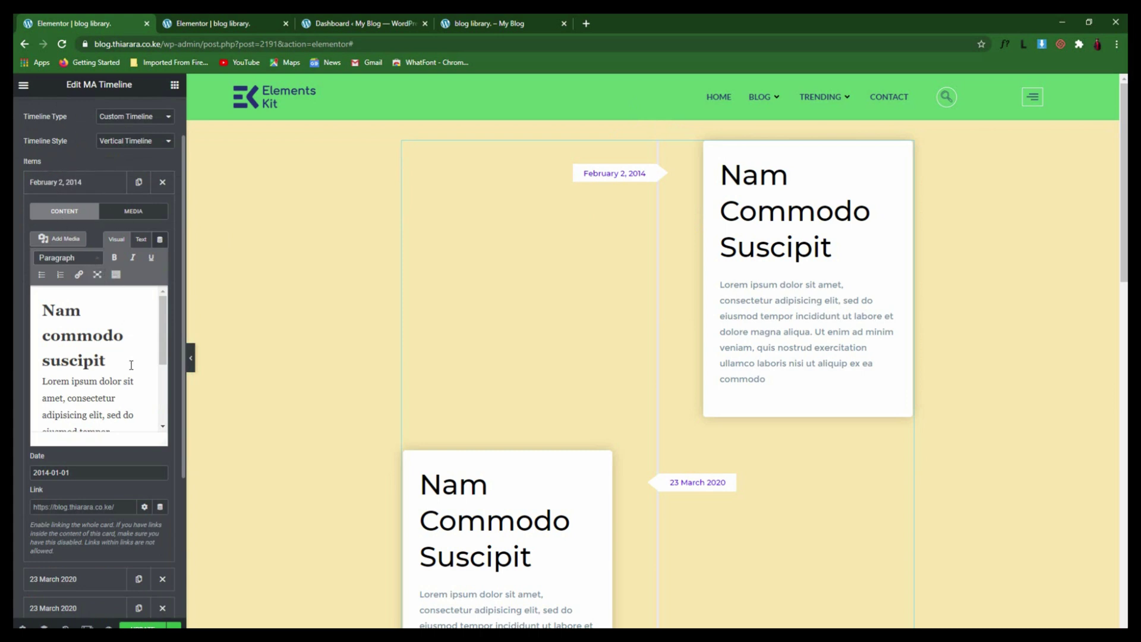
Replace the card heading 'Nam commodo suscipit' with 'My fist post'
left_click_drag(107, 363, 44, 313)
type("My fi")
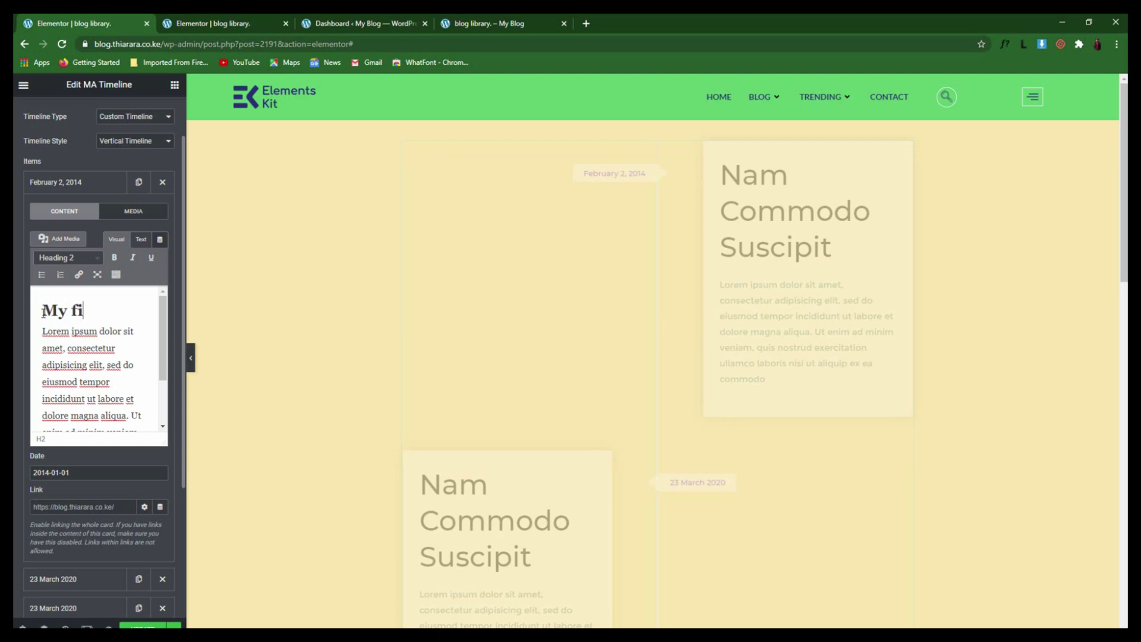
type("st")
key("BackSpace")
key("BackSpace")
key("BackSpace")
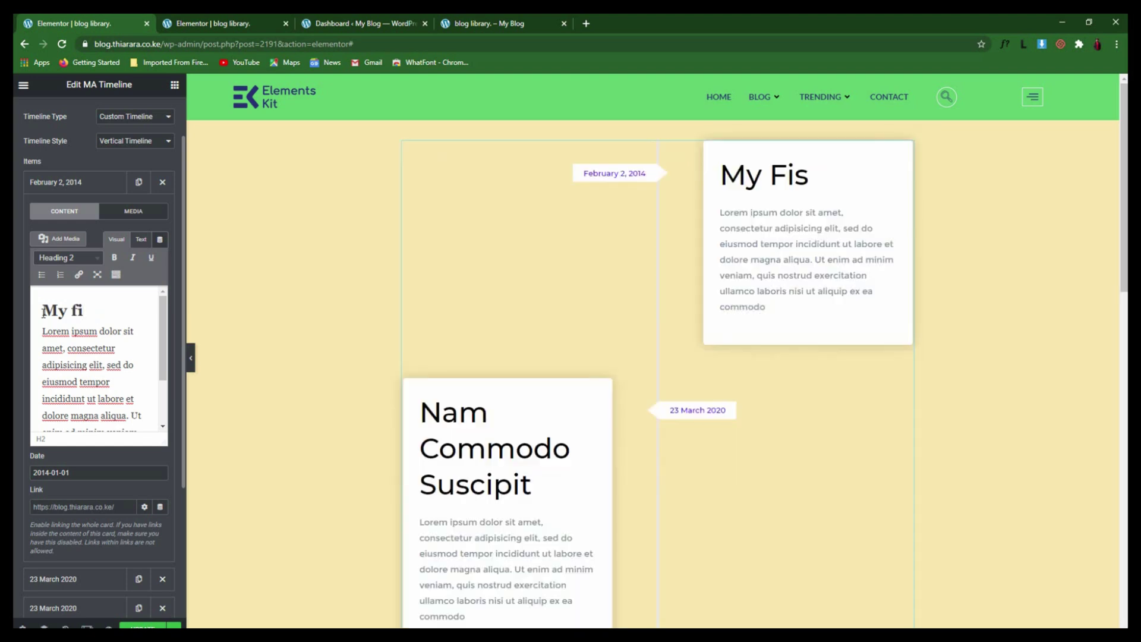
type("st pos")
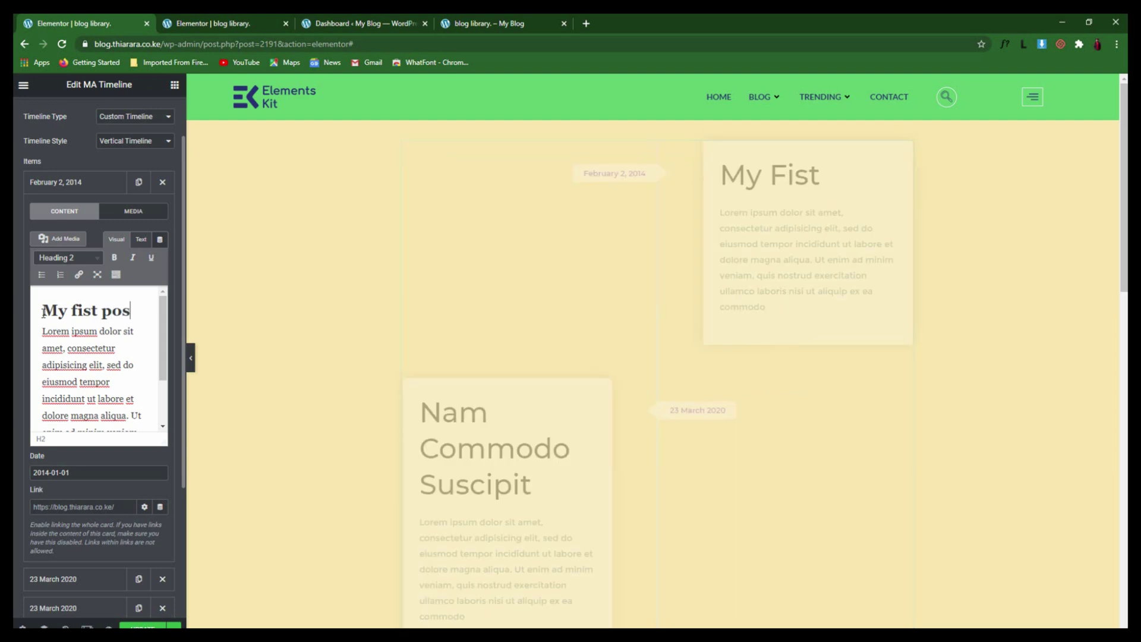
type("t")
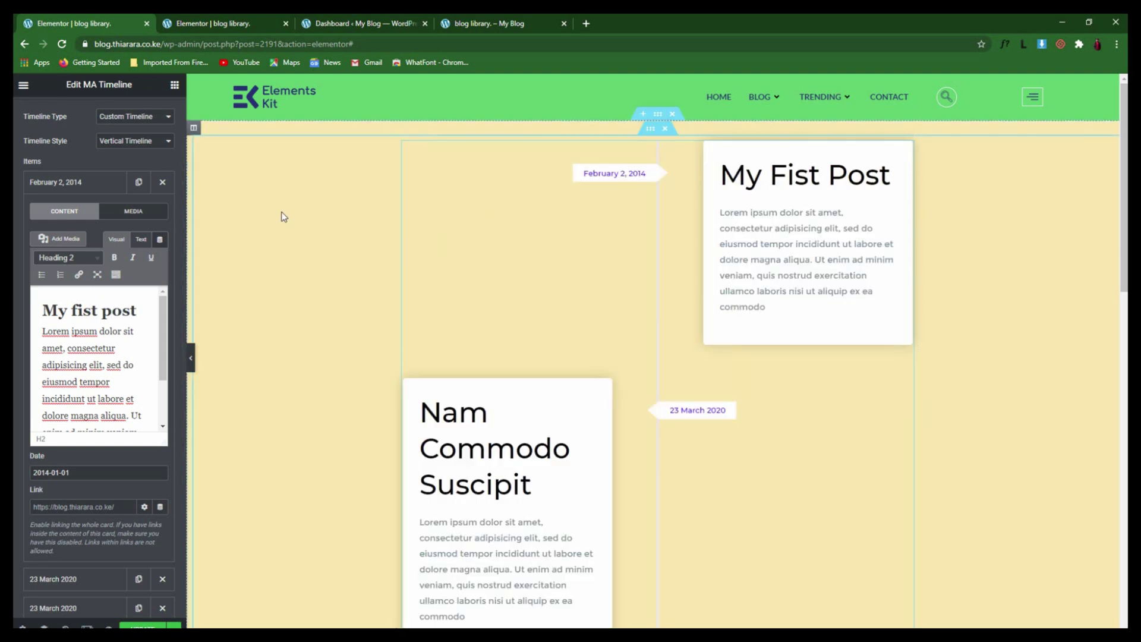
Make the 'My fist post' heading bold and underlined
left_click_drag(138, 312, 41, 312)
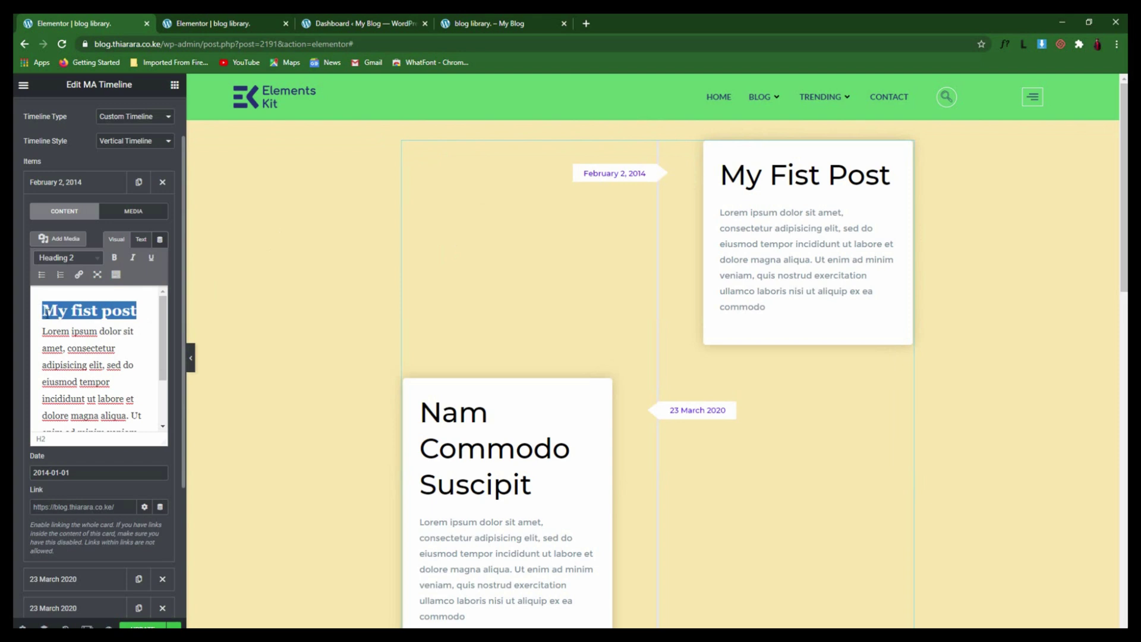
left_click(114, 261)
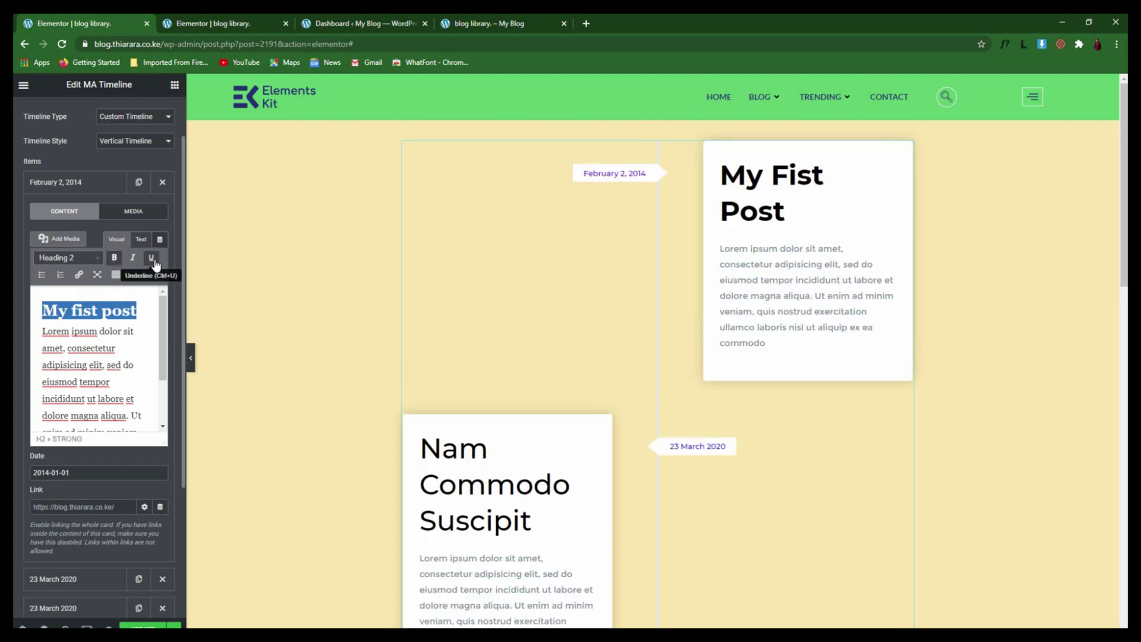
left_click(153, 260)
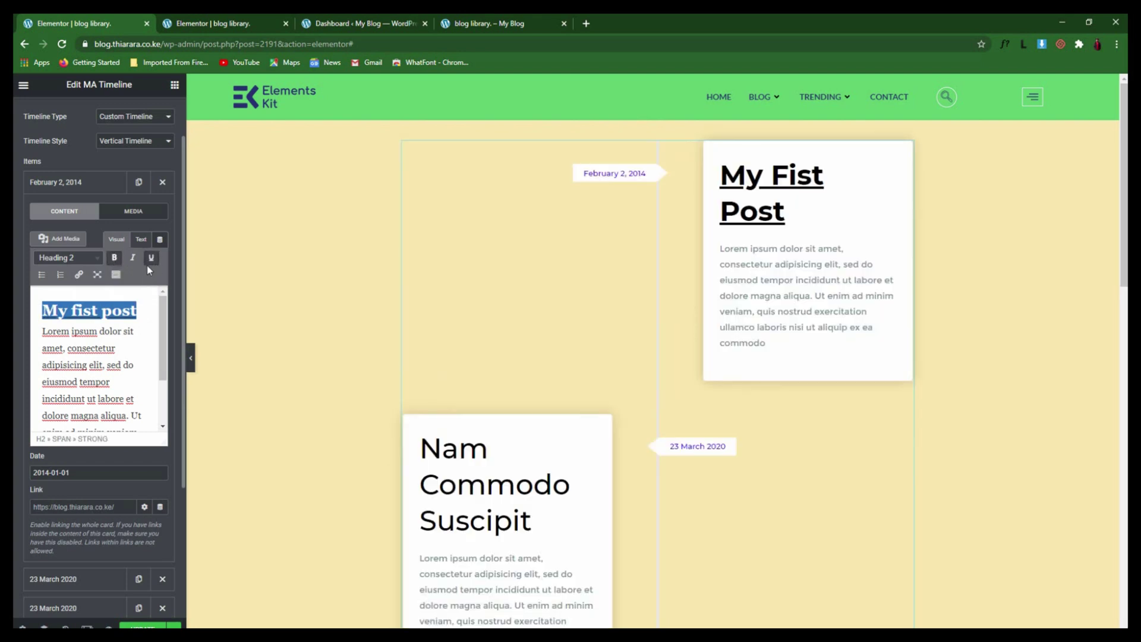
scroll(137, 340, "down", 3)
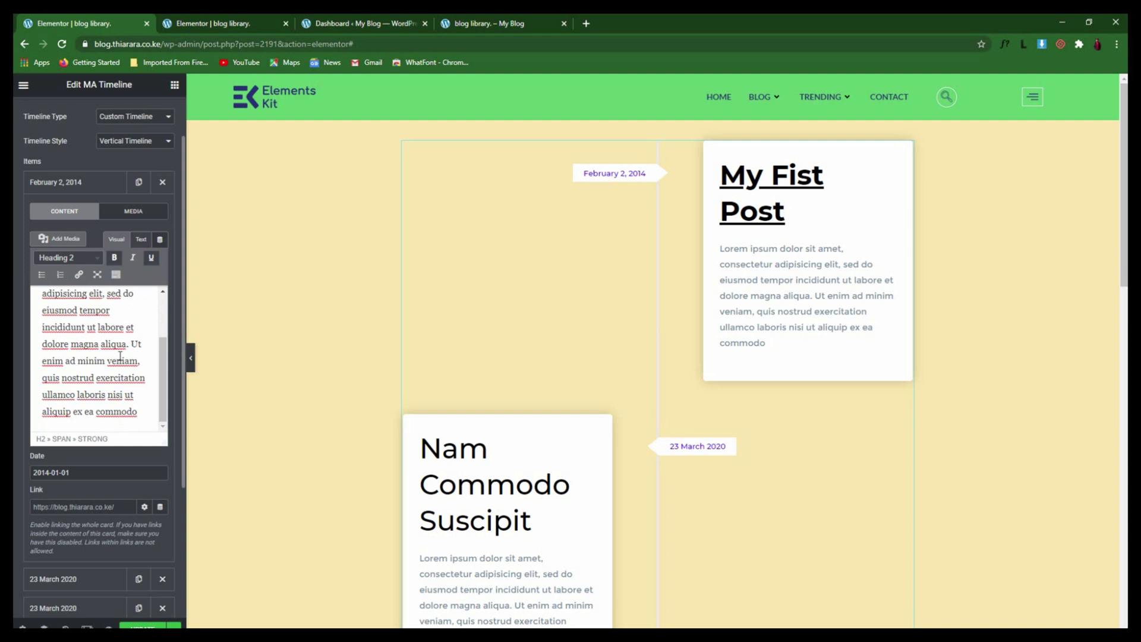
scroll(120, 356, "up", 3)
left_click_drag(128, 347, 77, 348)
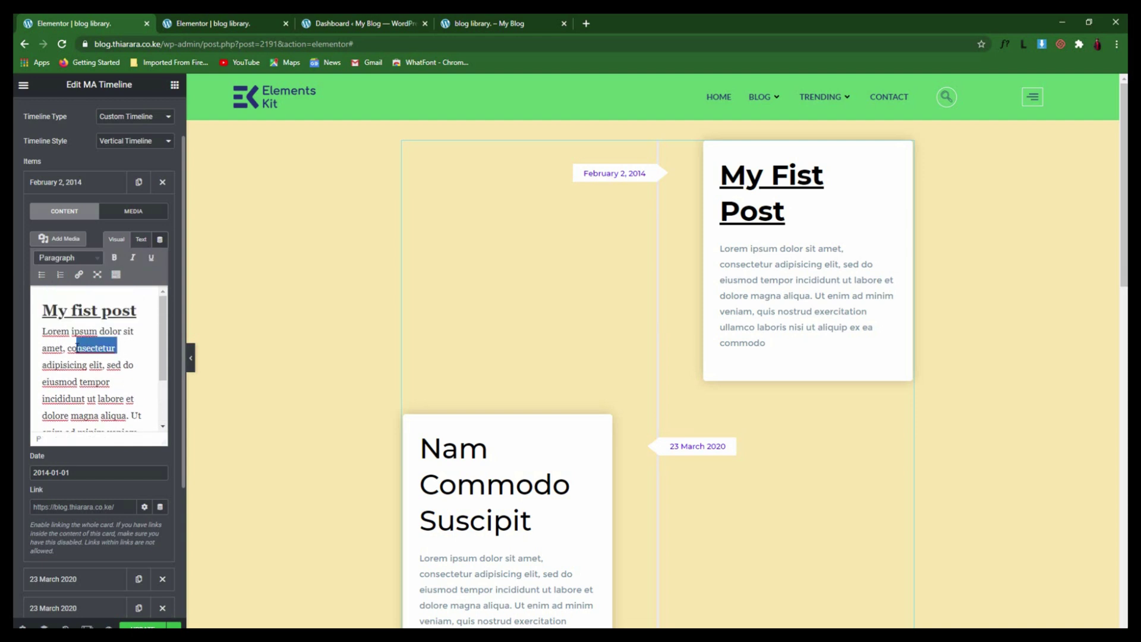
Link 'consectetur' in the February 2, 2014 card to the blog's site address copied from the address bar
left_click(78, 274)
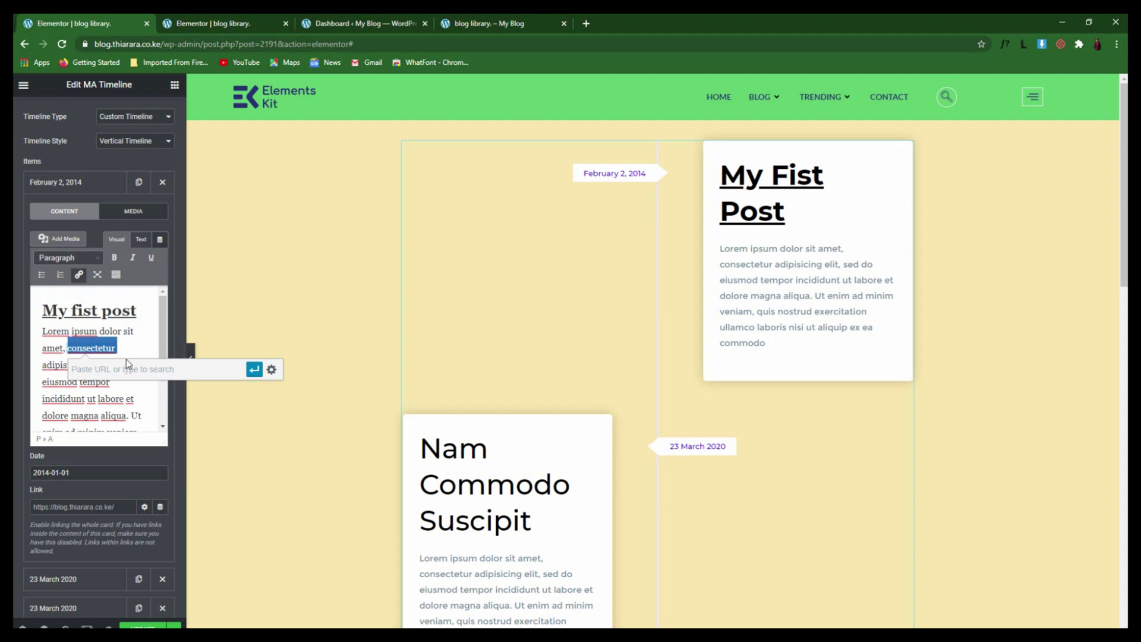
left_click_drag(160, 44, 95, 45)
key("ctrl+c")
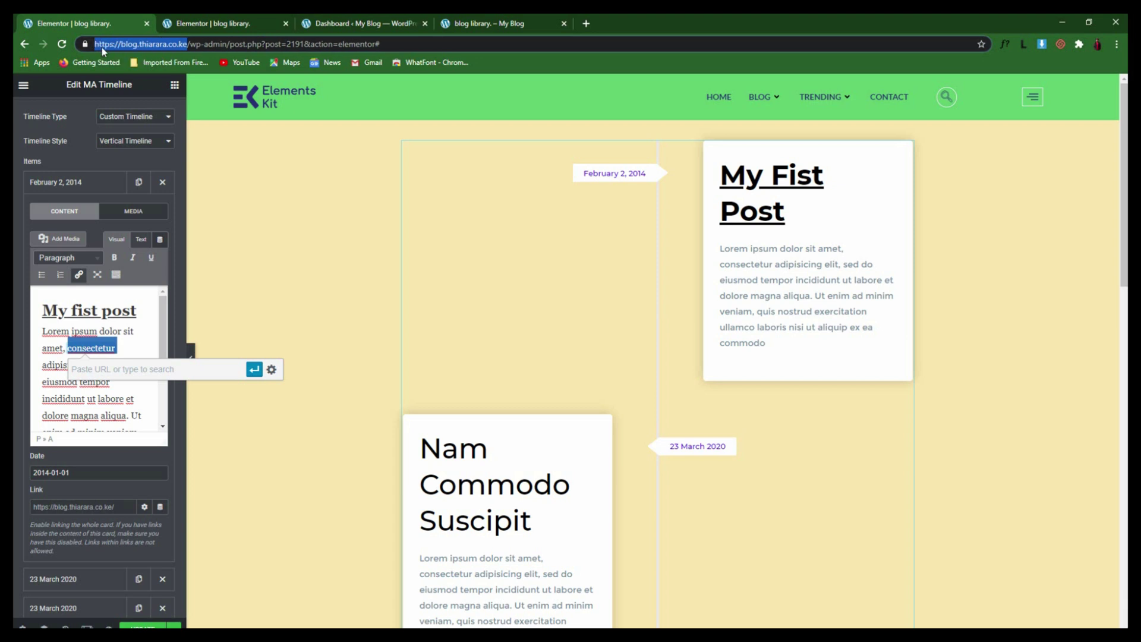
right_click(149, 372)
left_click(179, 461)
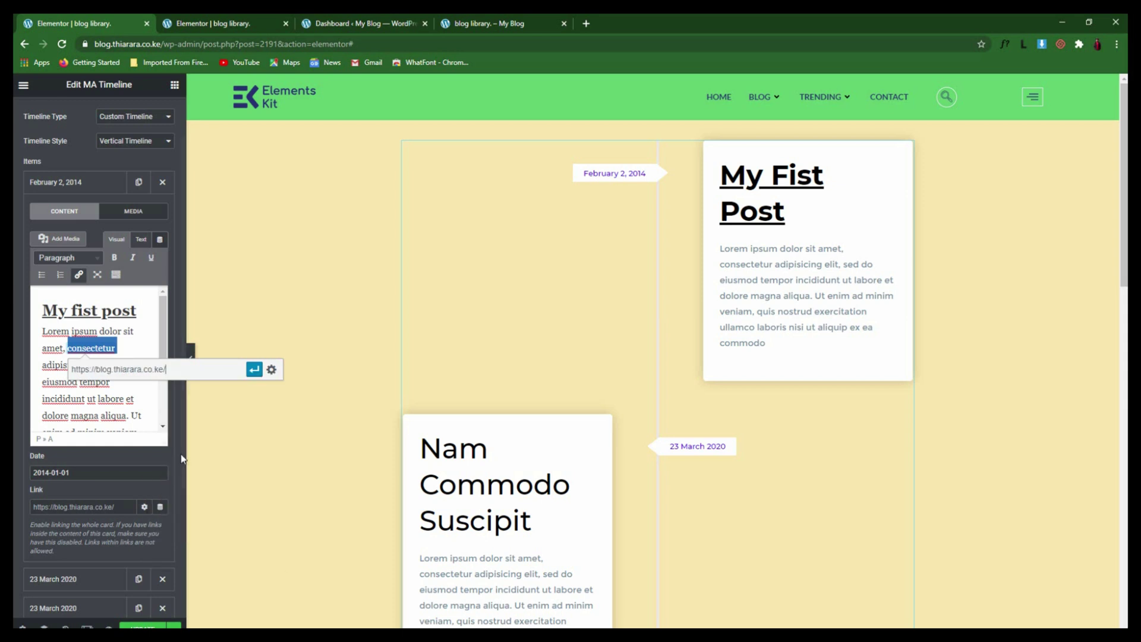
left_click(253, 370)
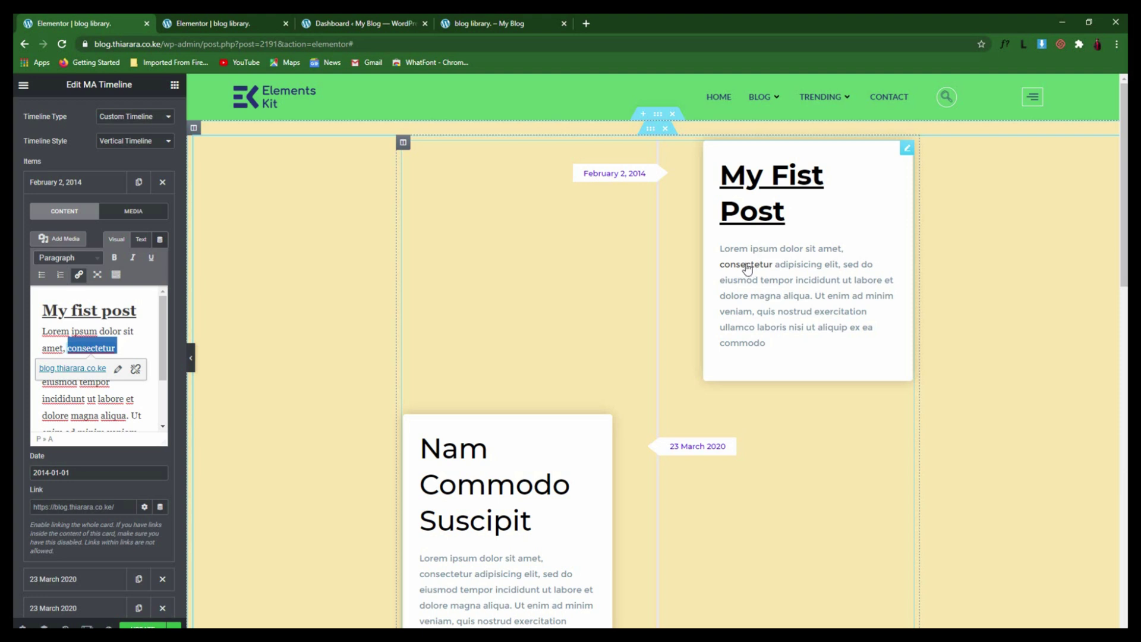
scroll(132, 485, "down", 1)
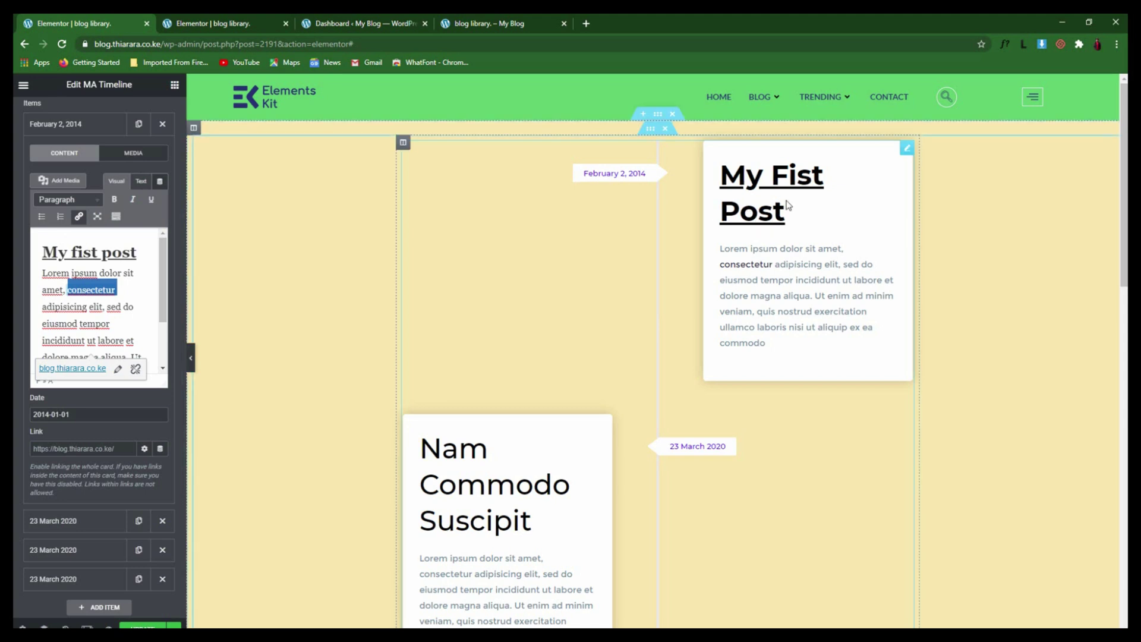
Insert the book-stack illustration from the Media Library as the February 2, 2014 card's image
left_click(128, 155)
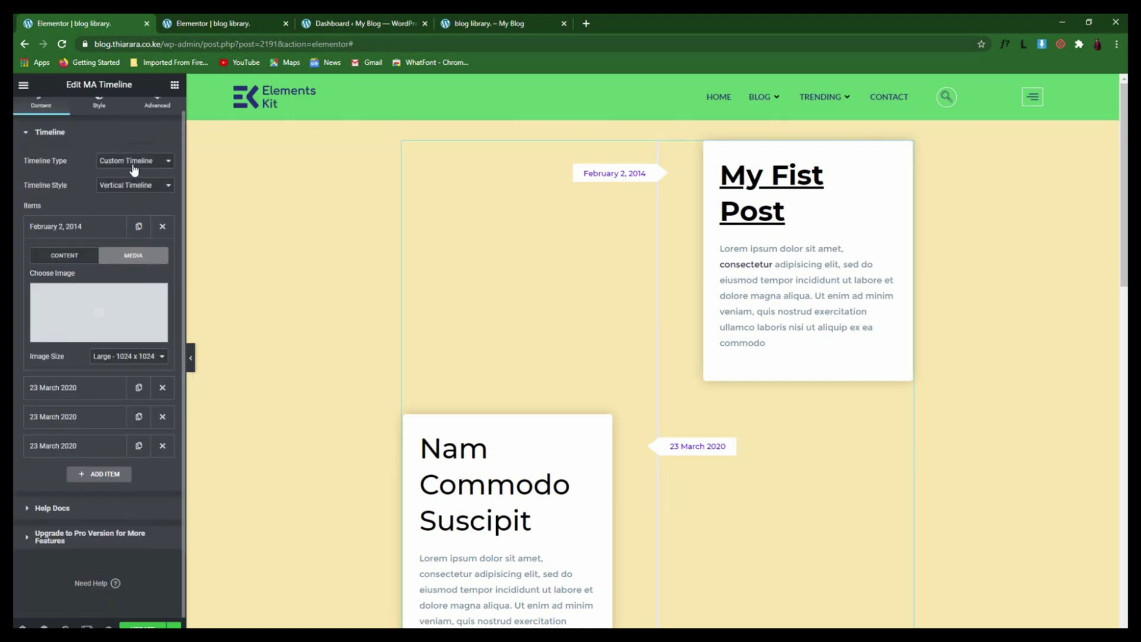
left_click(115, 315)
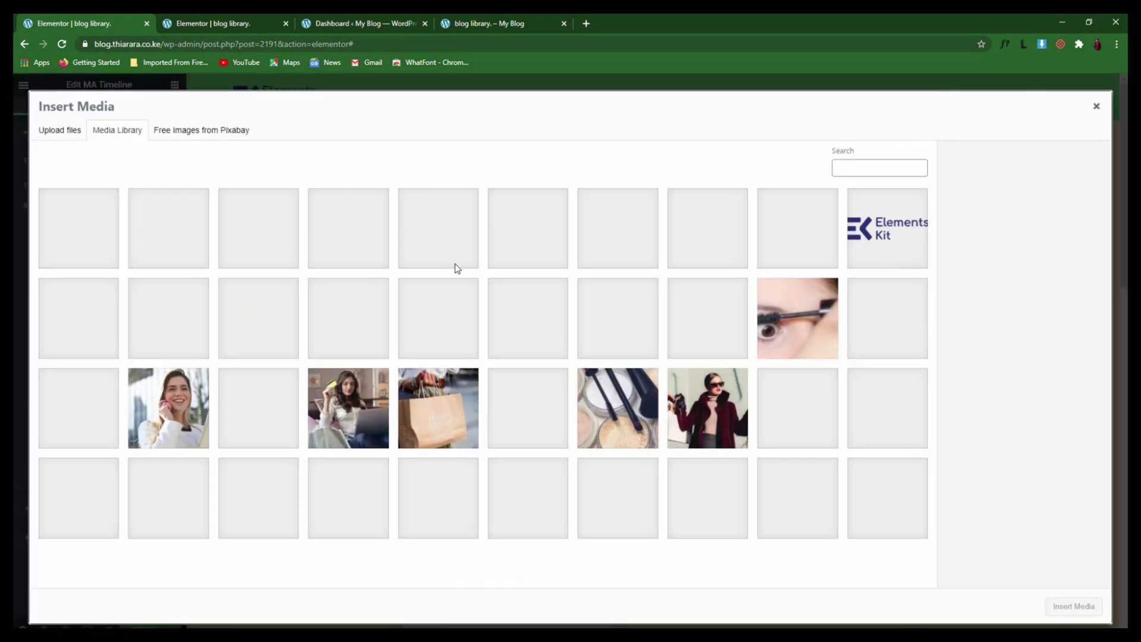
left_click(344, 246)
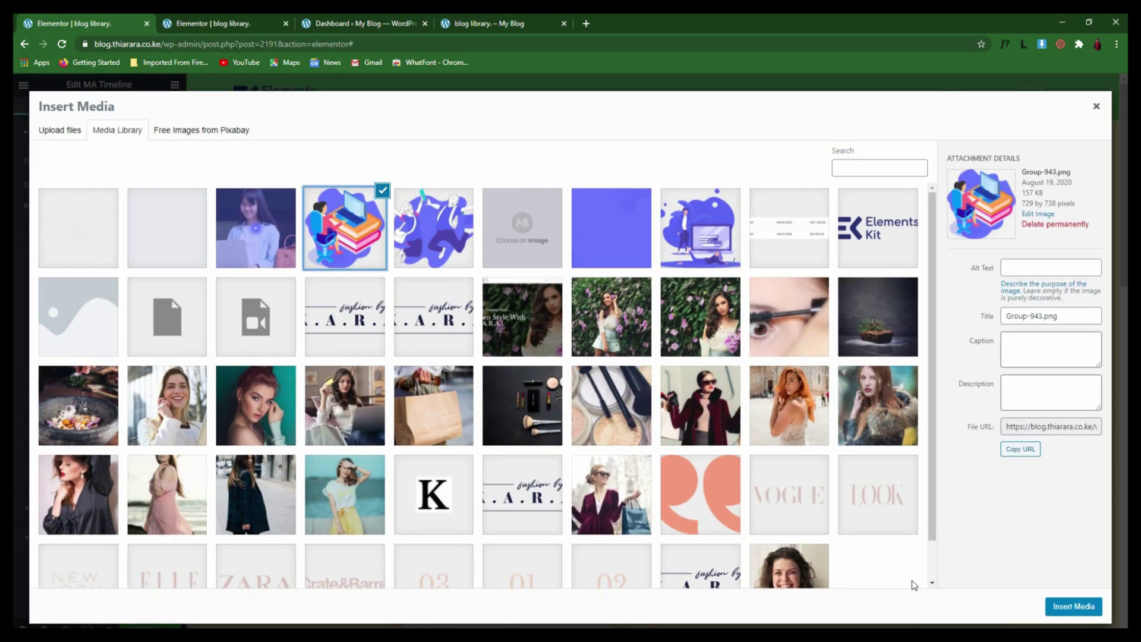
left_click(1066, 609)
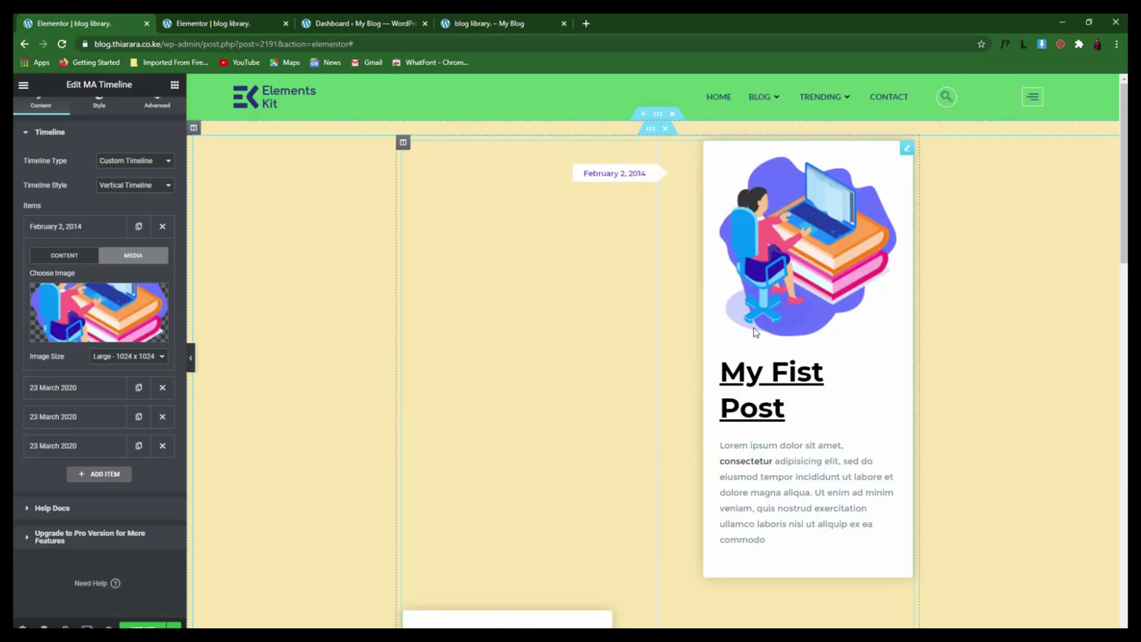
Set the inner section's content width to 1287, trying No Gap but keeping the Default columns gap
left_click(651, 129)
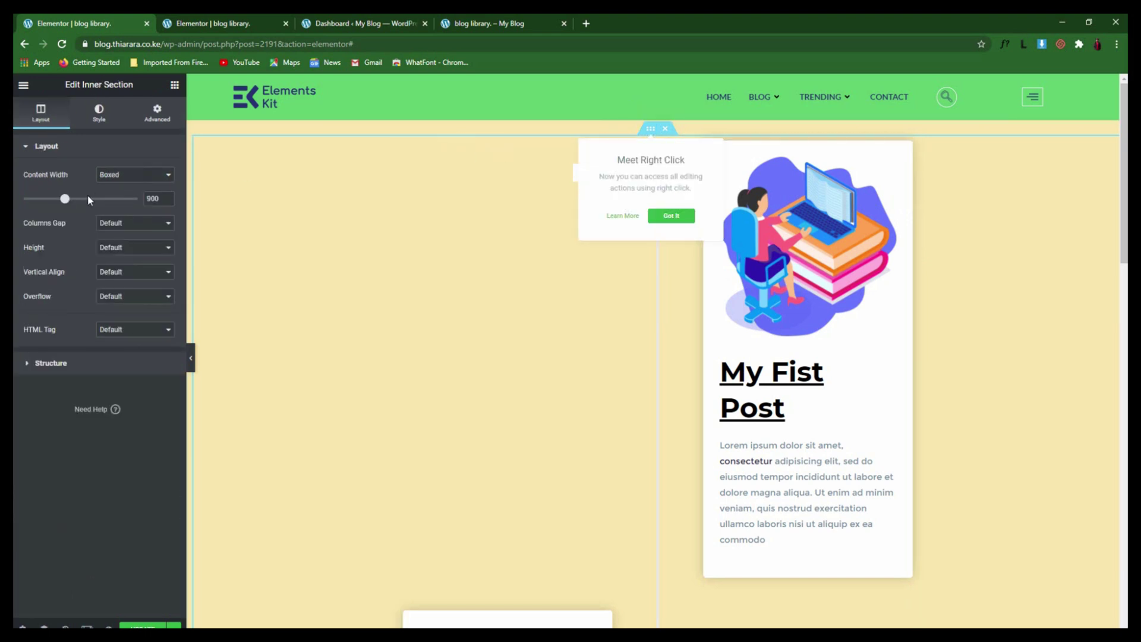
left_click_drag(65, 200, 105, 201)
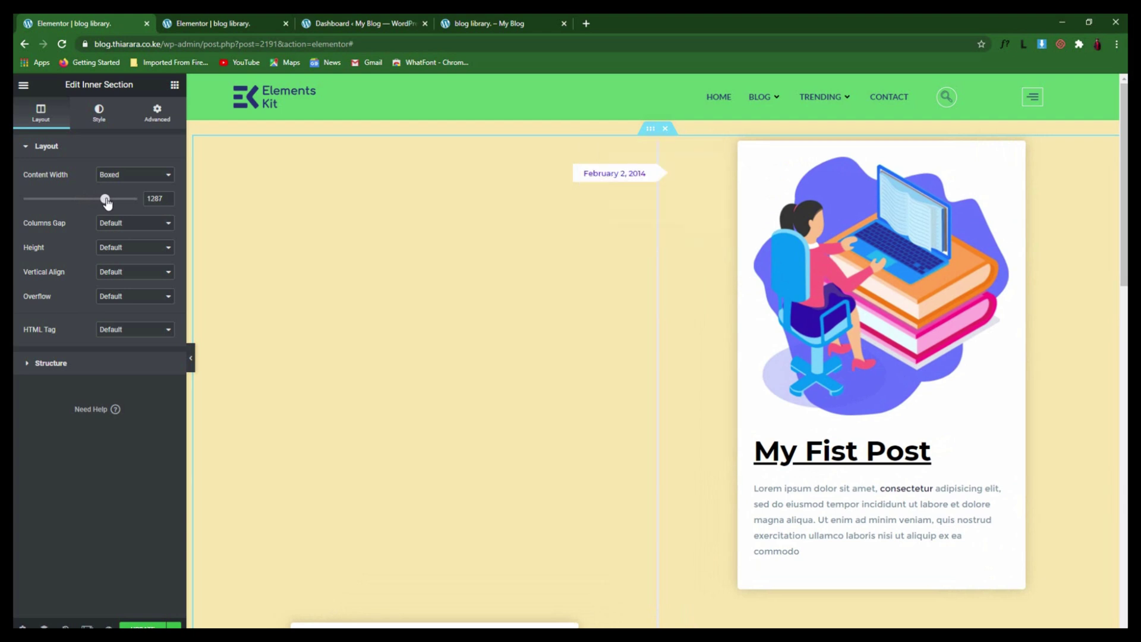
scroll(798, 311, "down", 2)
scroll(797, 310, "down", 1)
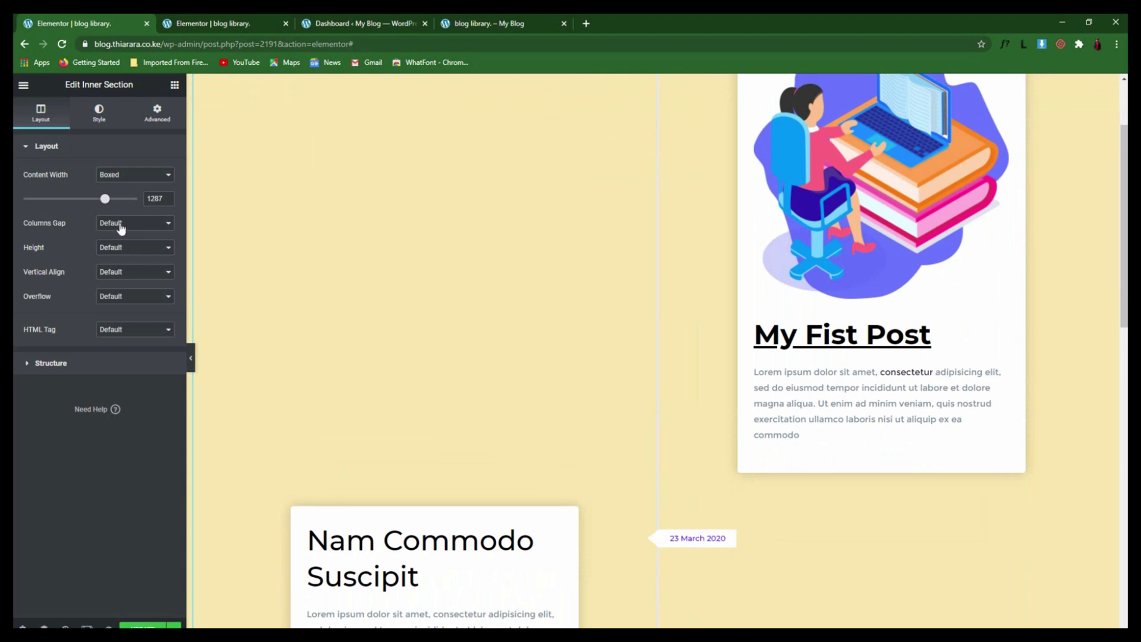
left_click(121, 227)
left_click(113, 244)
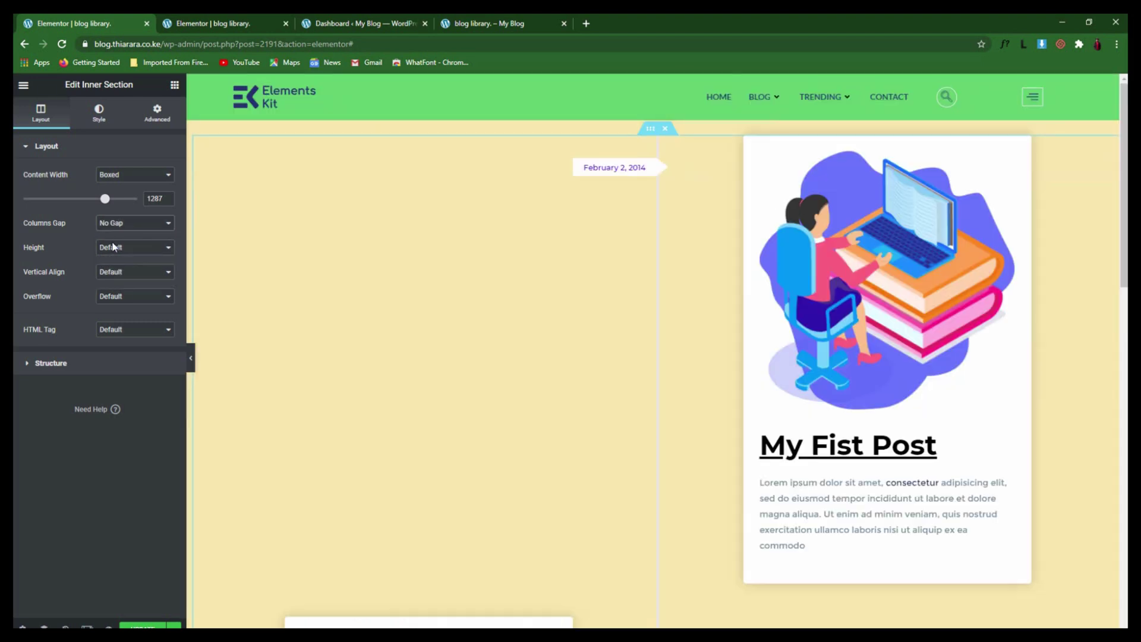
left_click(117, 224)
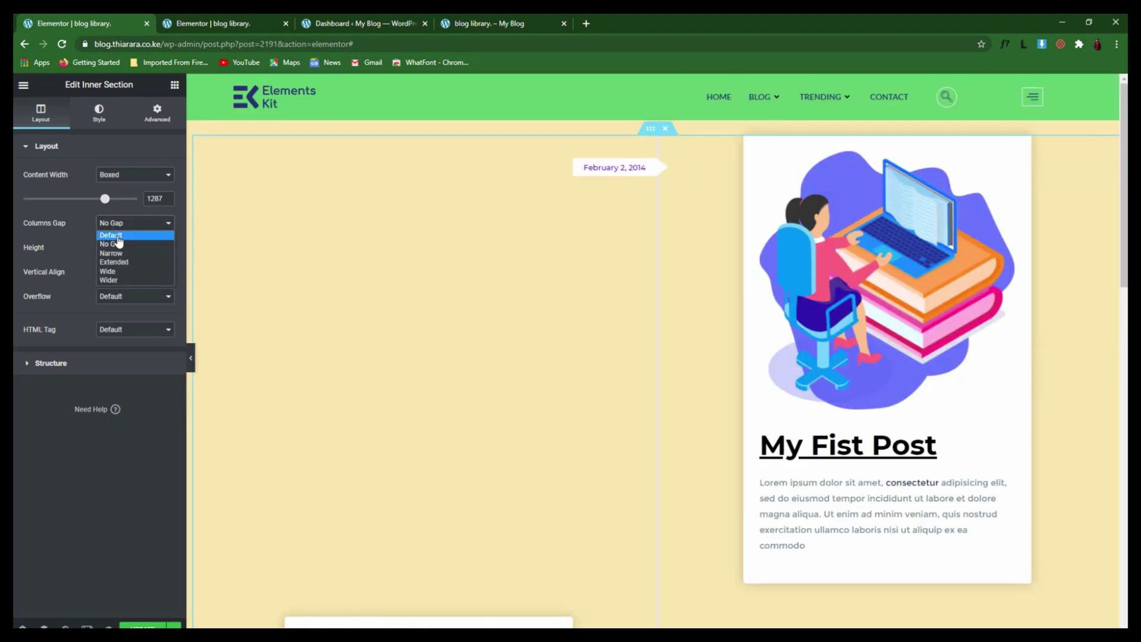
left_click(118, 236)
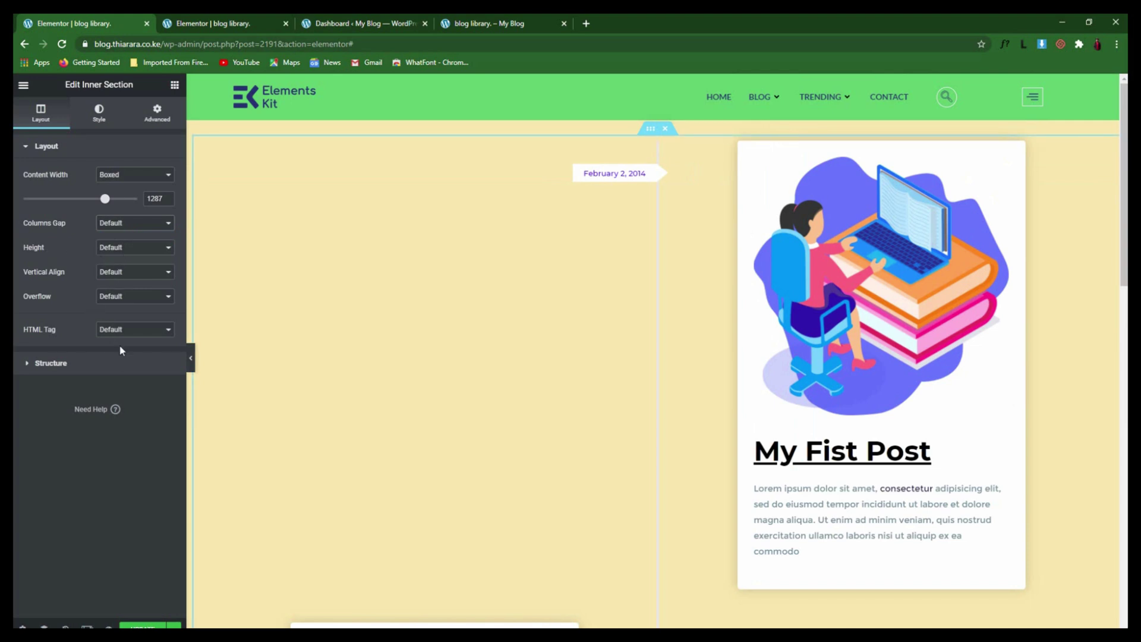
left_click(836, 286)
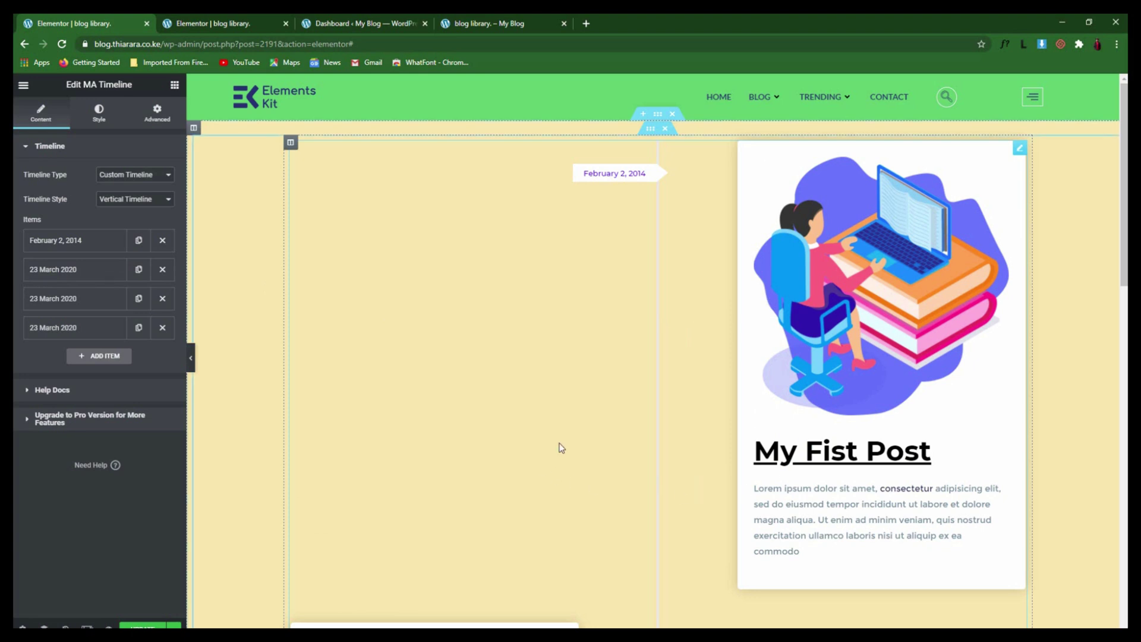
Insert the blue jumping-people illustration as the Nam Commodo Suscipit 23 March 2020 item's image
scroll(337, 323, "down", 2)
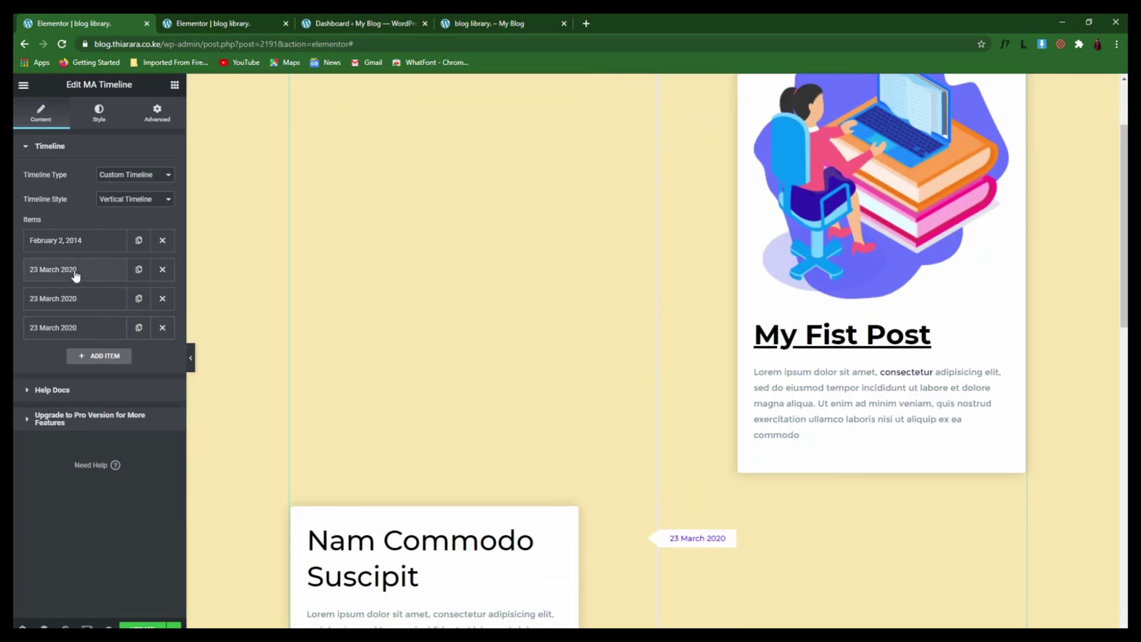
left_click(74, 271)
scroll(119, 304, "down", 1)
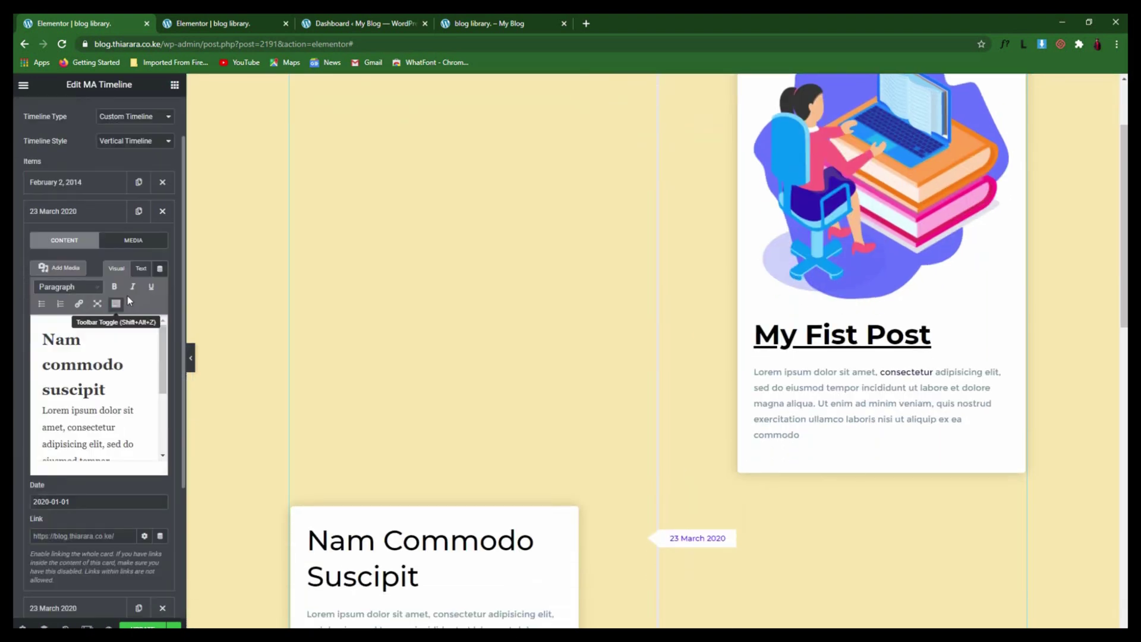
left_click(132, 242)
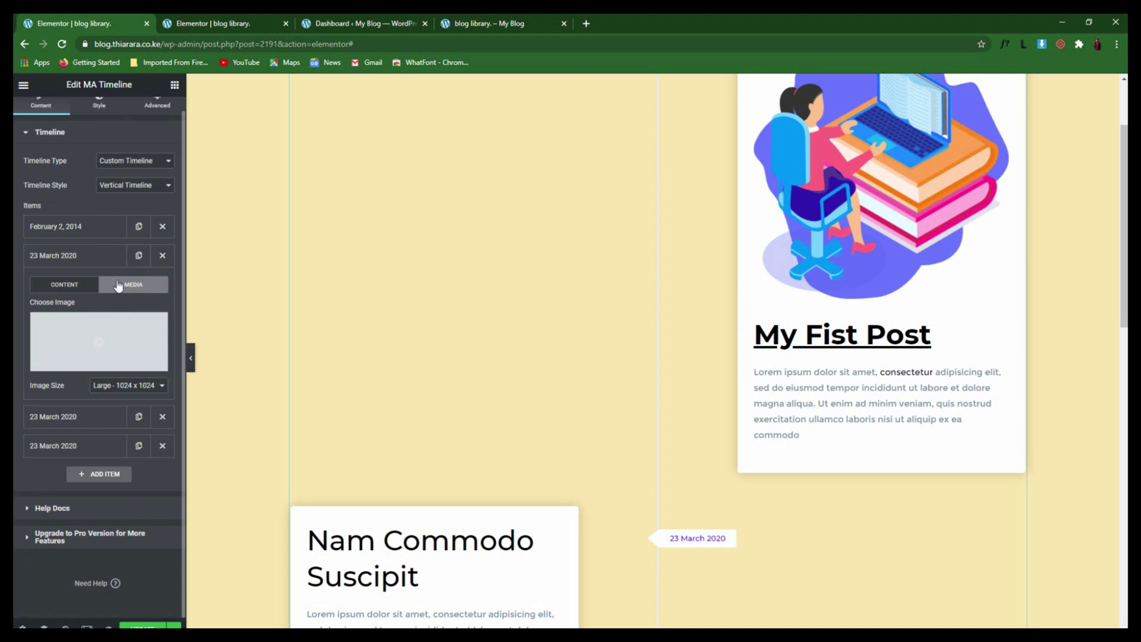
left_click(110, 348)
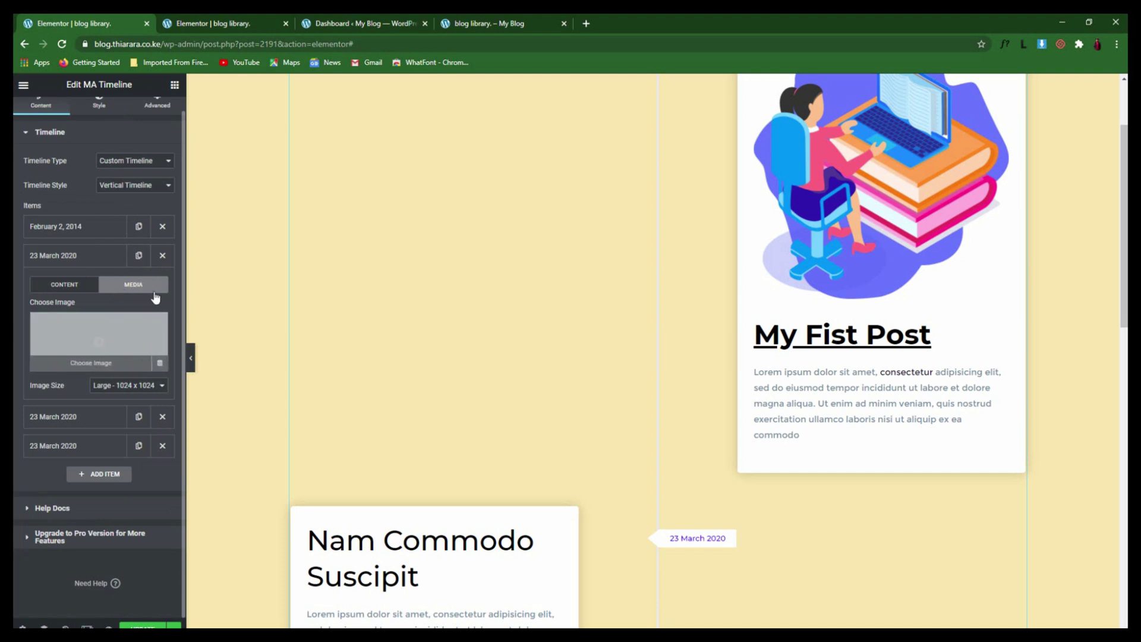
left_click(441, 227)
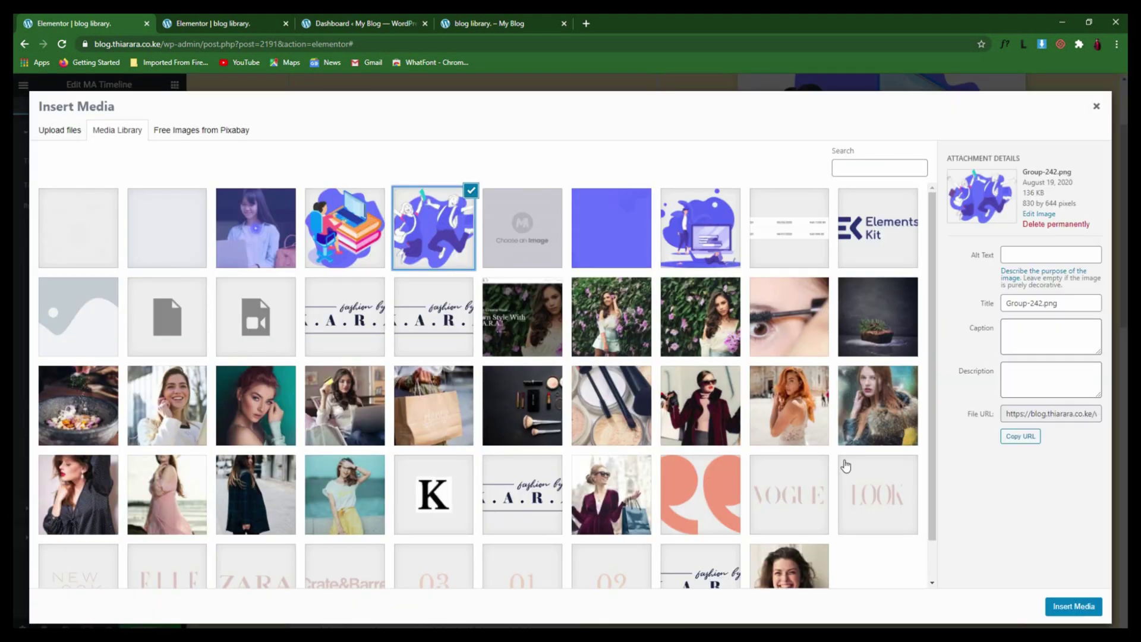
left_click(1074, 607)
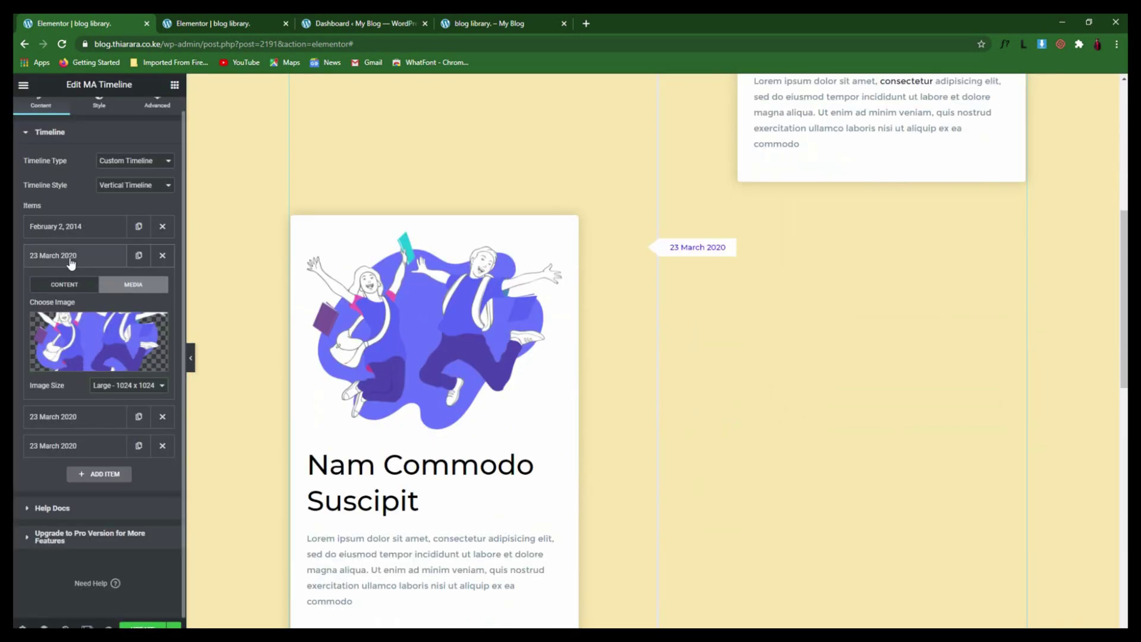
left_click(87, 261)
left_click(87, 265)
left_click(81, 229)
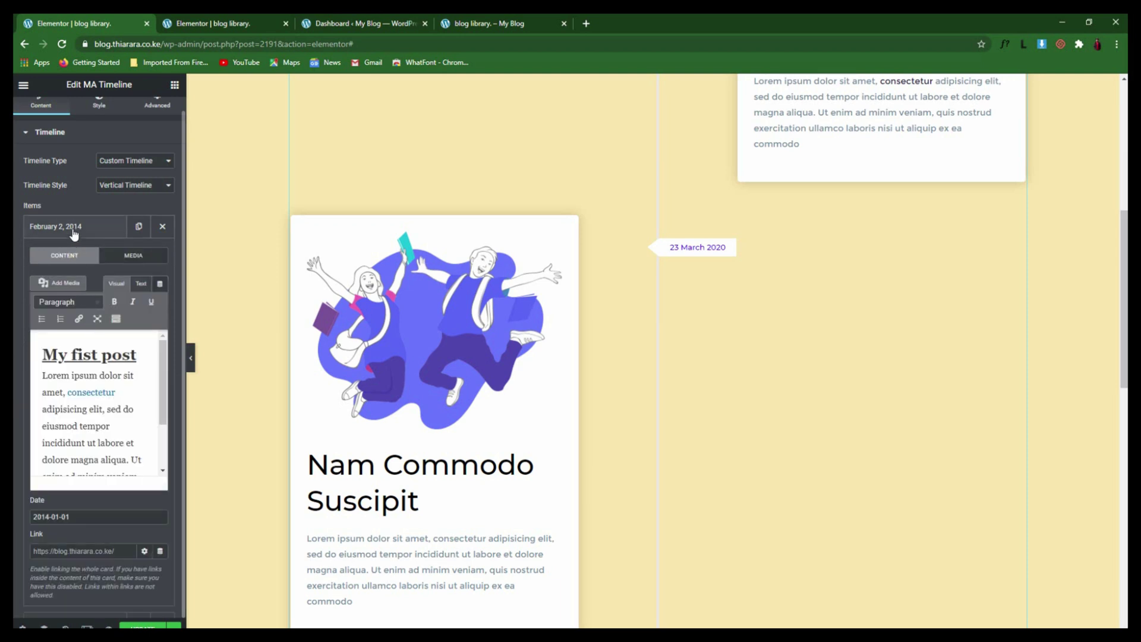
Replace the item's heading 'Nam commodo suscipit' with 'My Success Story'
left_click(75, 235)
left_click(81, 263)
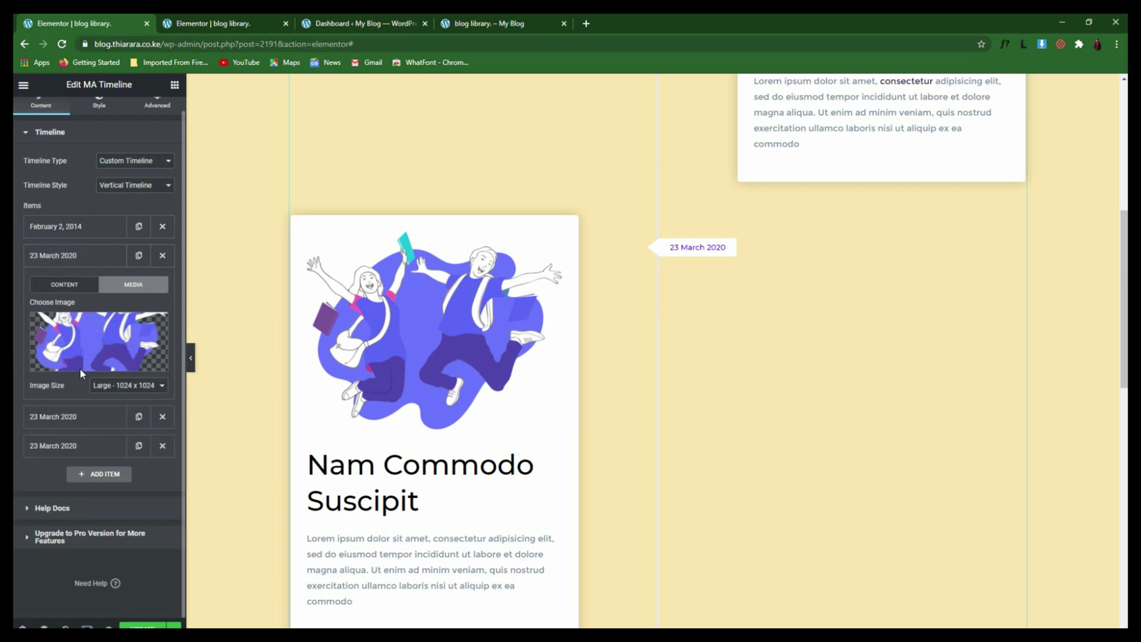
left_click(64, 285)
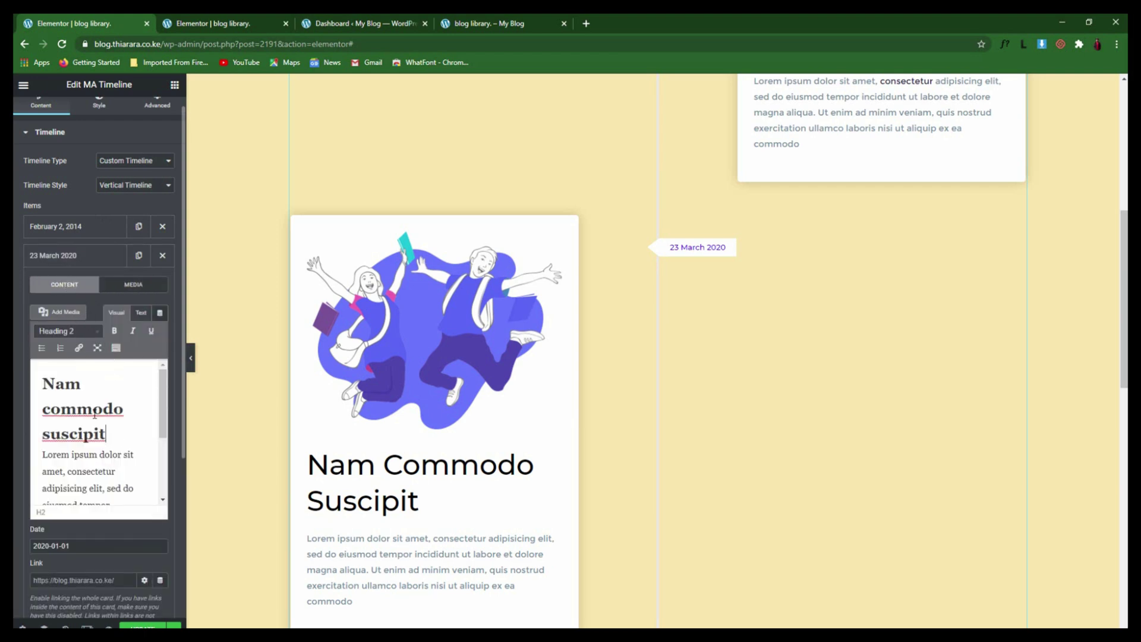
left_click_drag(106, 434, 30, 367)
type("My")
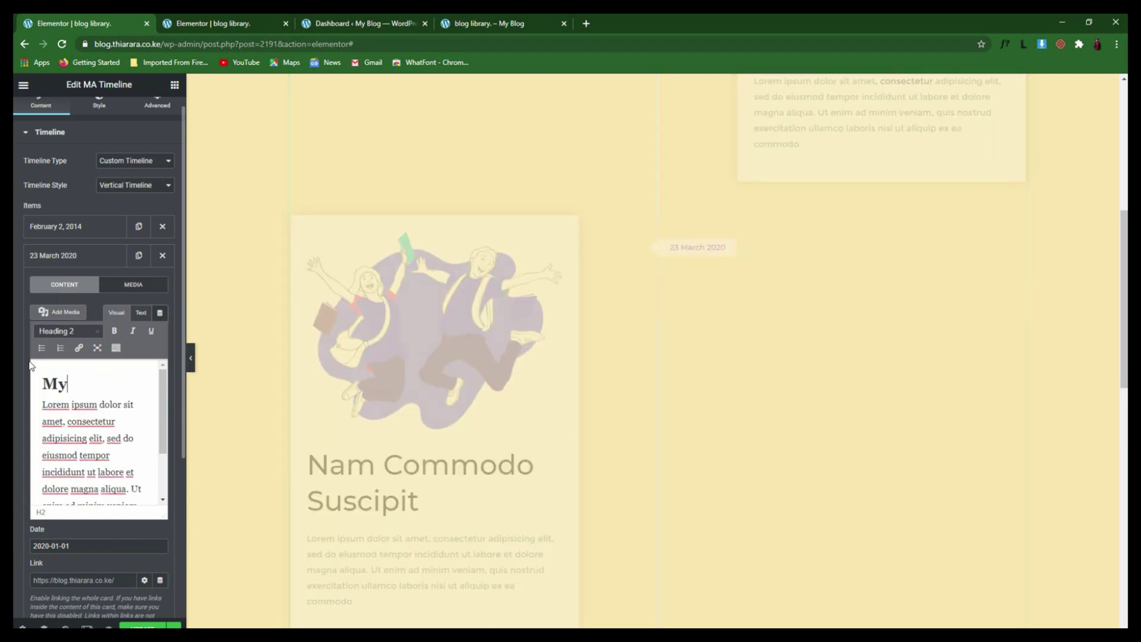
type(" success stor")
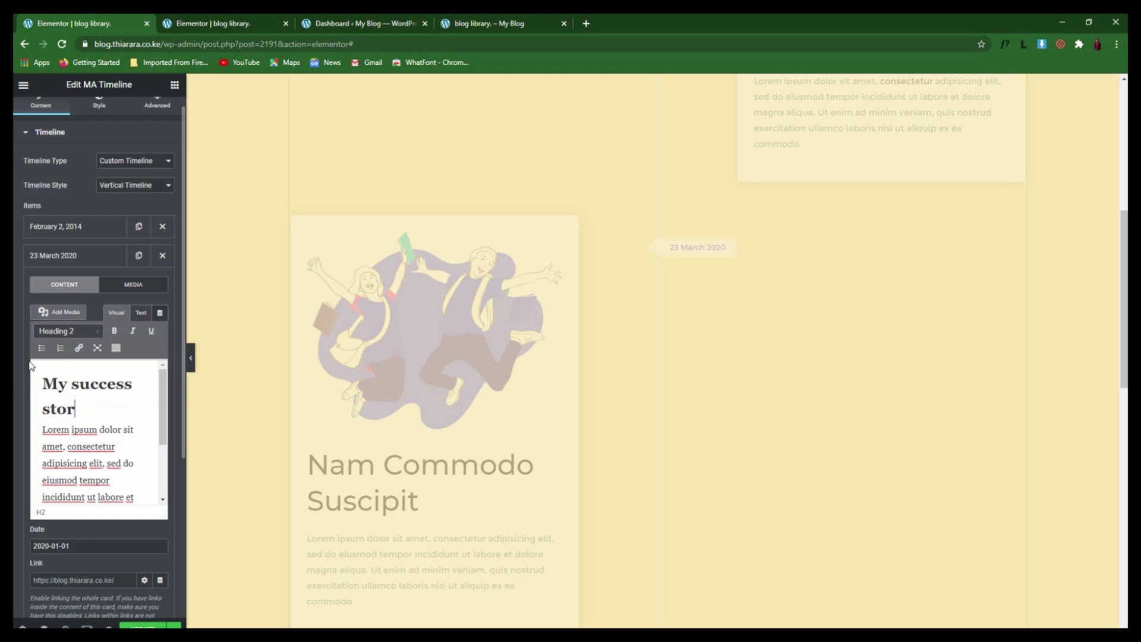
type("y")
scroll(365, 439, "down", 2)
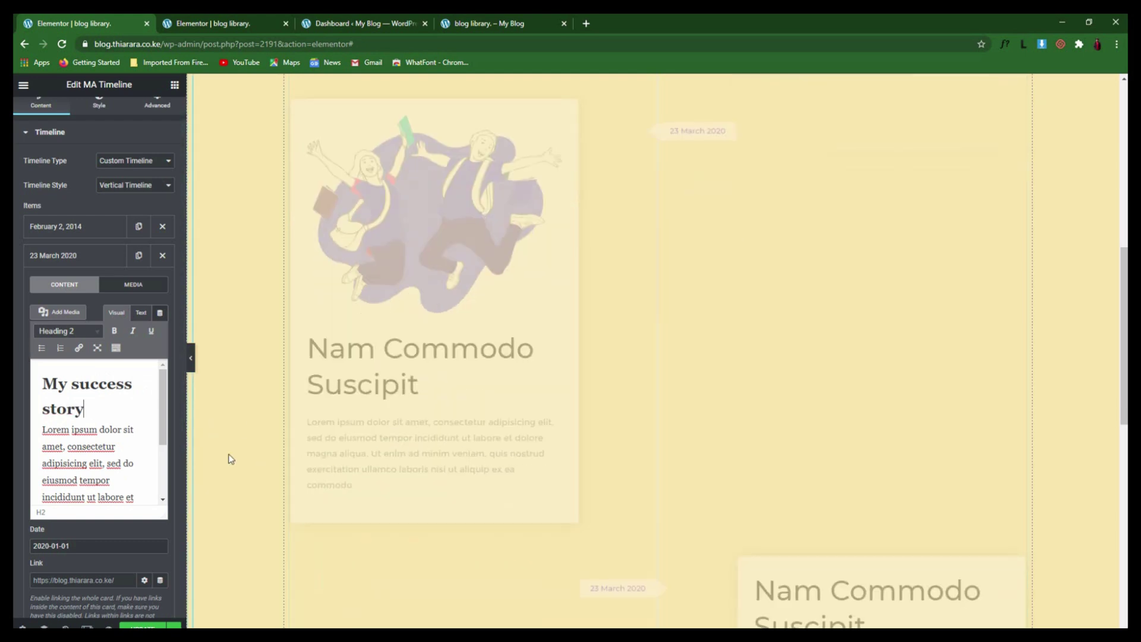
Set the item's date to January 9, 2020
left_click(89, 548)
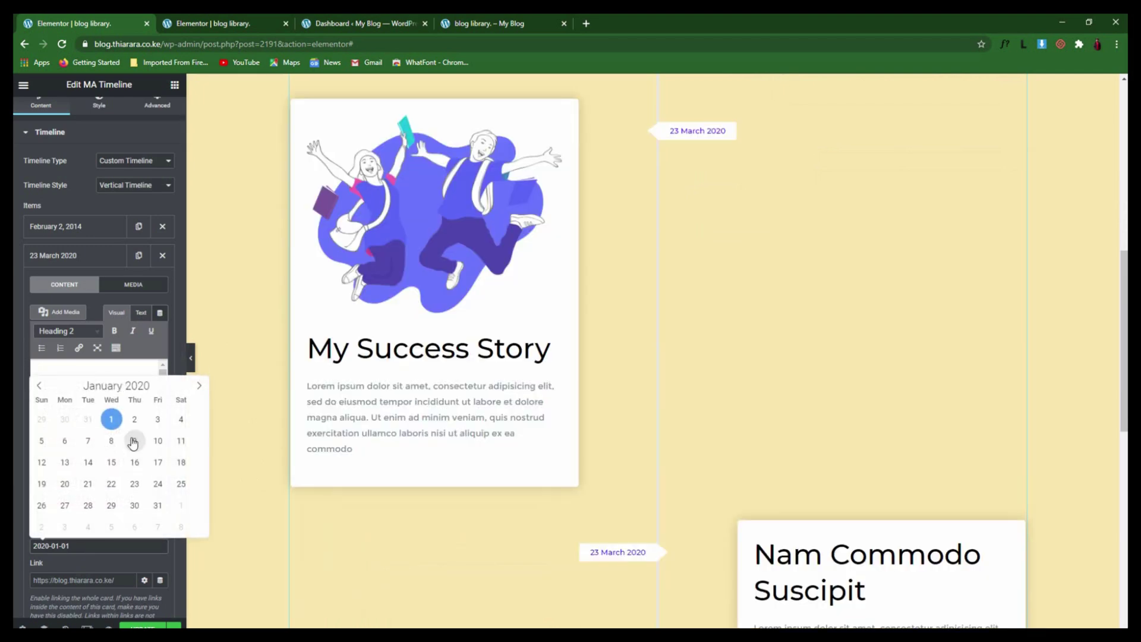
left_click(133, 442)
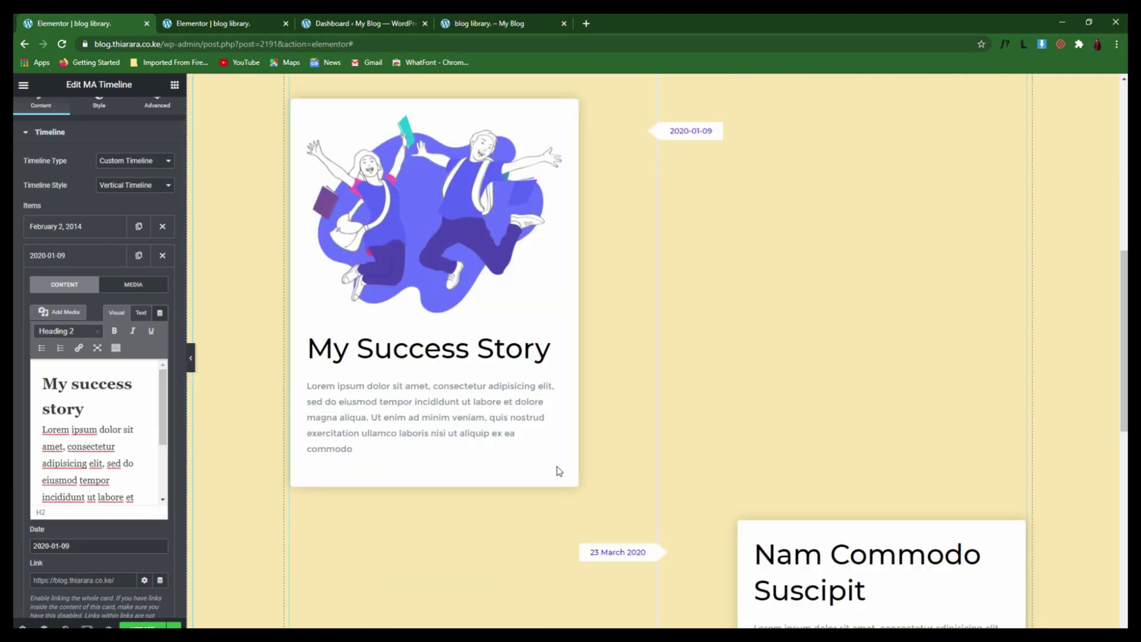
scroll(199, 474, "down", 3)
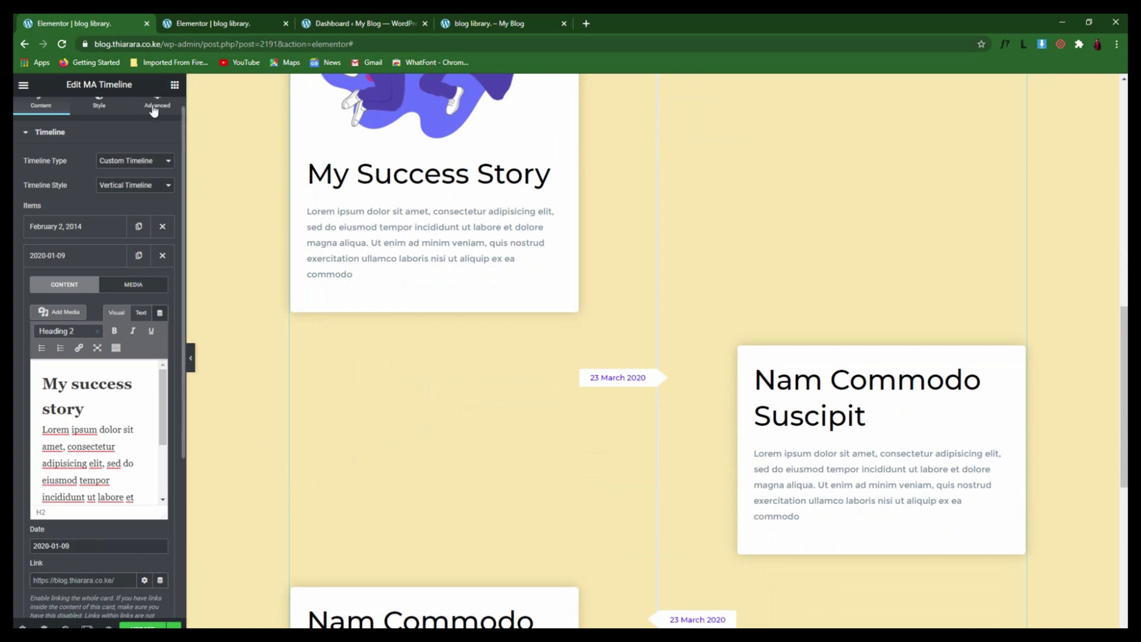
left_click(156, 44)
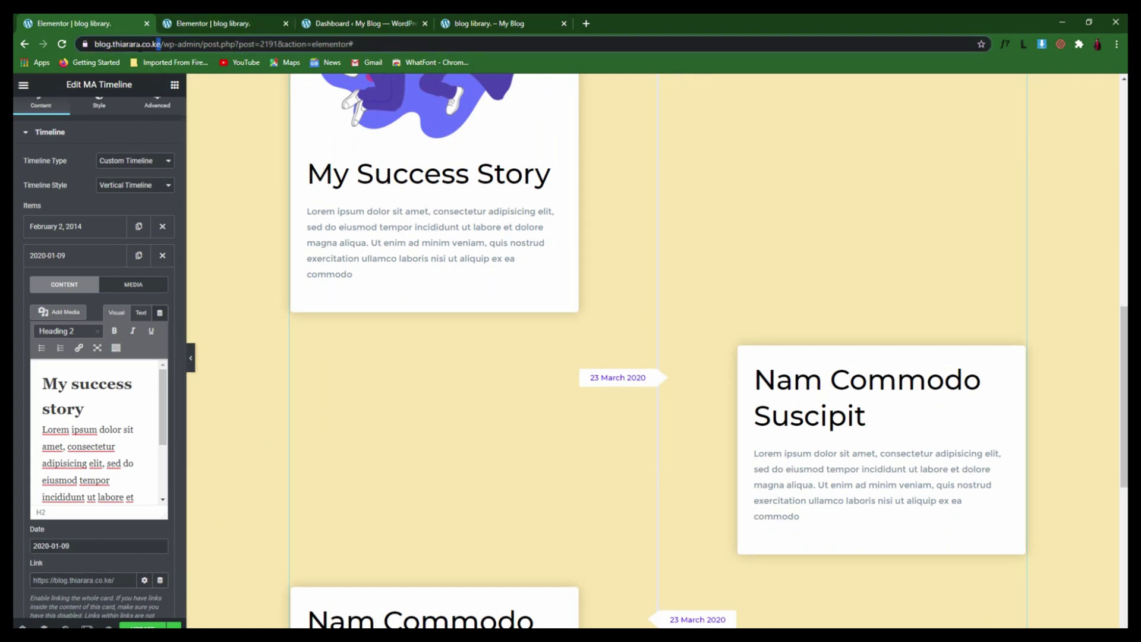
right_click(123, 42)
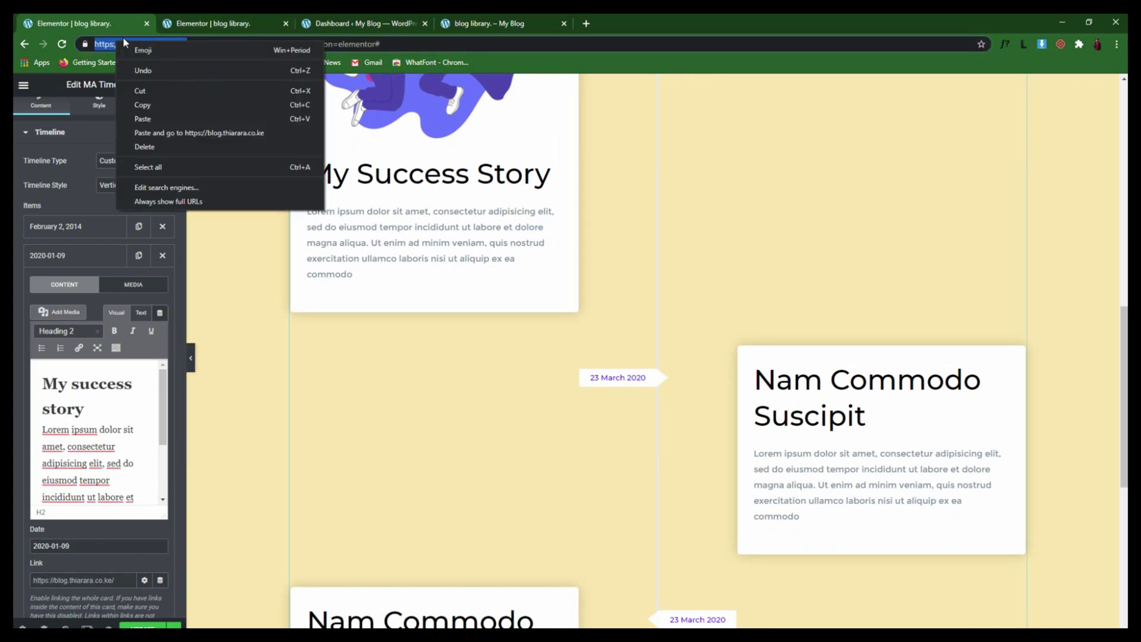
left_click(150, 102)
left_click(107, 578)
right_click(88, 578)
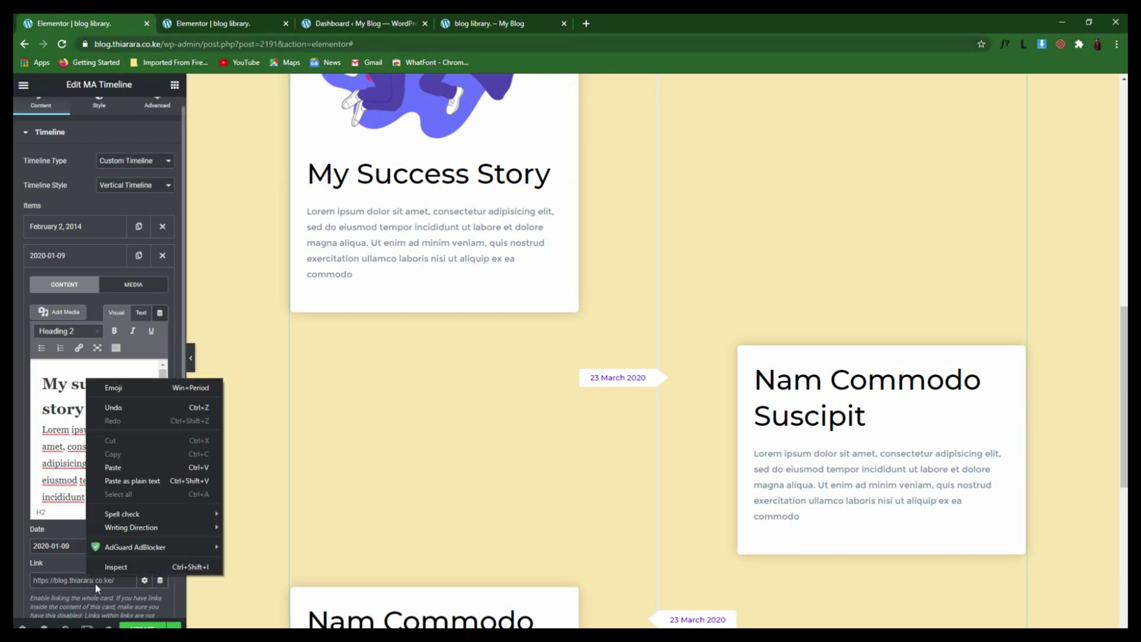
left_click(113, 466)
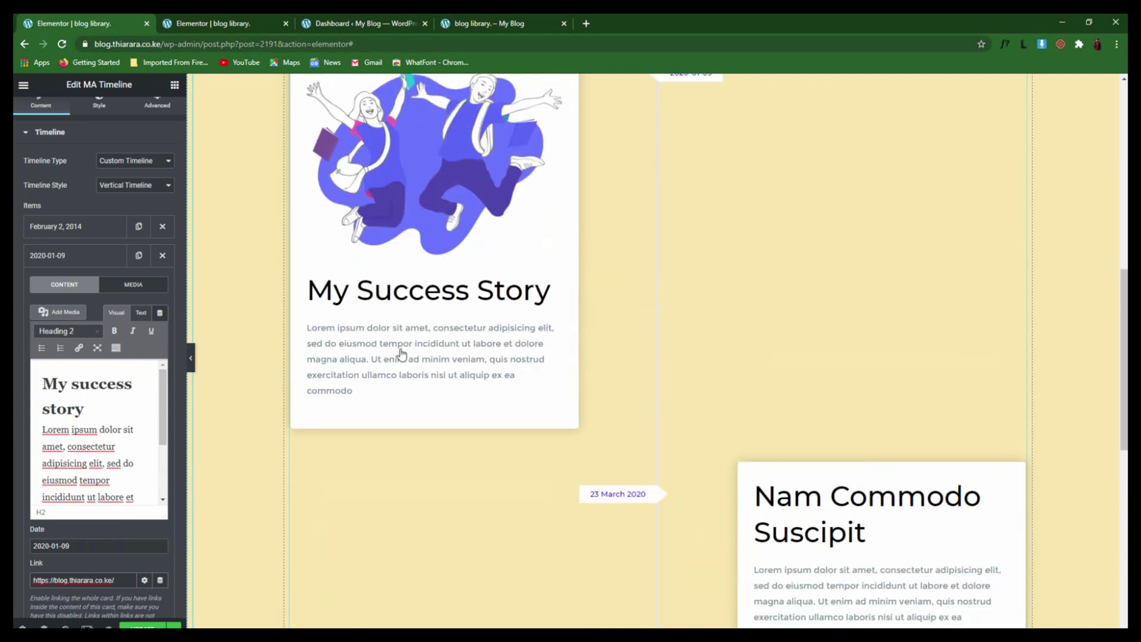
scroll(133, 468, "down", 4)
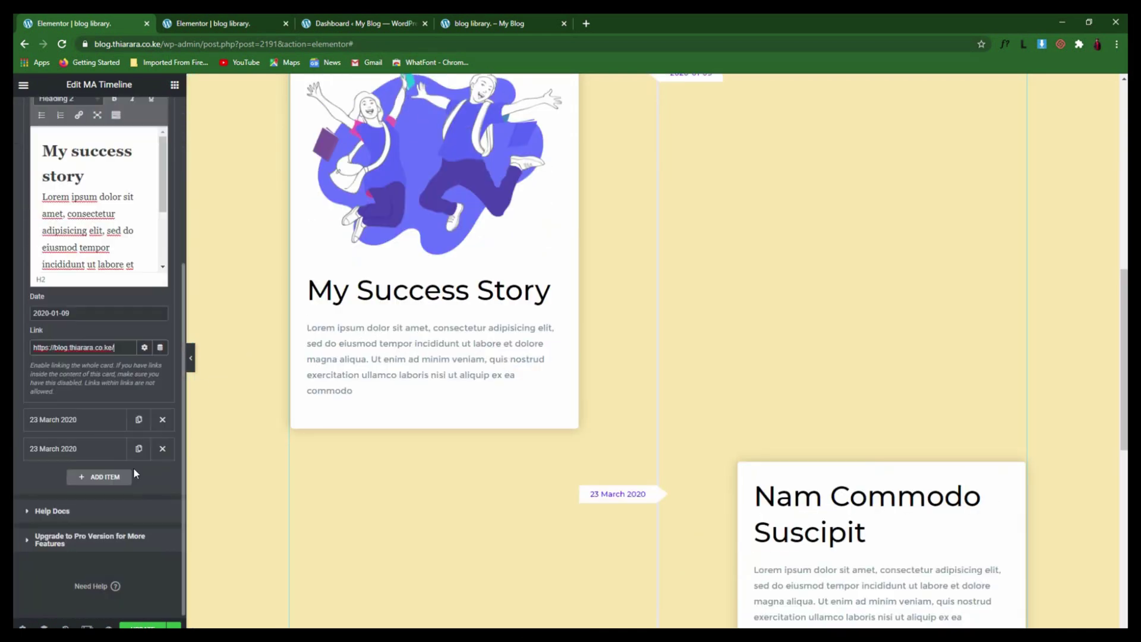
Open the Nam Commodo Suscipit item and select its heading and body text
left_click(90, 423)
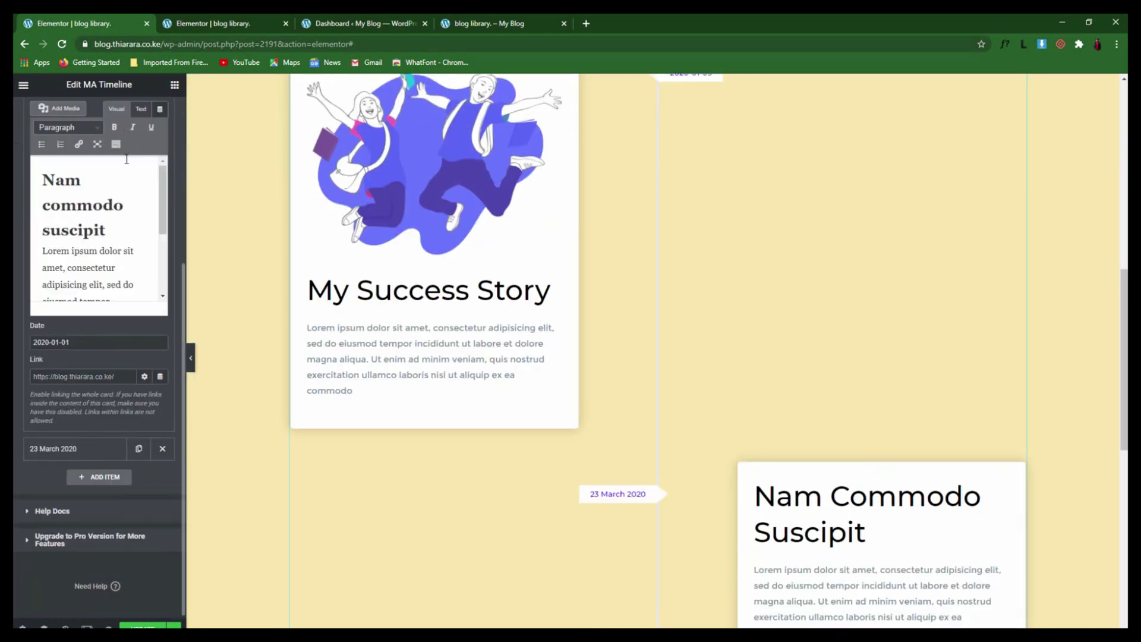
scroll(866, 379, "down", 5)
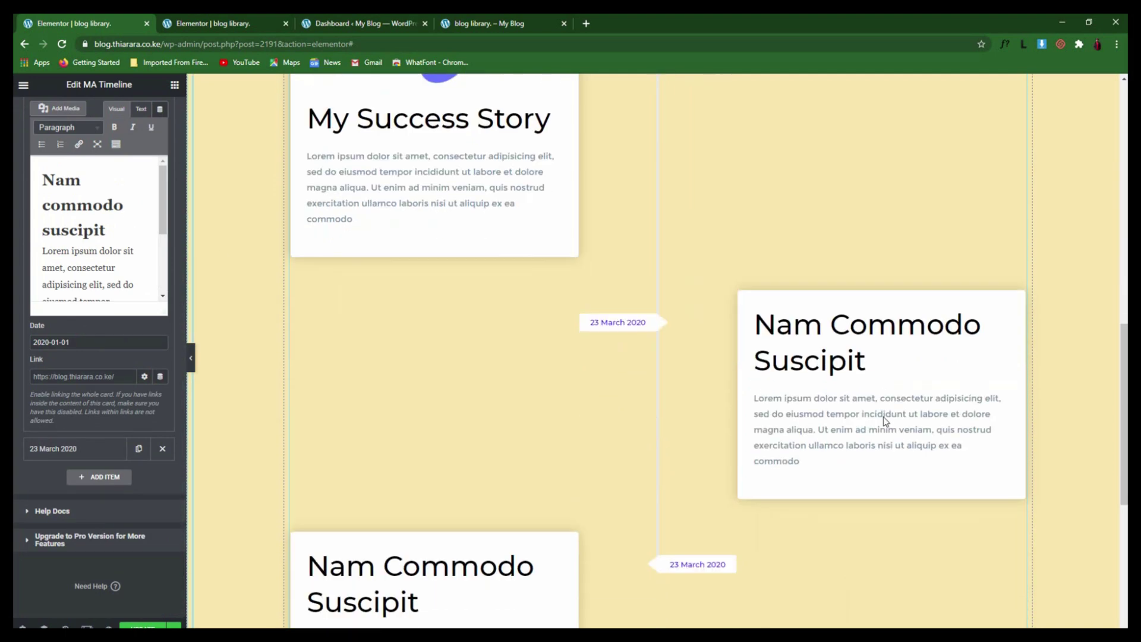
scroll(452, 338, "down", 2)
scroll(866, 241, "up", 4)
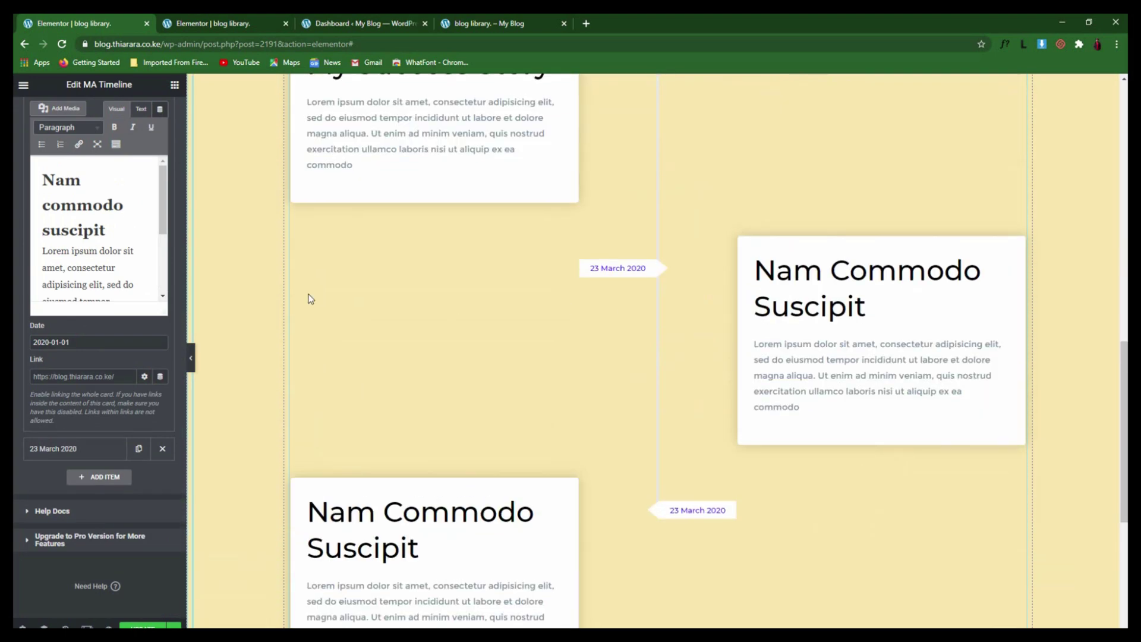
left_click(117, 229)
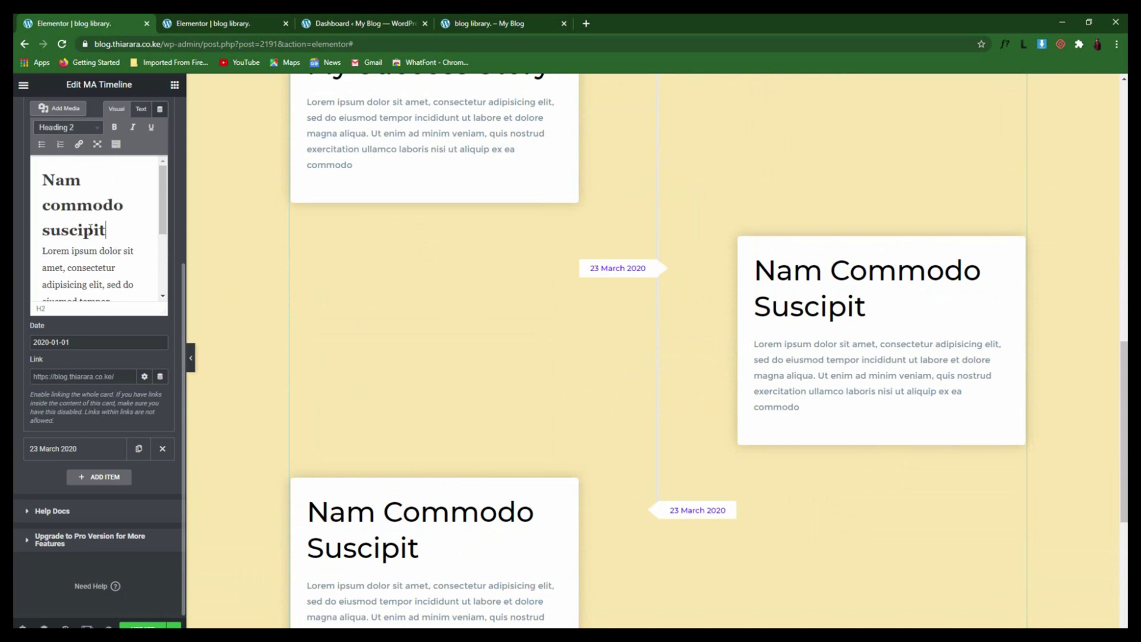
left_click_drag(117, 229, 36, 187)
scroll(133, 243, "down", 2)
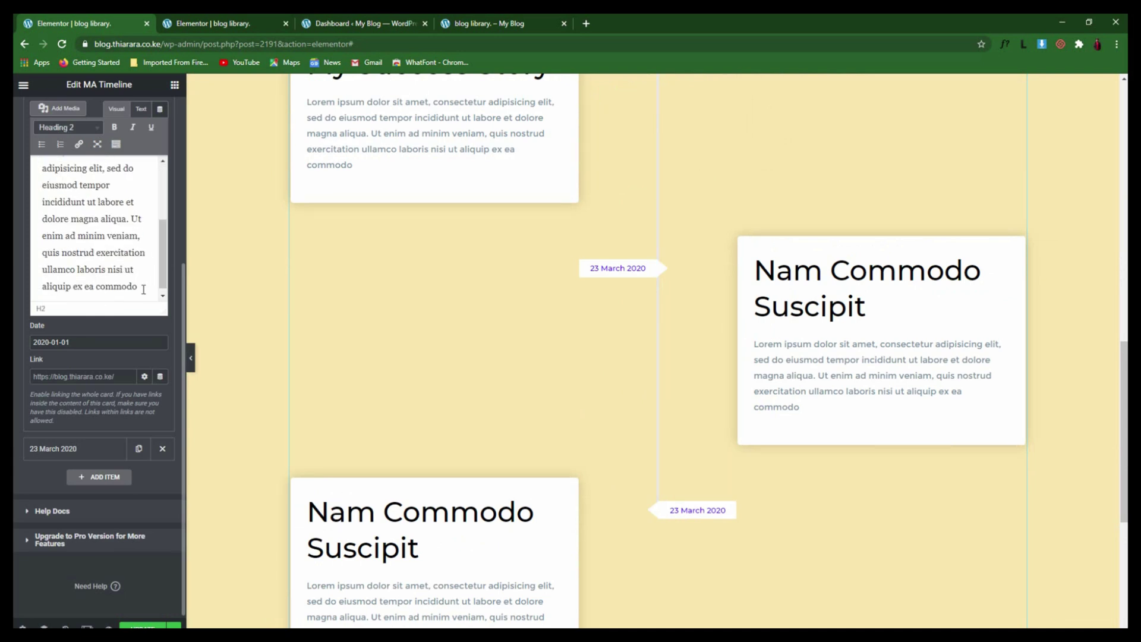
mouse_move(143, 290)
left_mouse_down()
mouse_move(59, 180)
mouse_move(141, 278)
left_mouse_up()
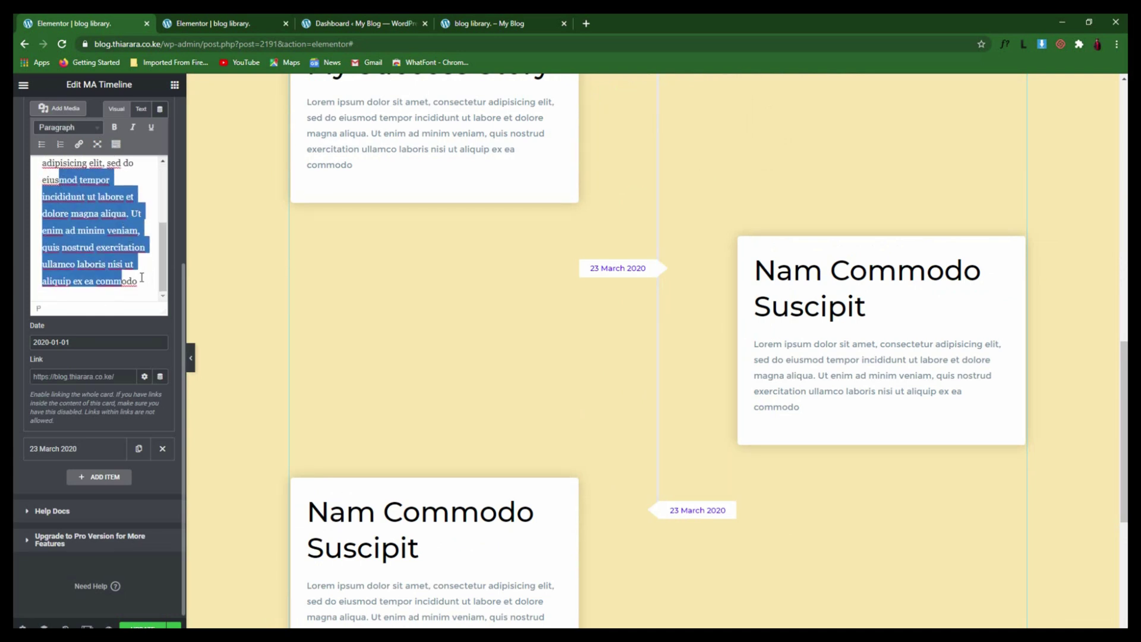
Date that item January 15, 2020, and show the 23 March 2020 item's image options
left_click(97, 343)
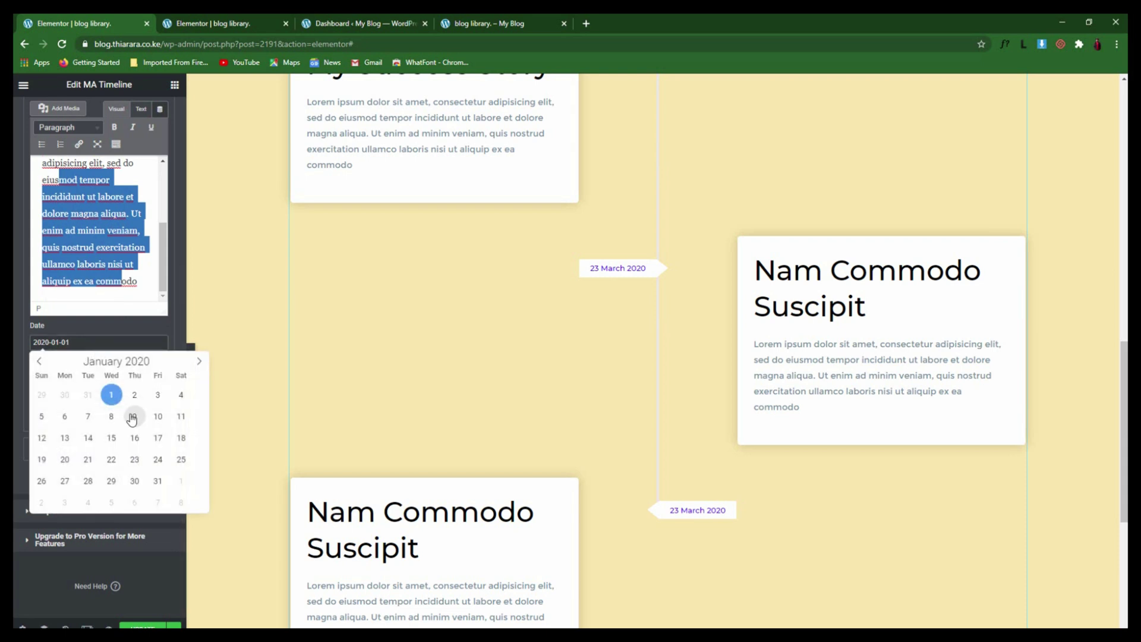
left_click(112, 436)
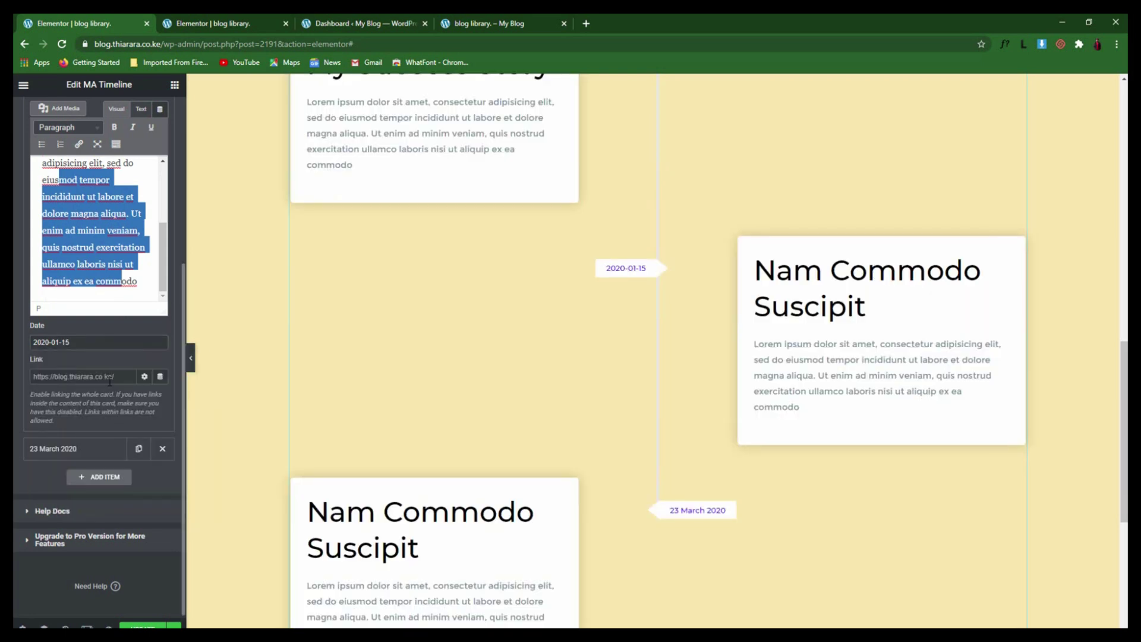
left_click(87, 457)
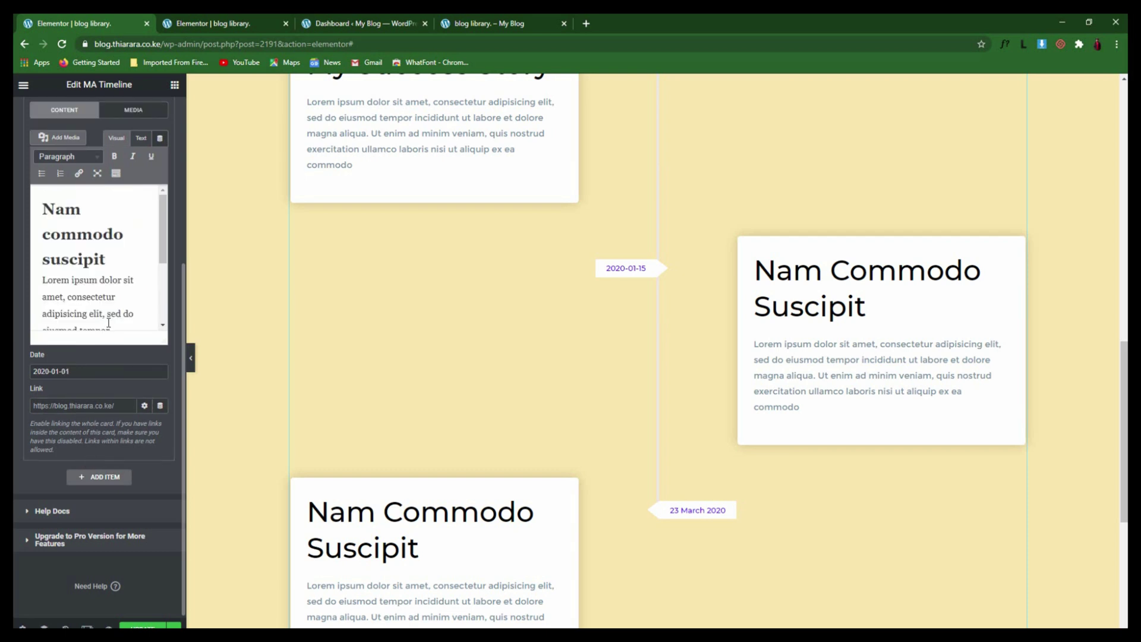
left_click(135, 112)
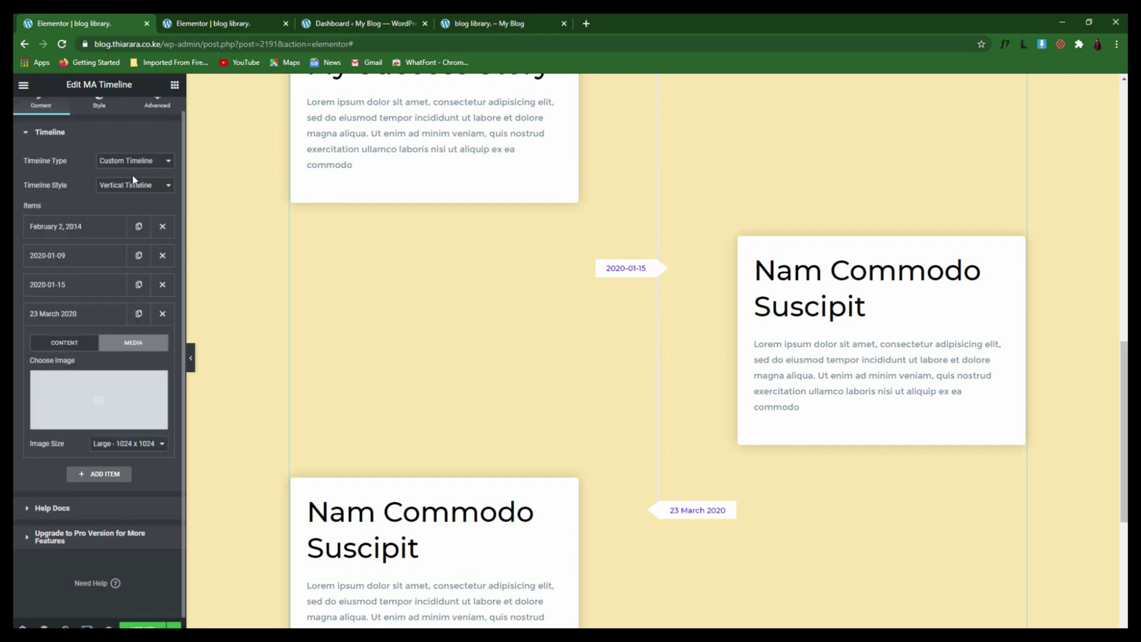
Insert the Header_Img.png illustration as the current item's image
left_click(109, 403)
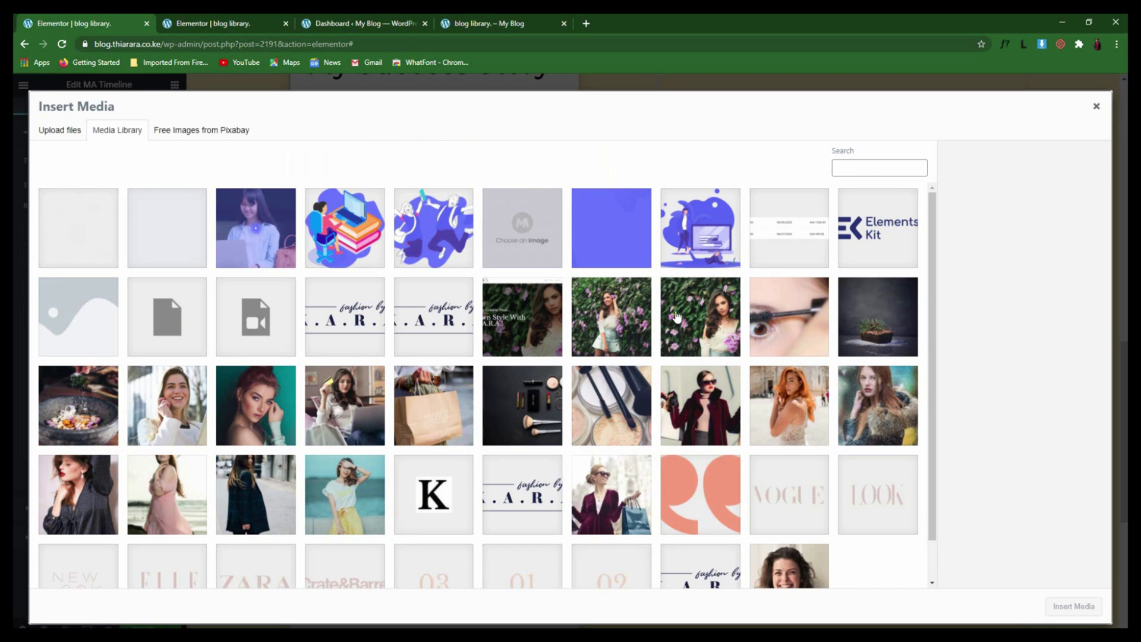
left_click(708, 246)
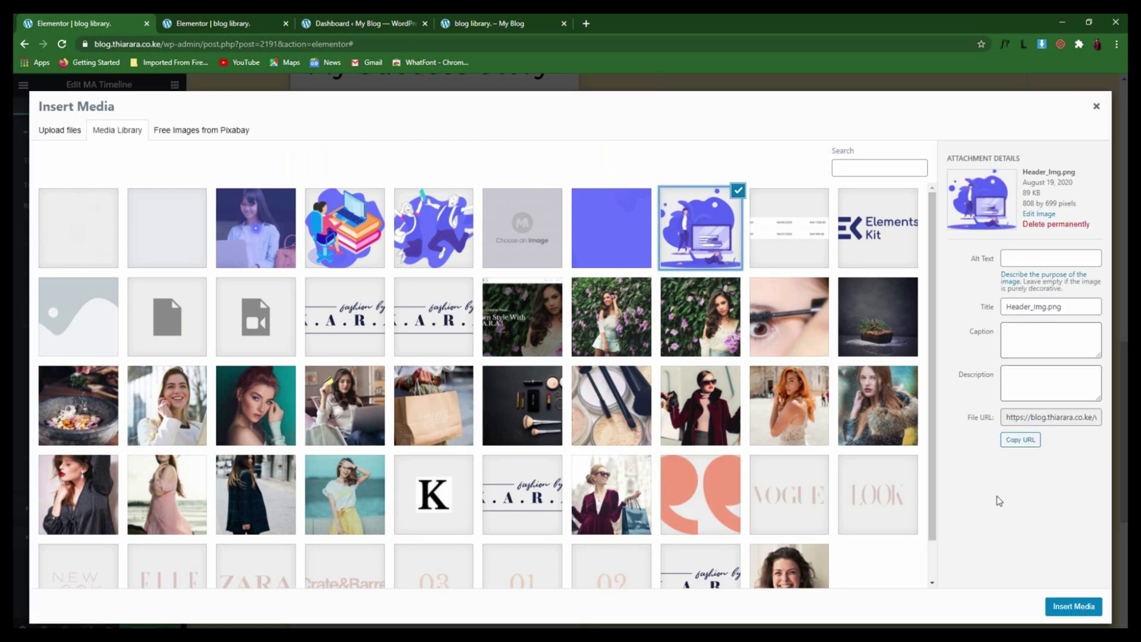
left_click(1088, 612)
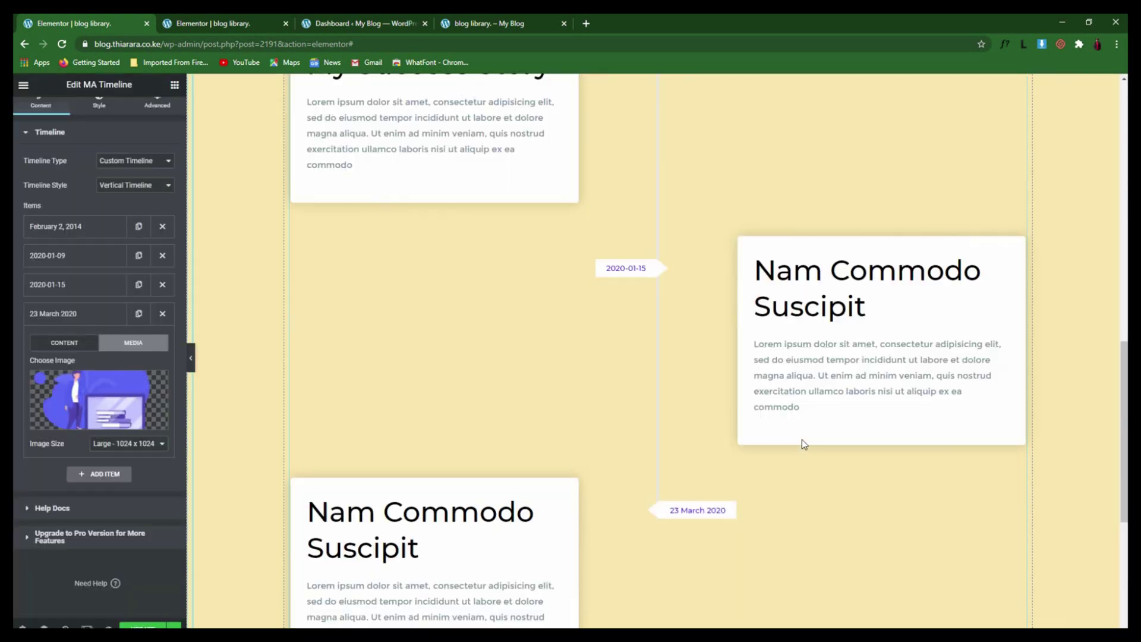
scroll(808, 442, "up", 4)
scroll(874, 457, "down", 2)
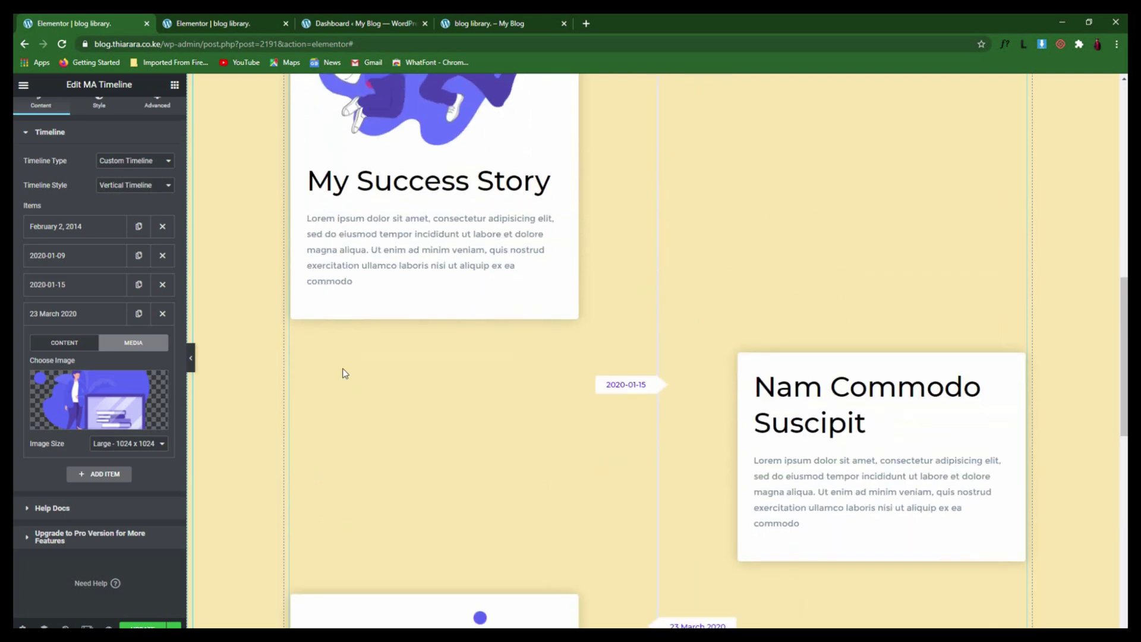
Set the woman-among-flowers photo as the 2020-01-15 item's image at Large size
left_click(69, 288)
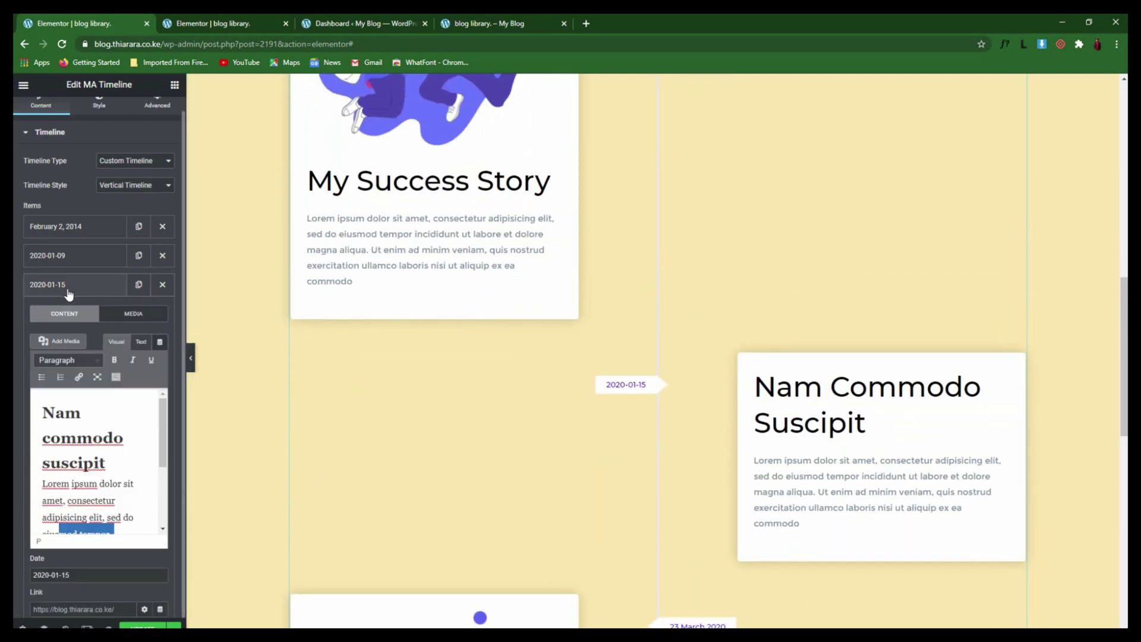
left_click(136, 315)
left_click(151, 368)
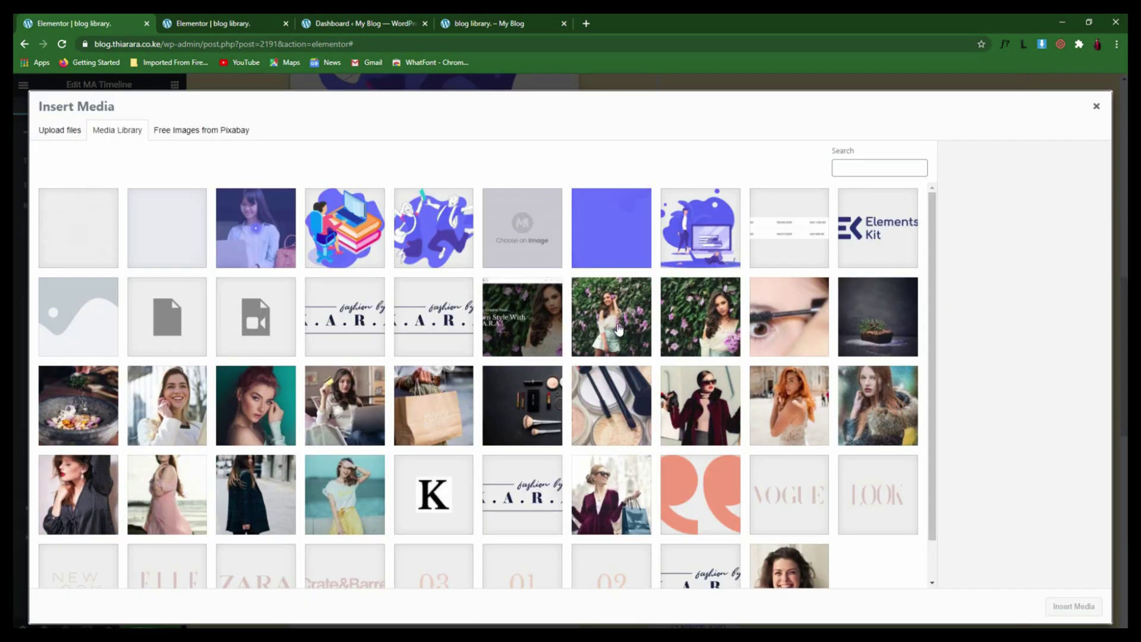
left_click(618, 329)
left_click(1073, 607)
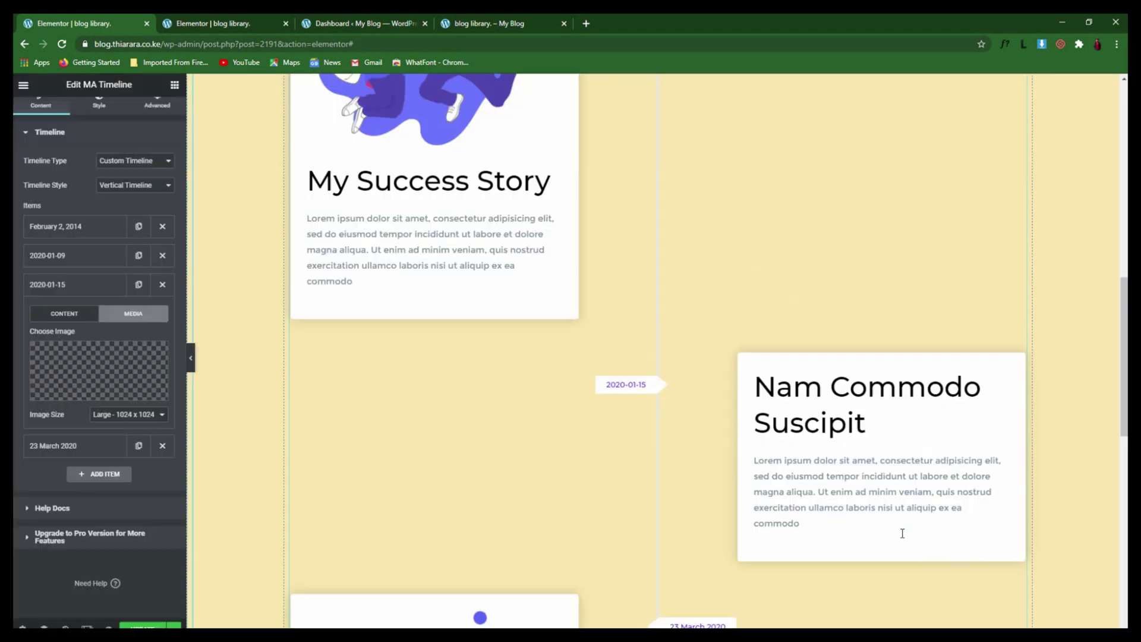
scroll(921, 535, "up", 6)
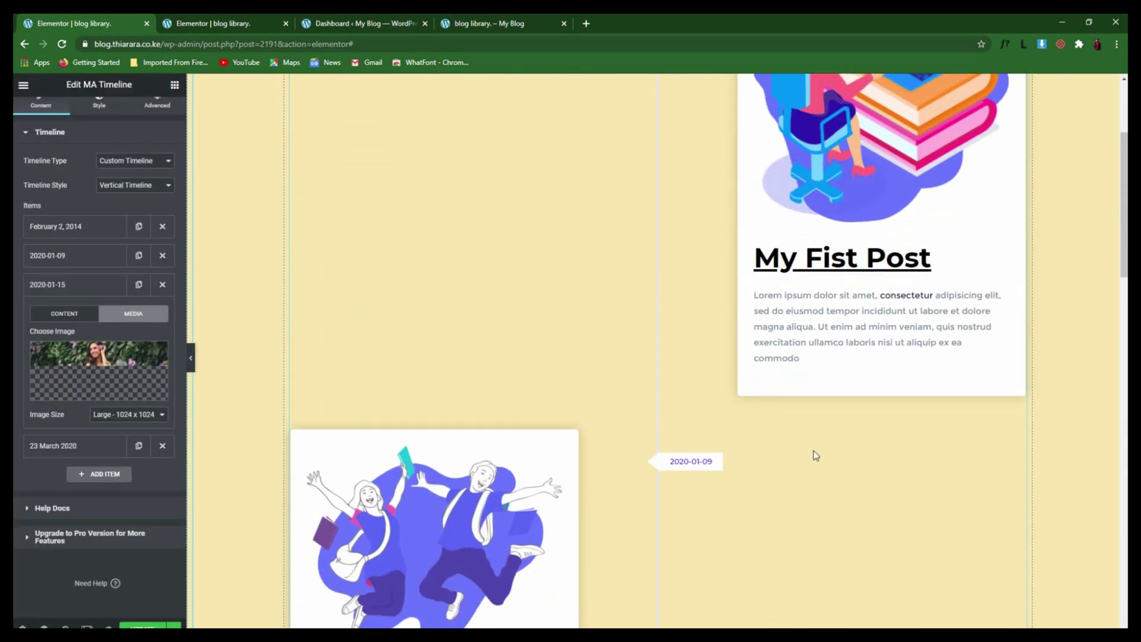
scroll(816, 455, "down", 20)
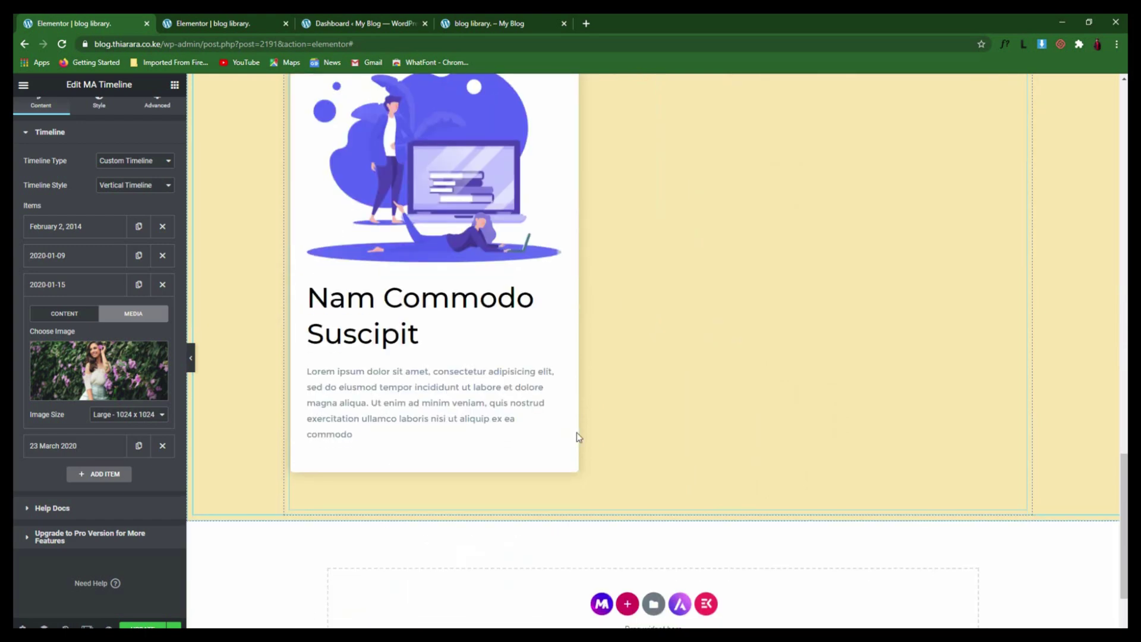
scroll(637, 449, "up", 15)
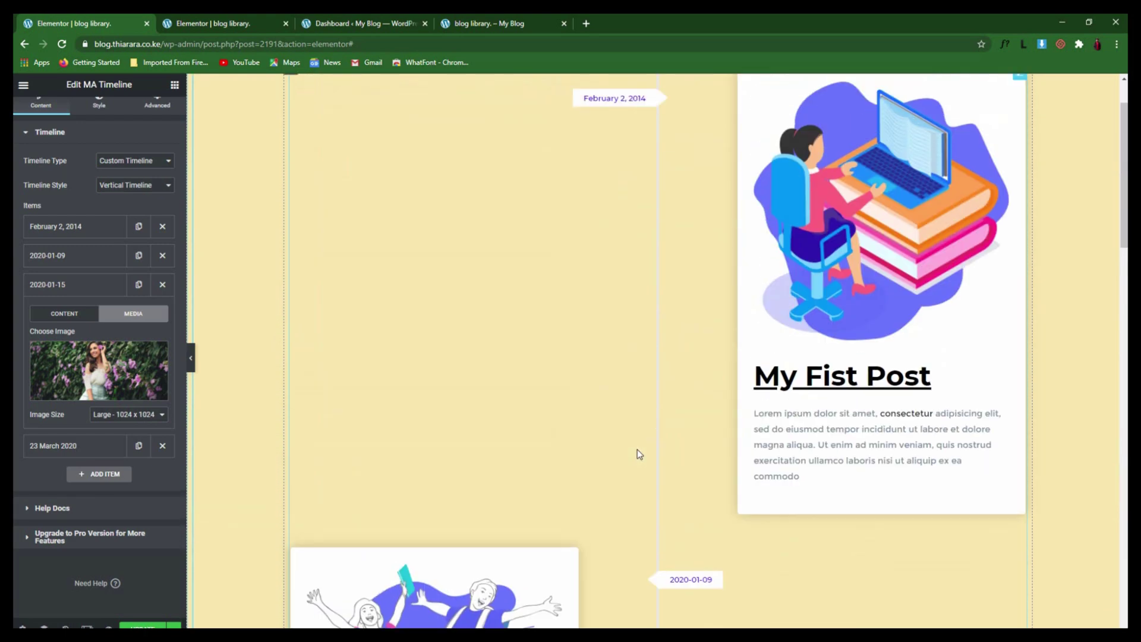
scroll(637, 453, "up", 2)
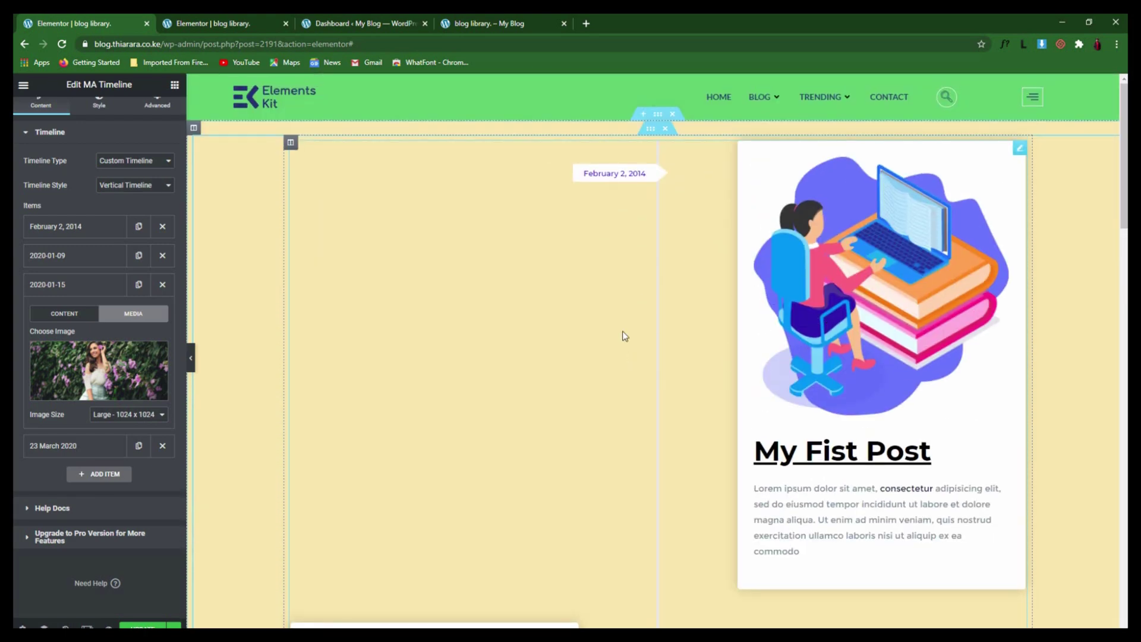
scroll(101, 131, "up", 1)
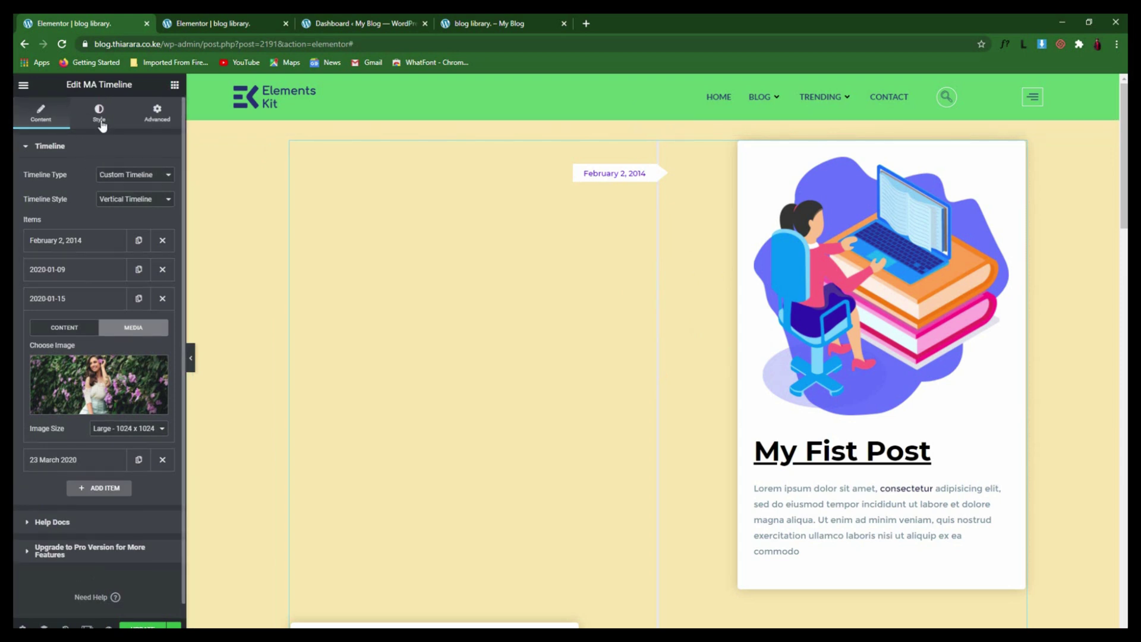
In the Images style, center the card images with spacing 10 and border radius 50
left_click(99, 114)
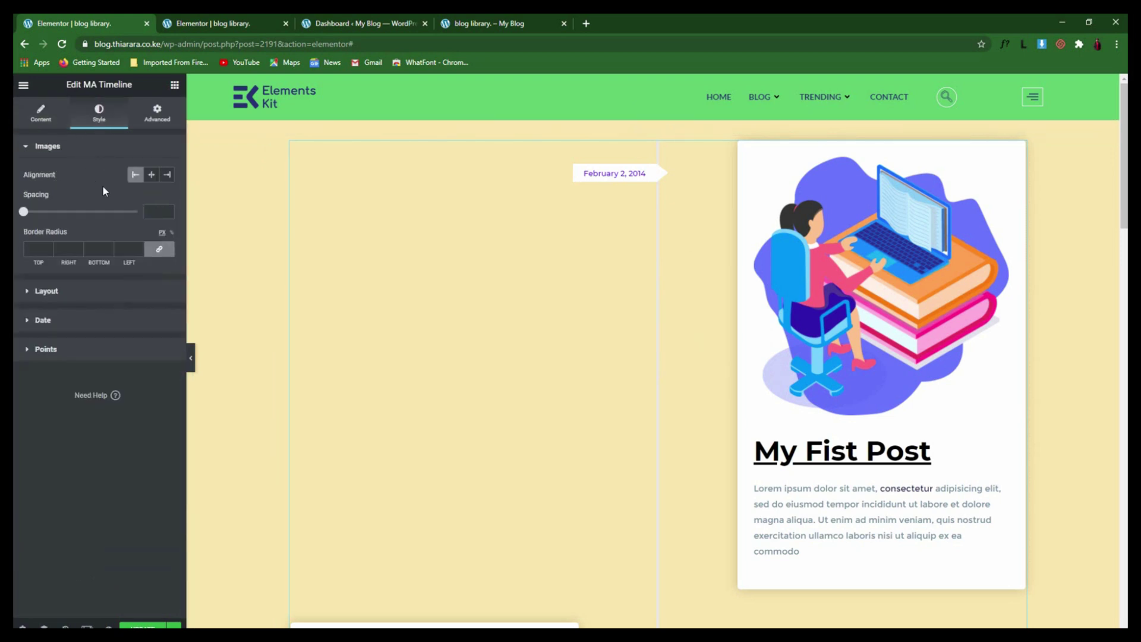
left_click(152, 175)
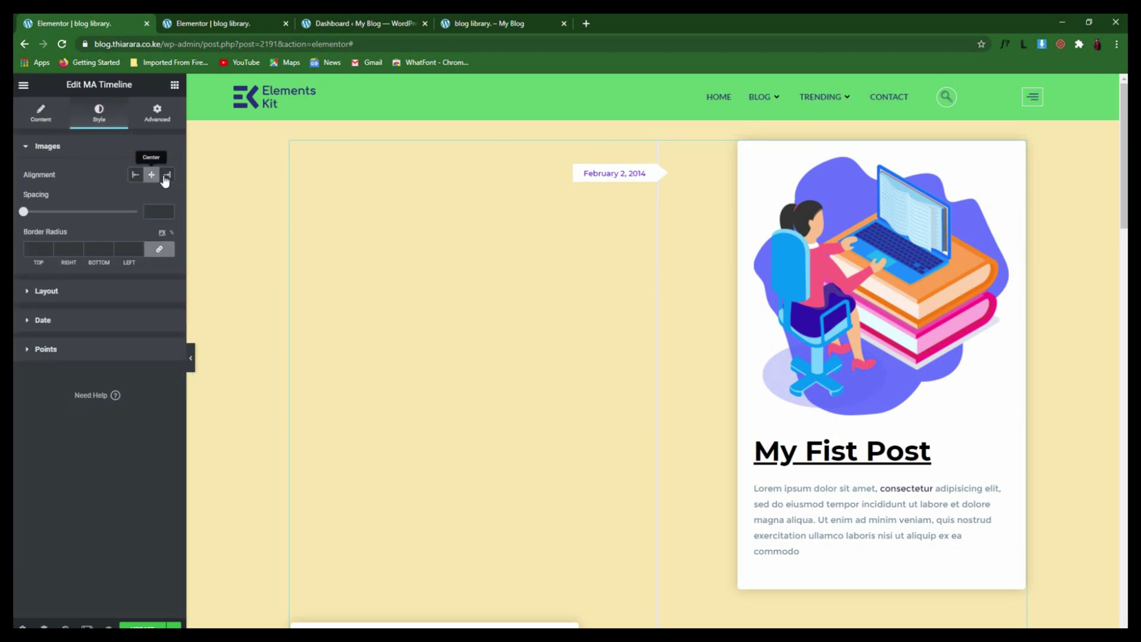
left_click(166, 176)
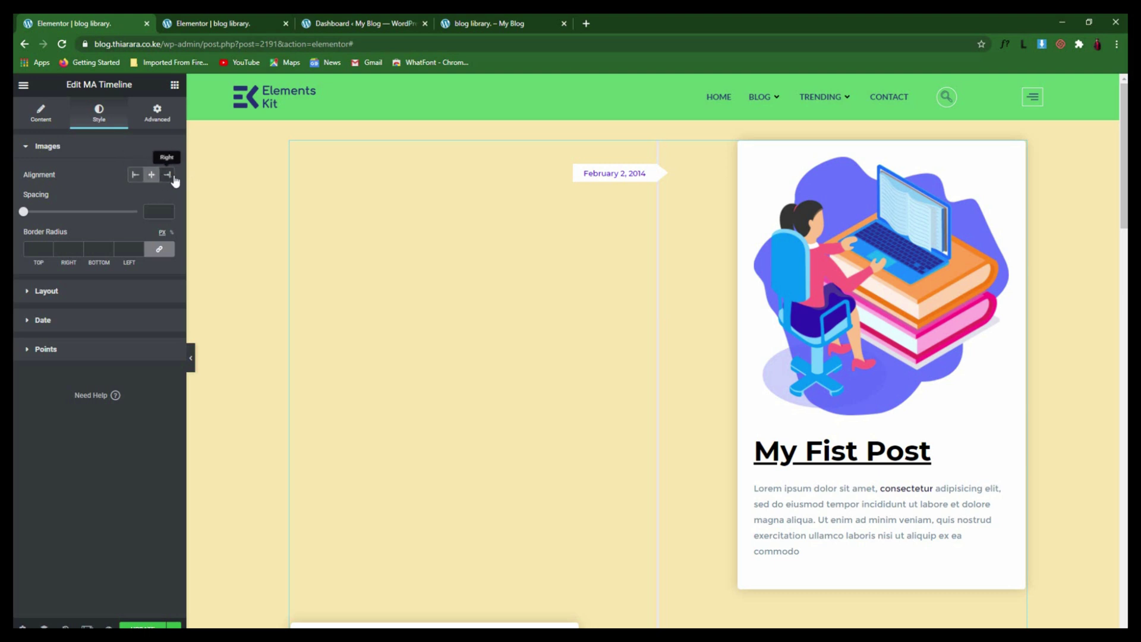
left_click(150, 177)
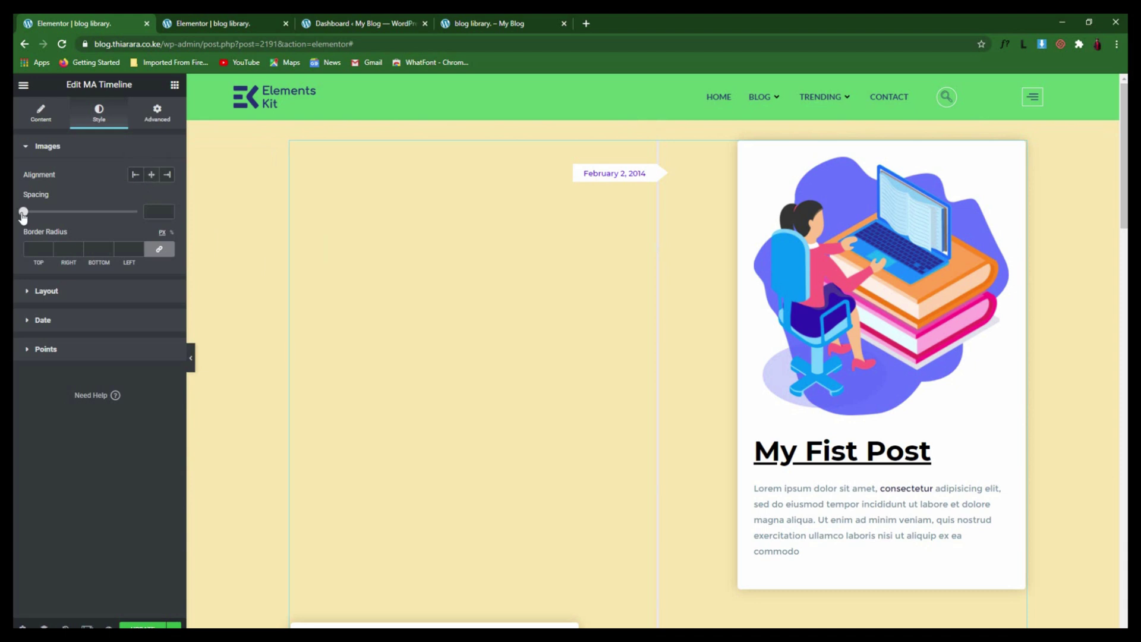
left_click_drag(23, 212, 58, 213)
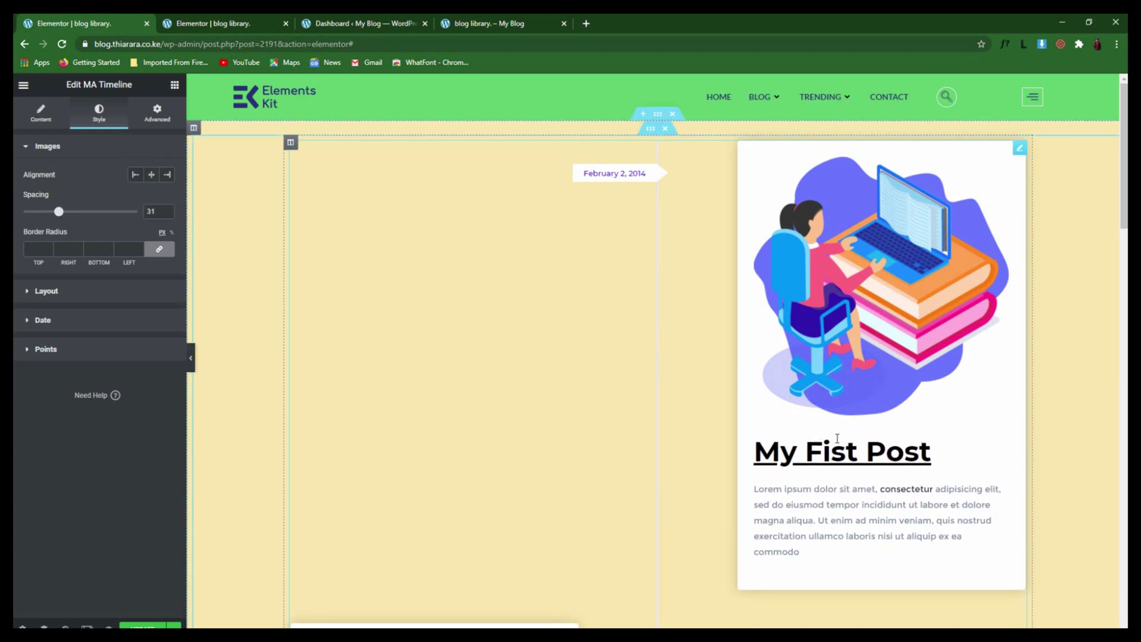
left_click_drag(65, 219, 35, 217)
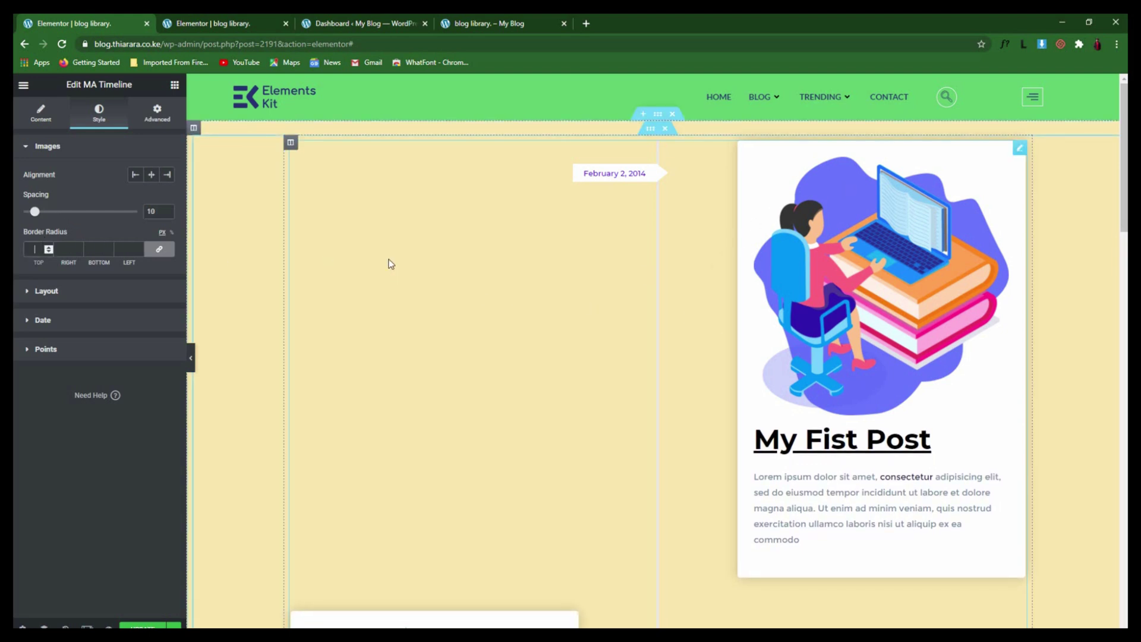
scroll(508, 258, "down", 12)
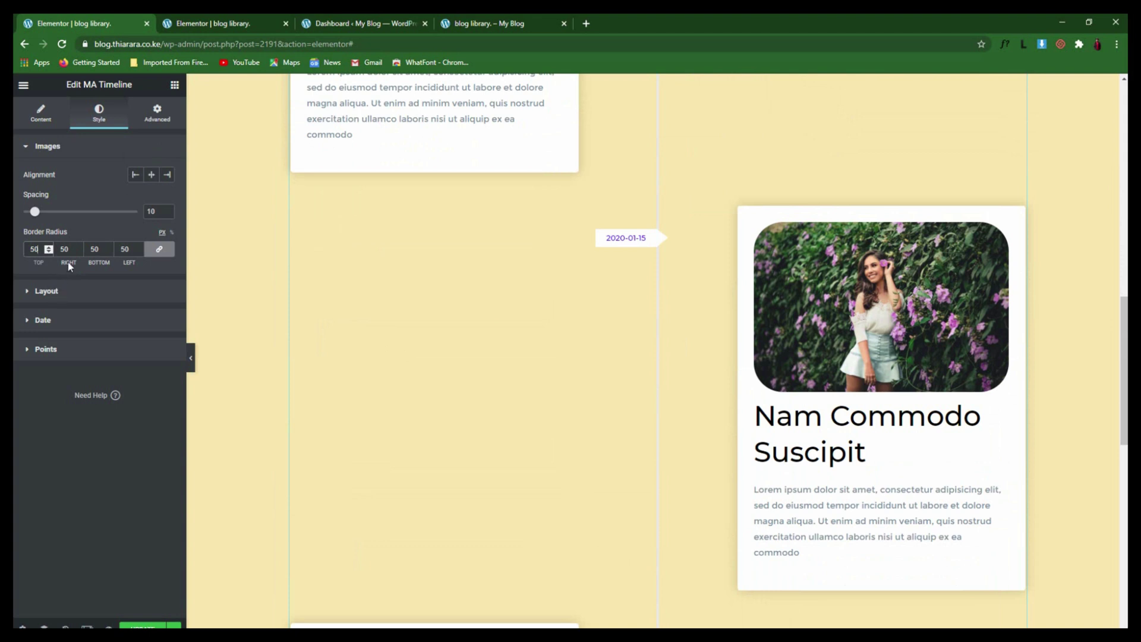
left_click(63, 293)
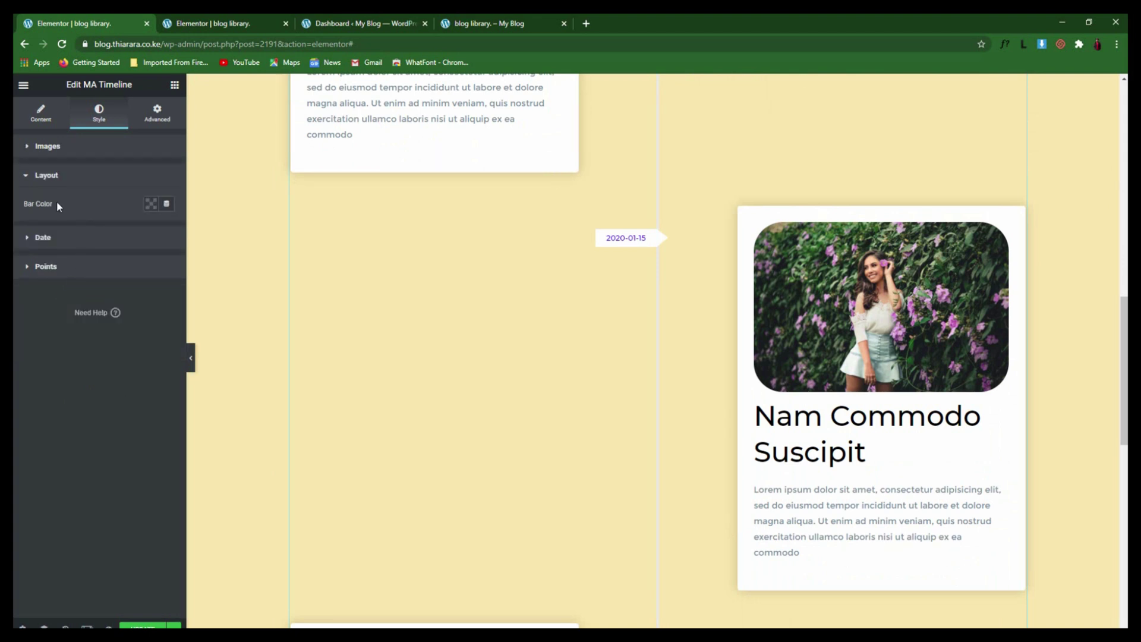
Color the timeline's centre bar green
left_click(151, 205)
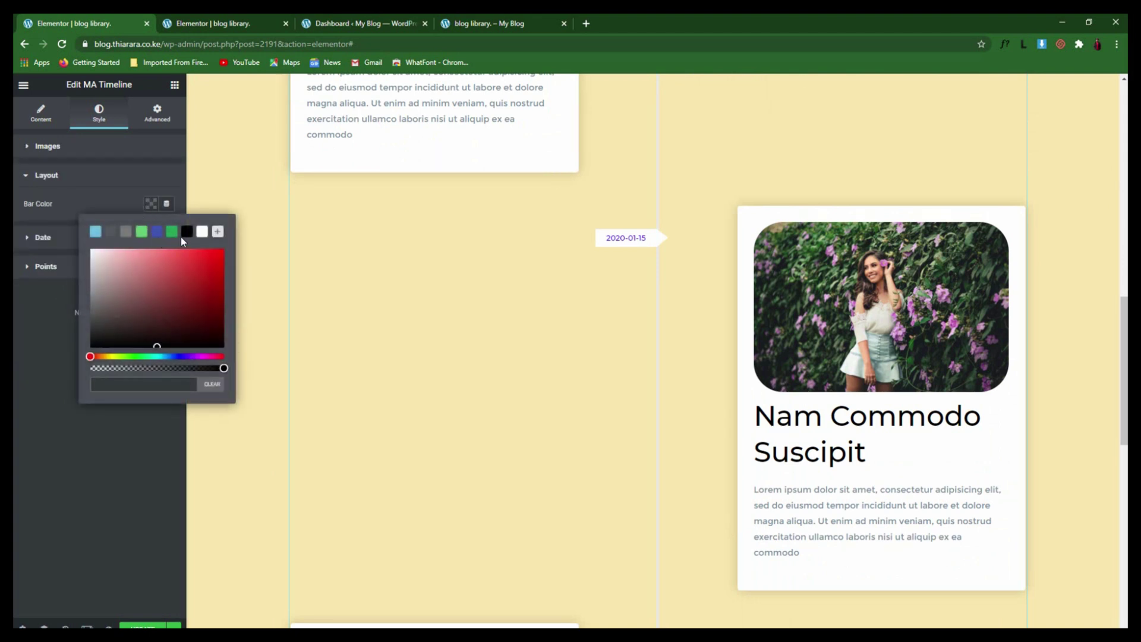
left_click_drag(127, 356, 191, 278)
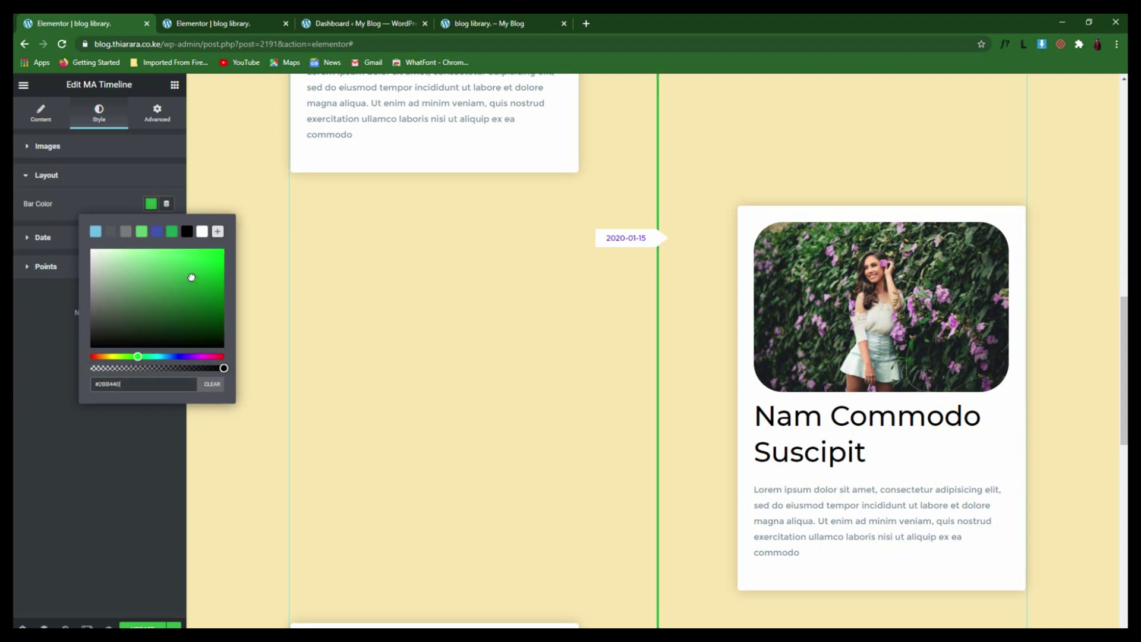
left_click(33, 329)
Give the date labels a black background and white text
left_click(127, 239)
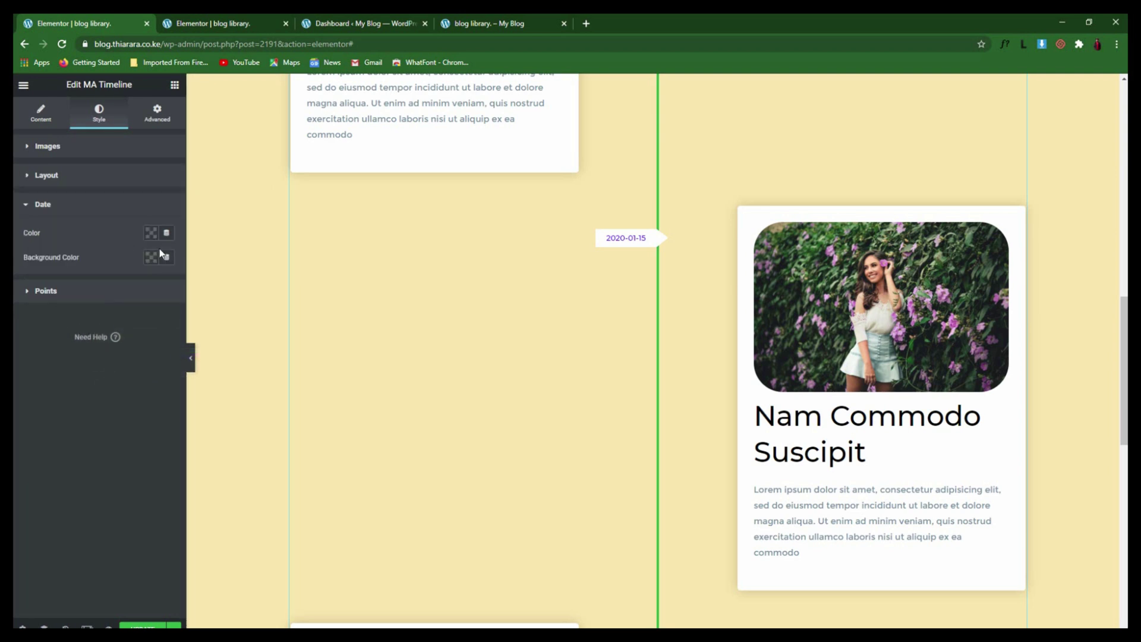
left_click(152, 237)
left_click_drag(181, 319, 217, 292)
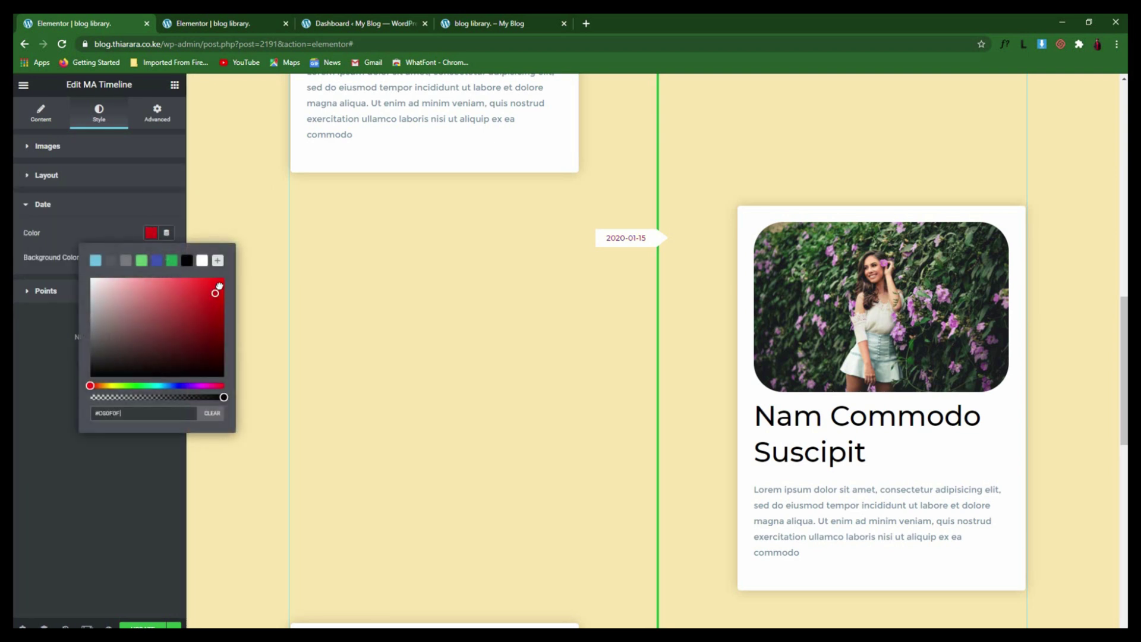
left_click(57, 384)
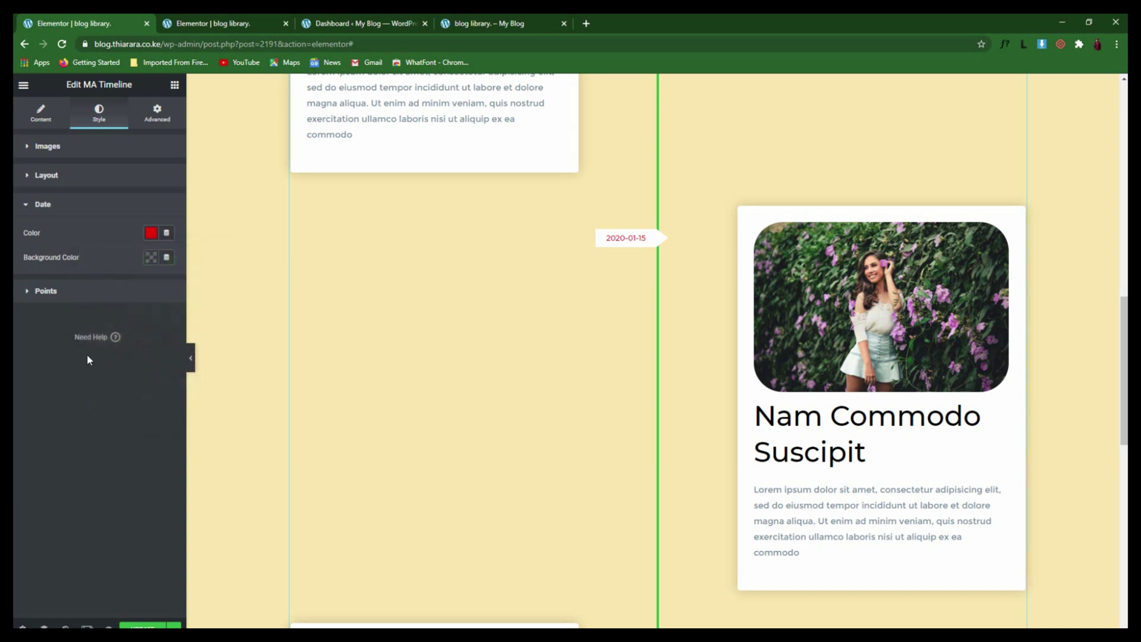
left_click(150, 259)
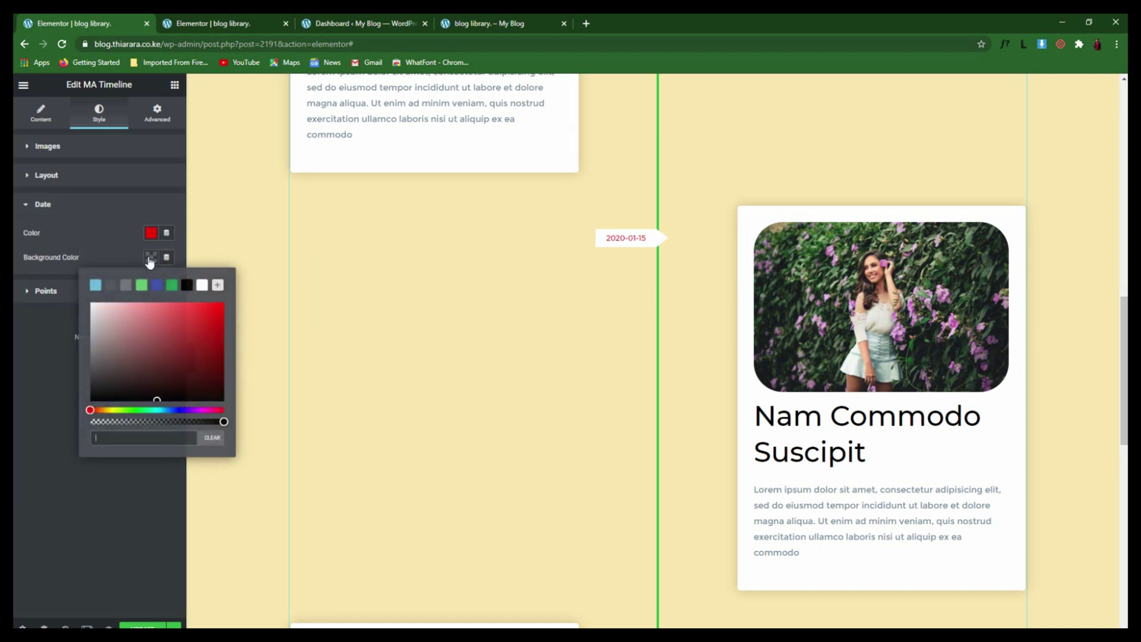
left_click(187, 285)
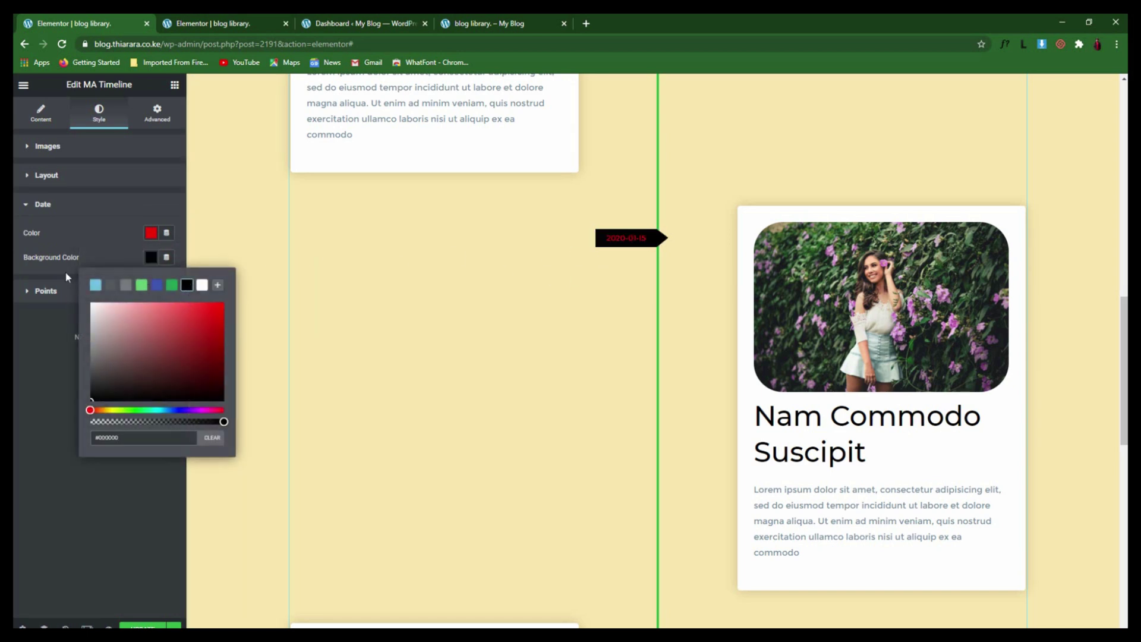
left_click(159, 234)
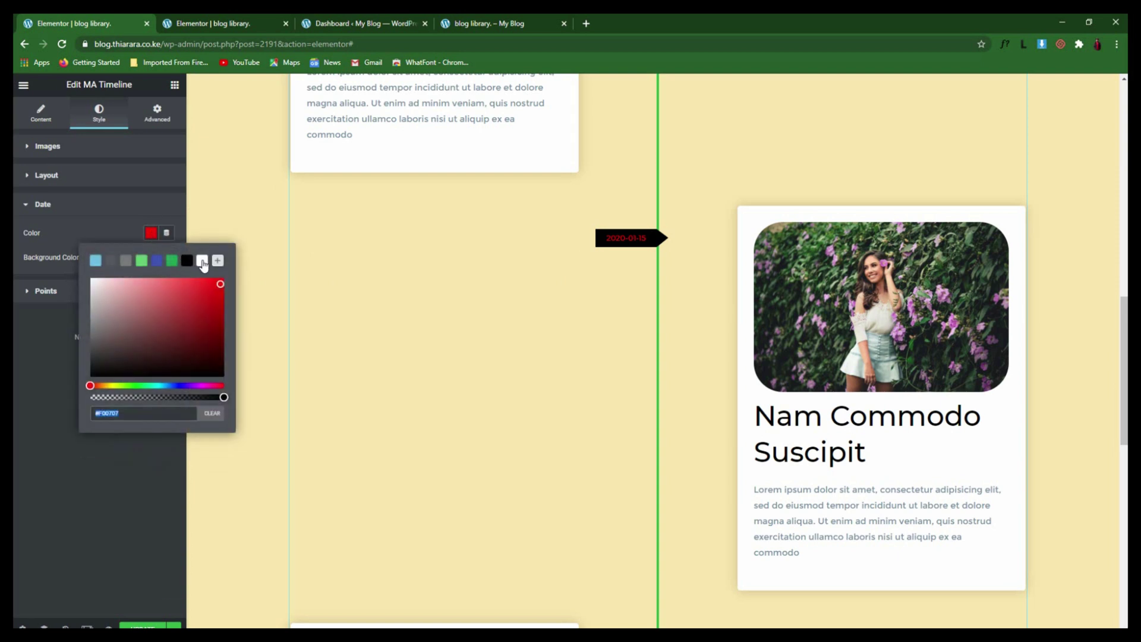
left_click(203, 262)
left_click(134, 208)
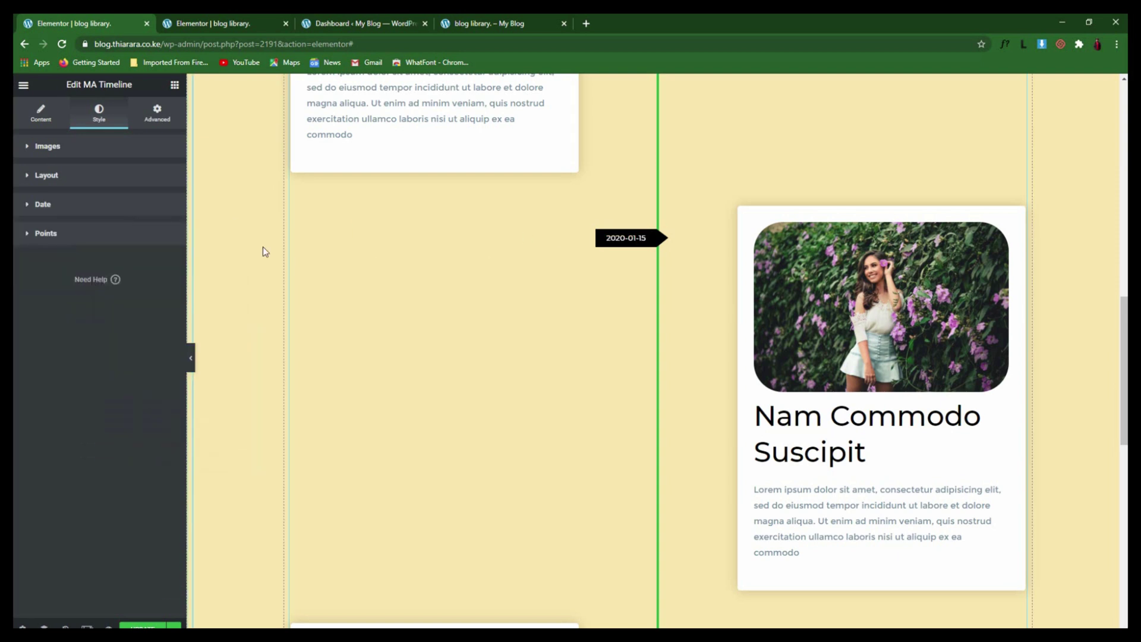
Check the Points and Advanced settings, scroll the preview, and return to the Content item list
left_click(26, 232)
left_click(109, 226)
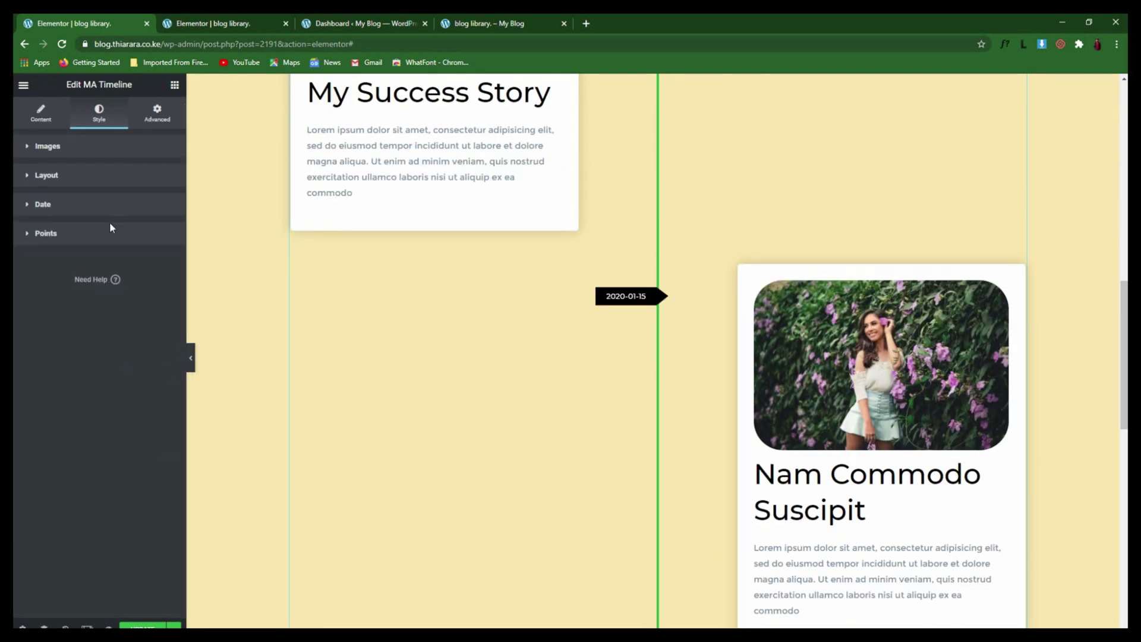
scroll(735, 265, "down", 7)
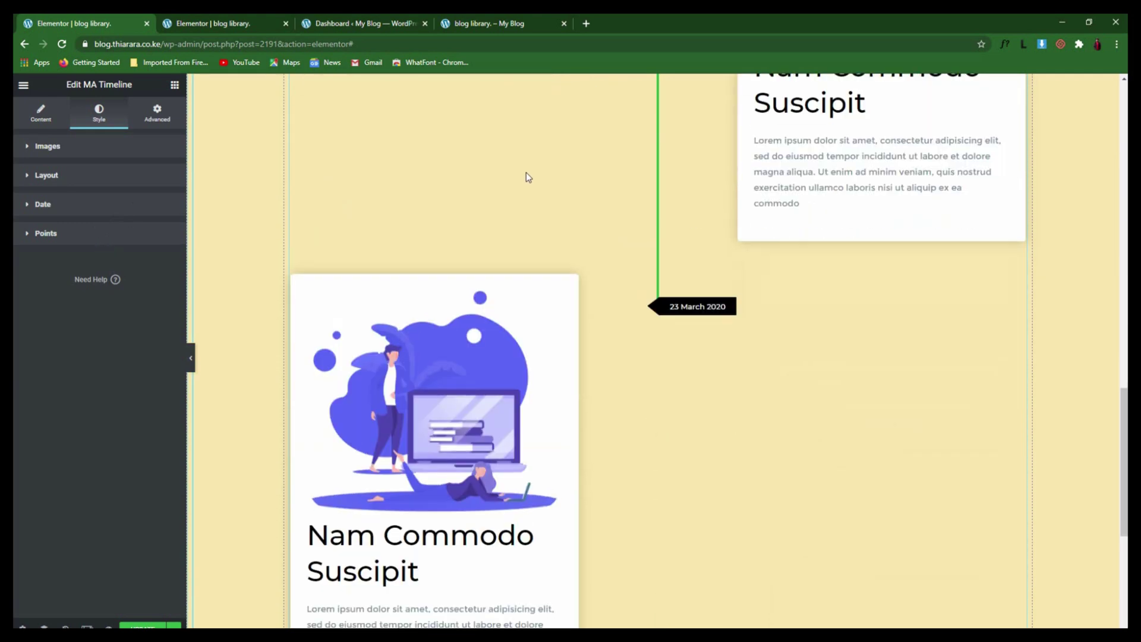
scroll(641, 222, "down", 3)
scroll(668, 239, "up", 5)
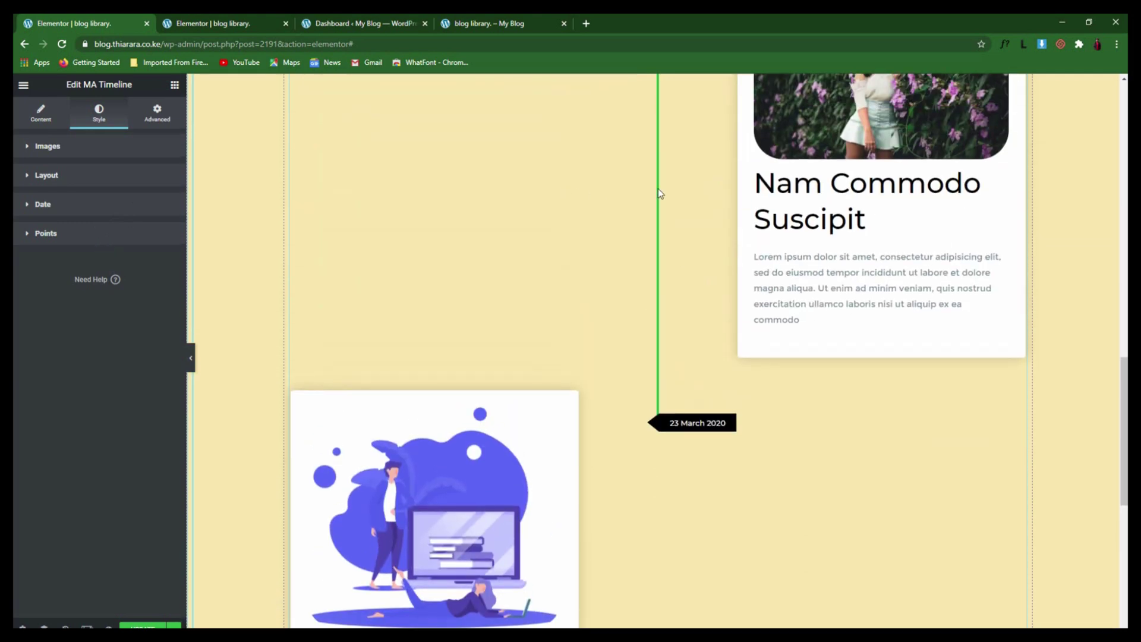
scroll(731, 321, "up", 3)
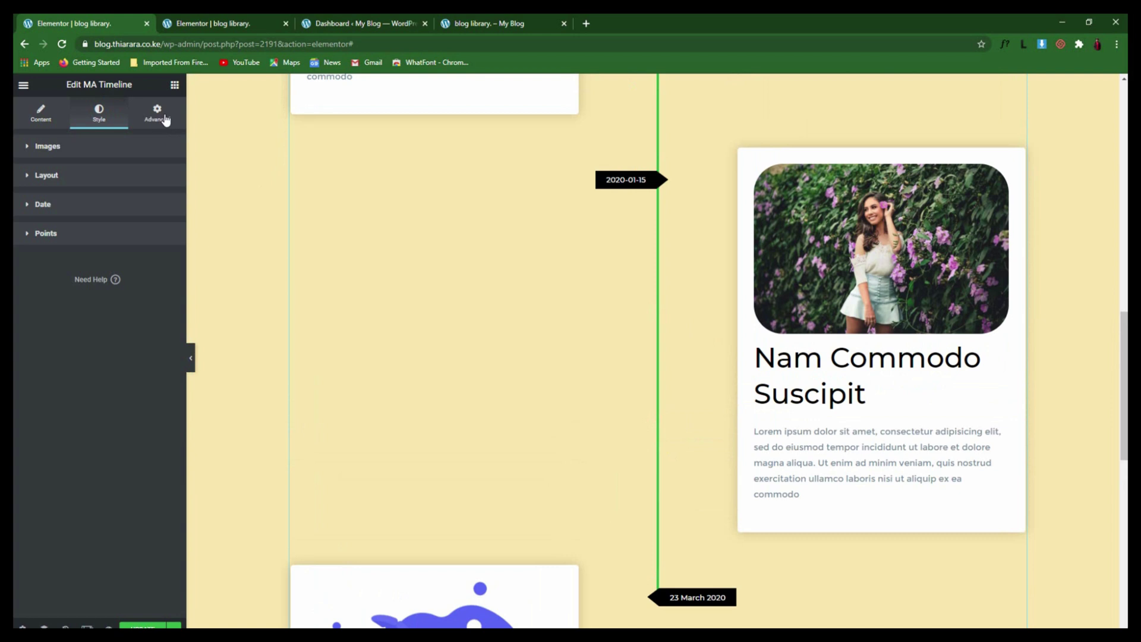
left_click(166, 120)
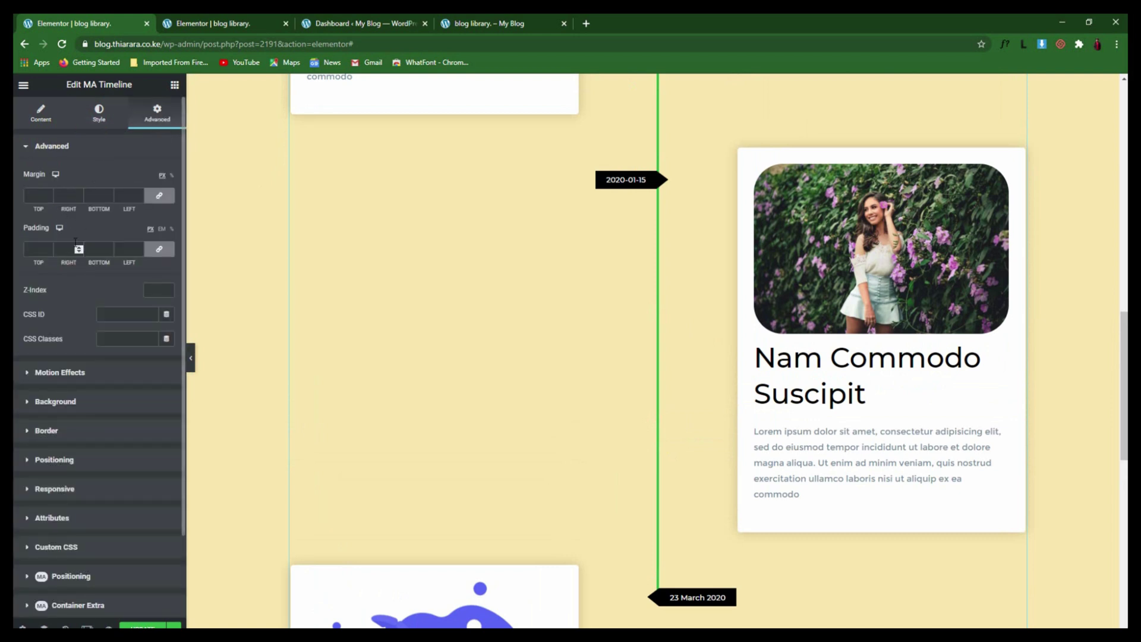
left_click(41, 122)
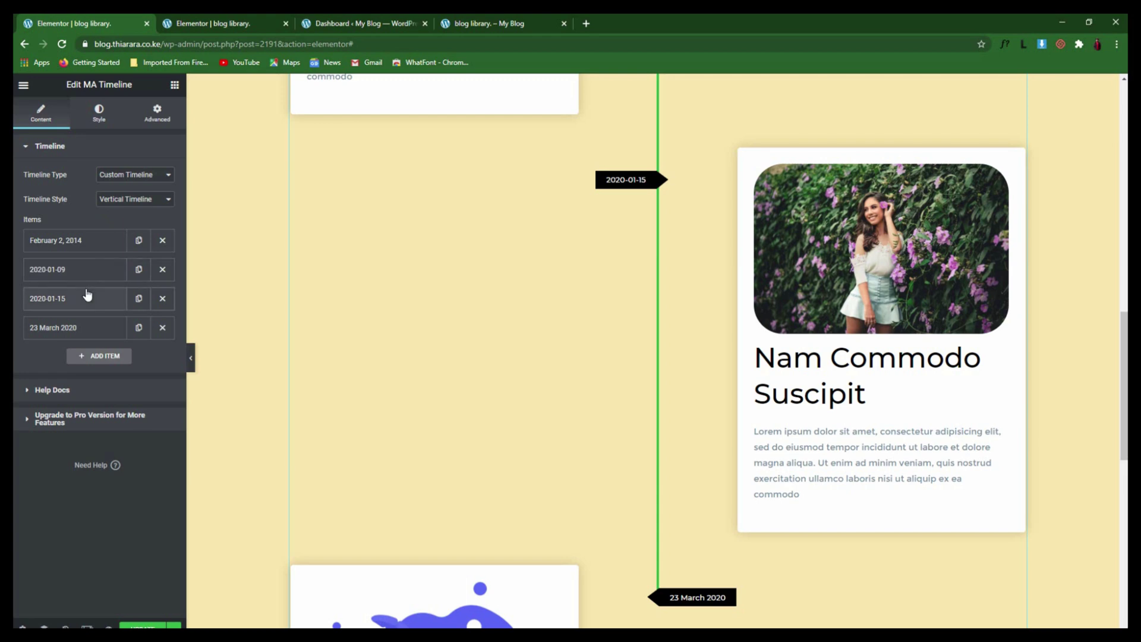
scroll(516, 379, "up", 8)
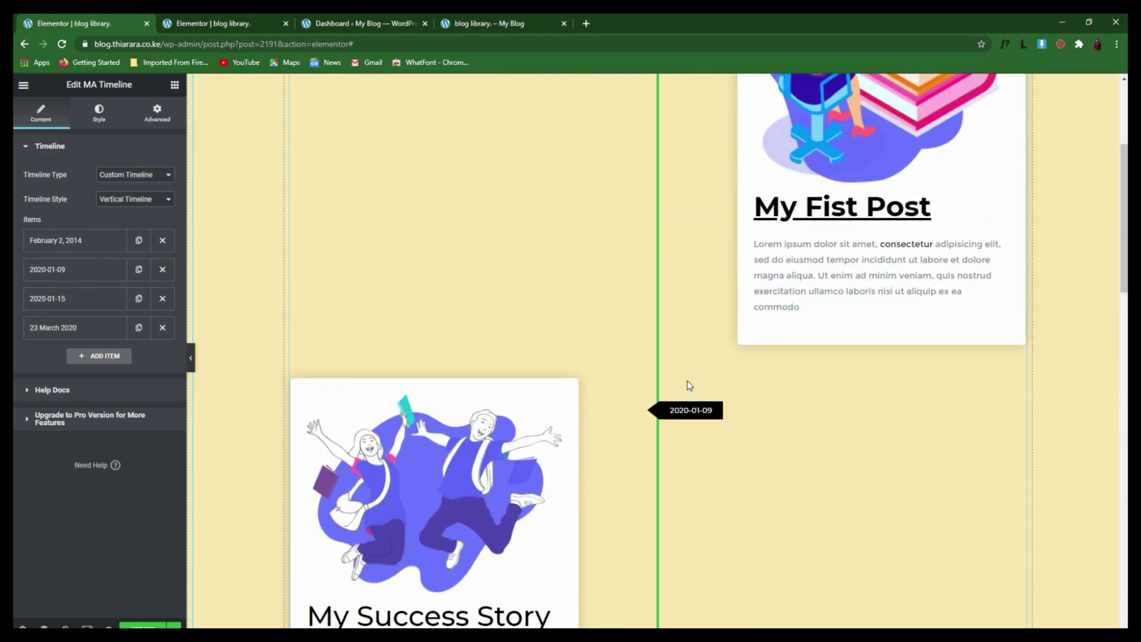
scroll(687, 381, "up", 4)
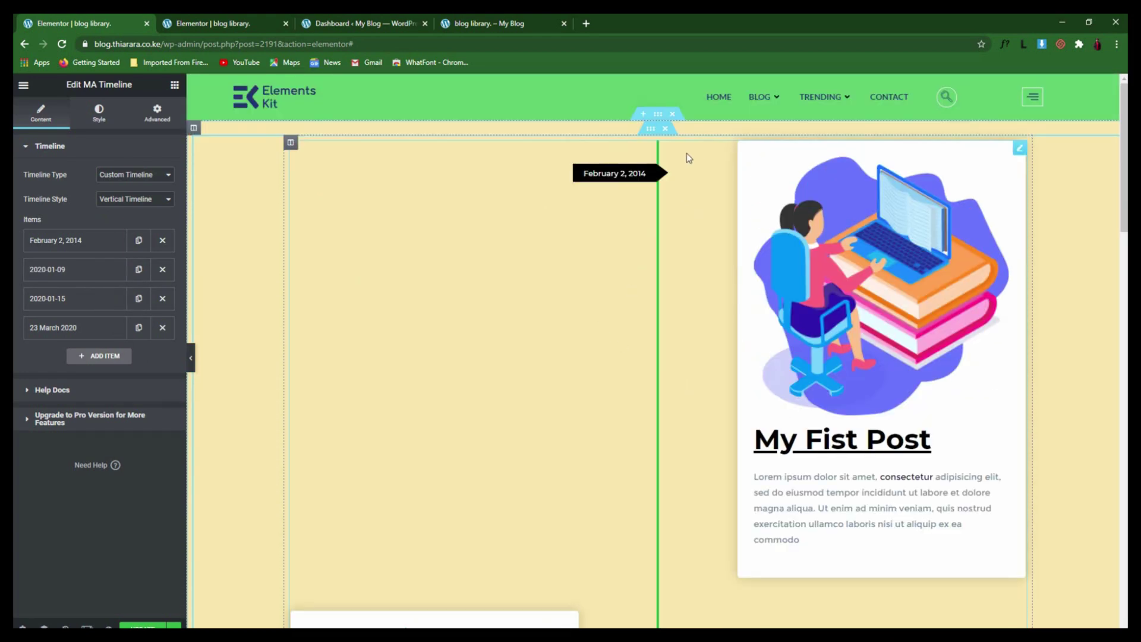
Drop a Heading widget above the timeline, title it 'My timeline', and centre-align it
left_click(174, 85)
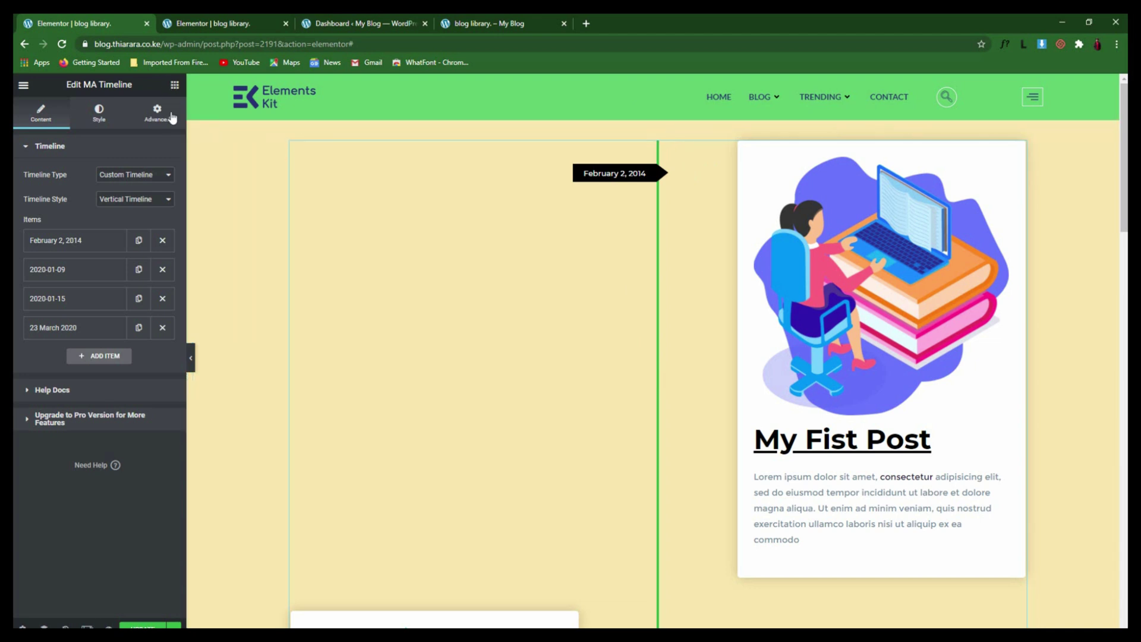
left_click_drag(141, 173, 650, 141)
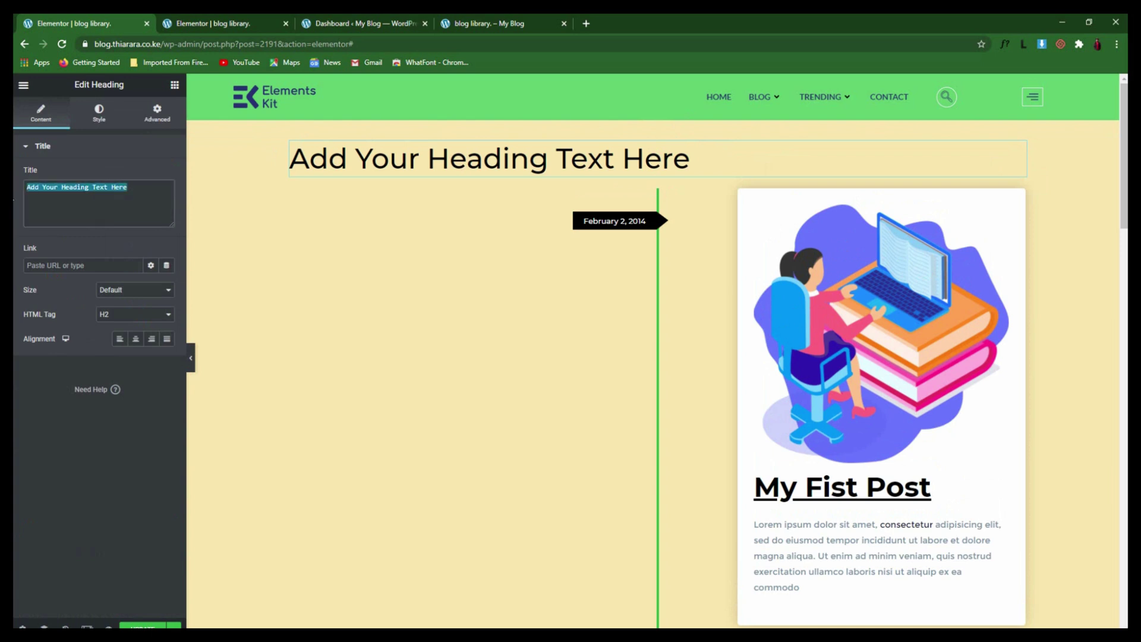
type("My ")
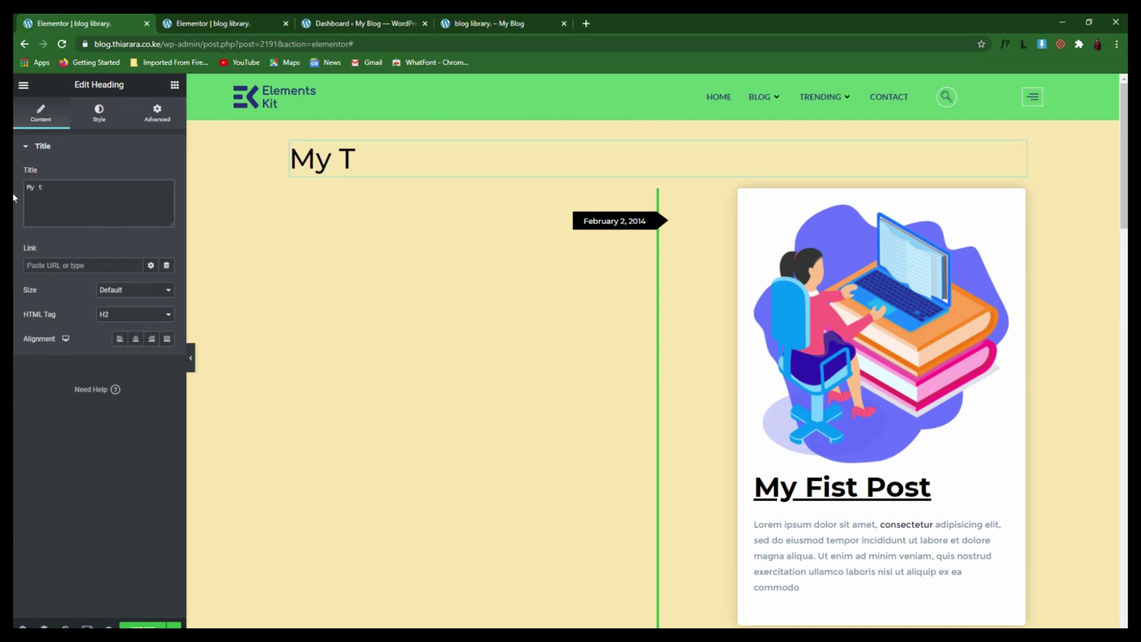
type("timeline")
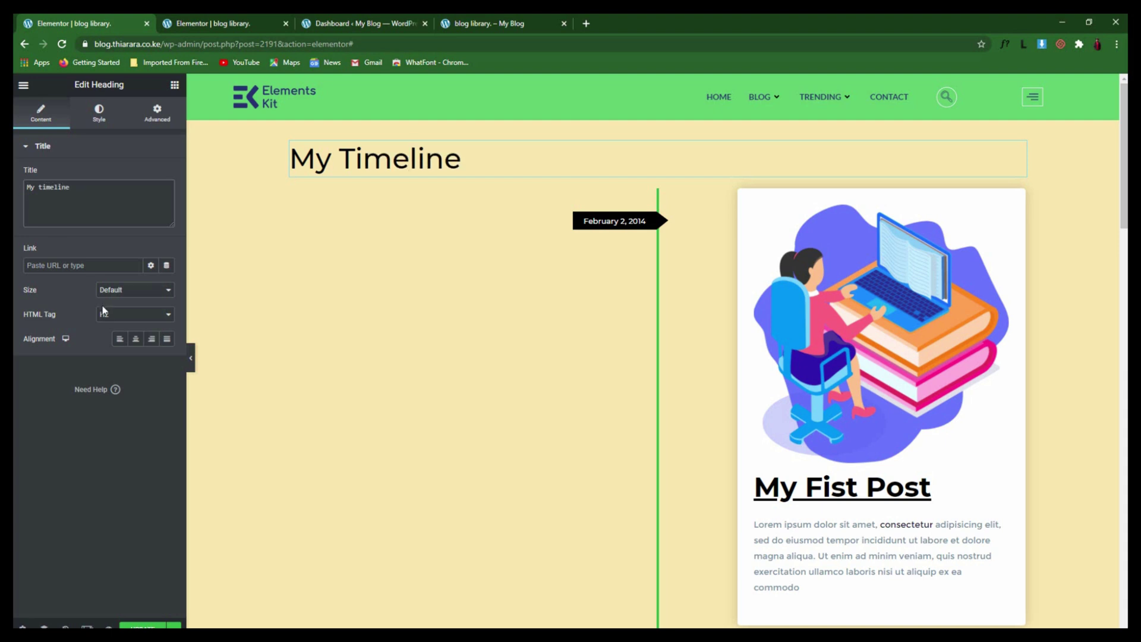
left_click(136, 338)
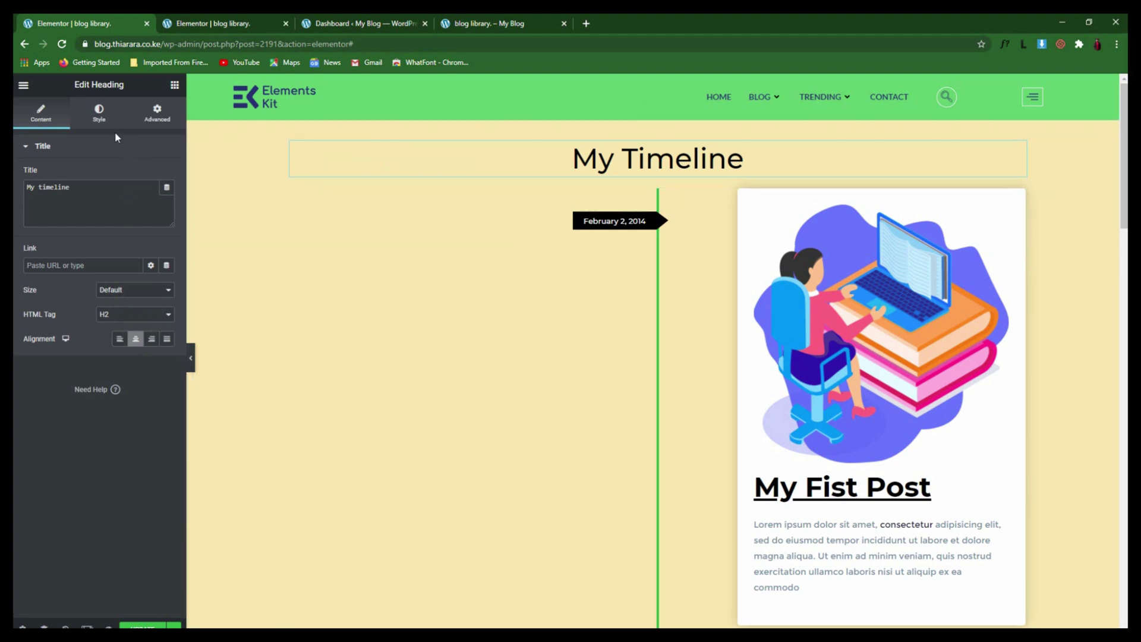
left_click(99, 112)
Set the heading's text colour to black
left_click(152, 151)
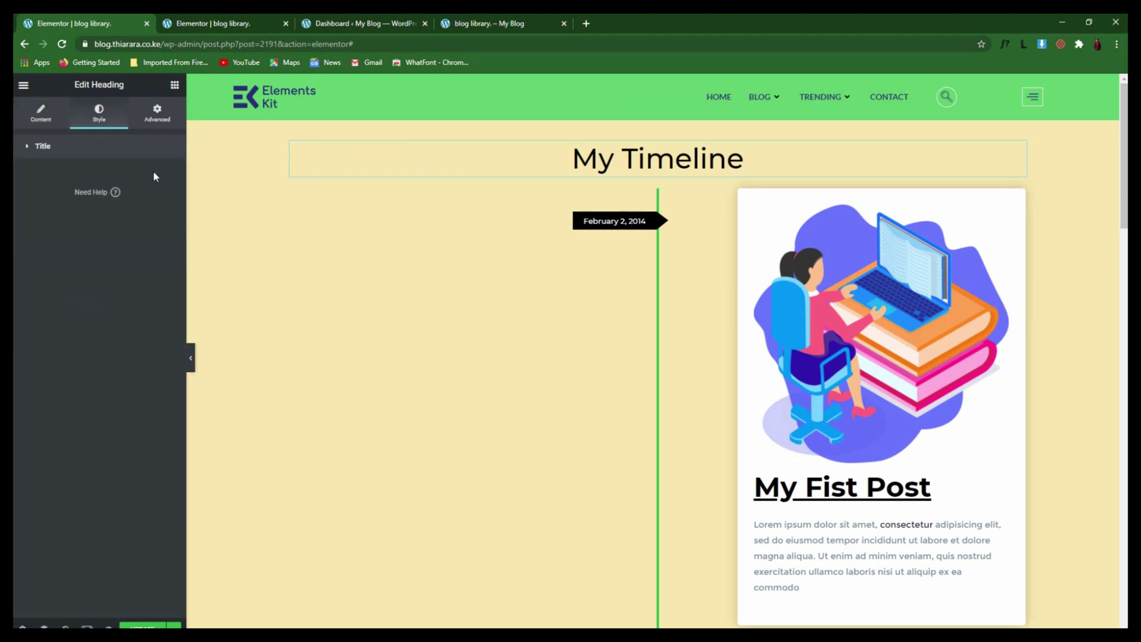
left_click(116, 153)
left_click(151, 174)
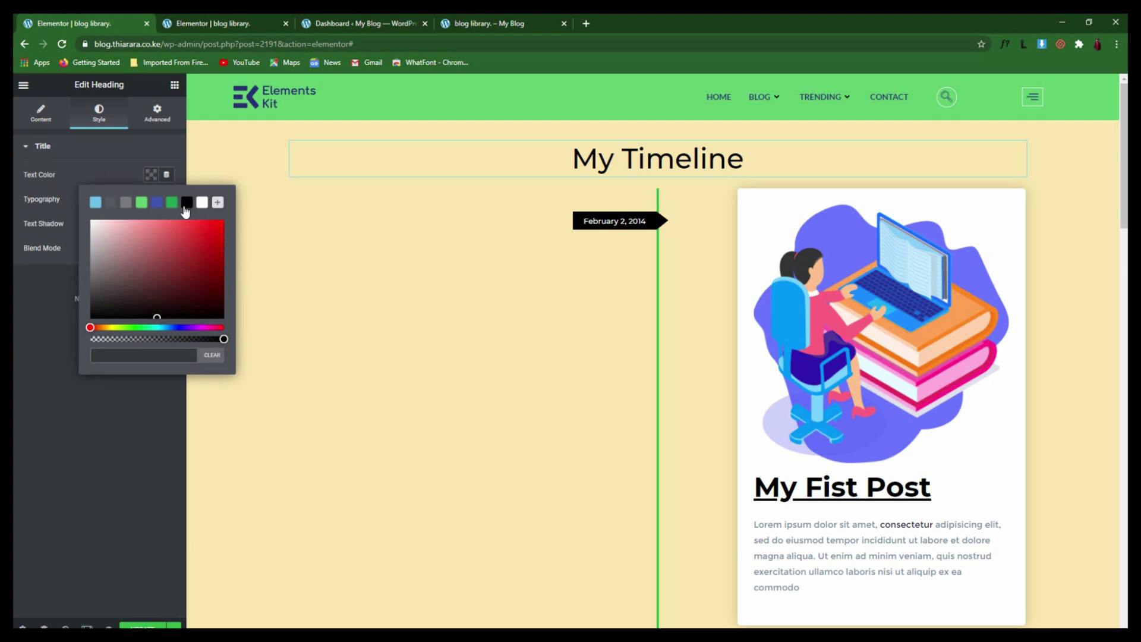
left_click(186, 203)
left_click(103, 170)
Give the heading typography size 45, weight 900 and a normal font style
left_click(166, 202)
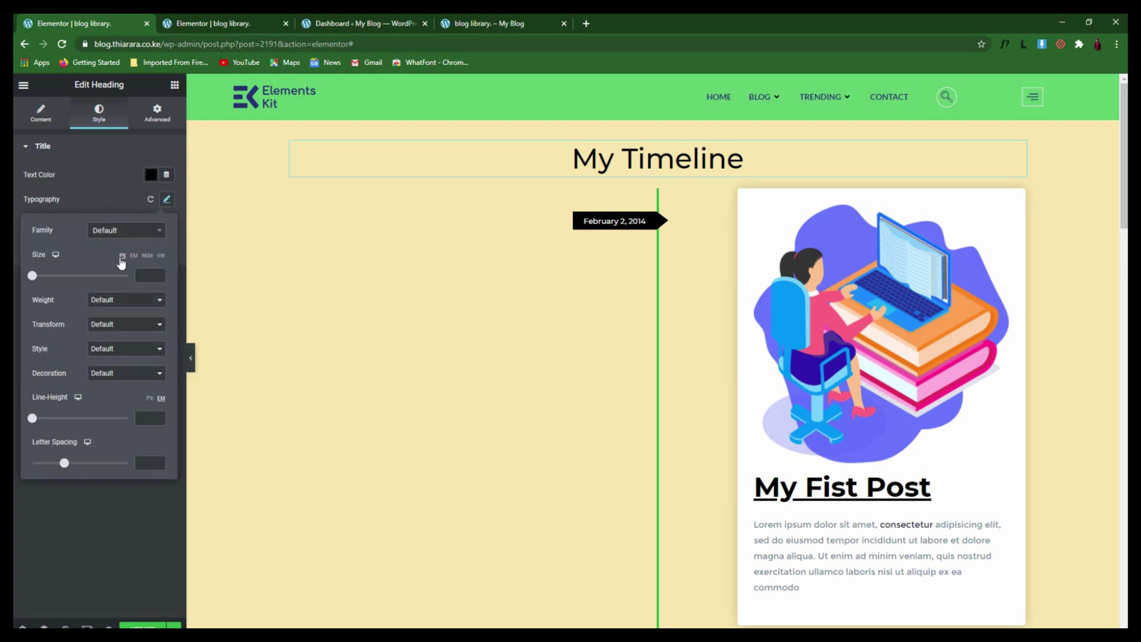
left_click_drag(33, 276, 53, 276)
left_click(115, 303)
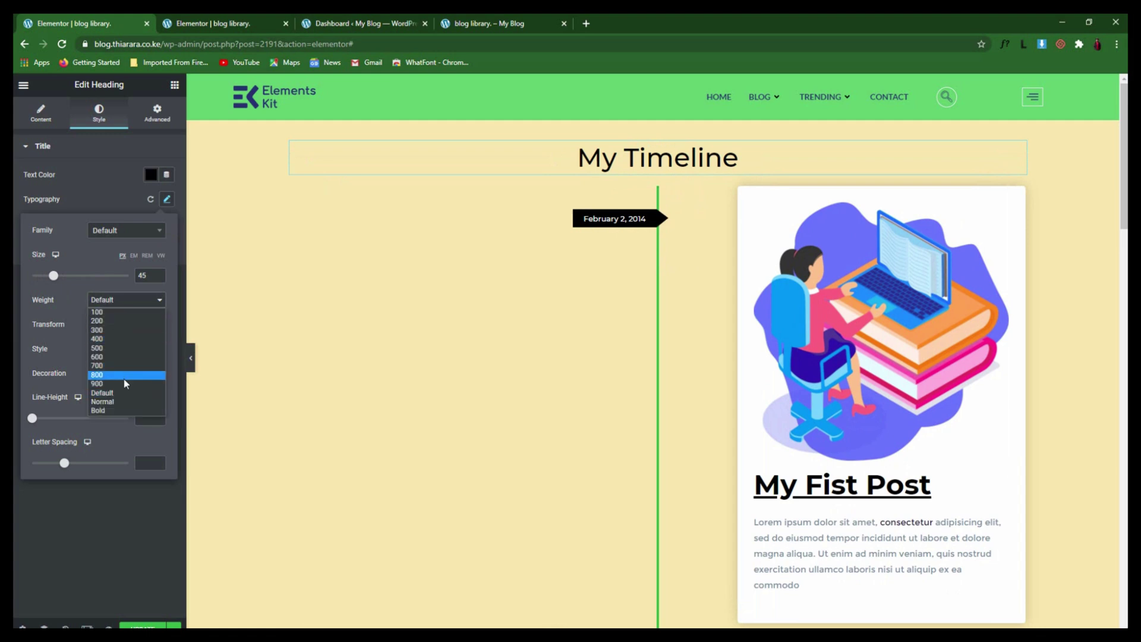
left_click(123, 384)
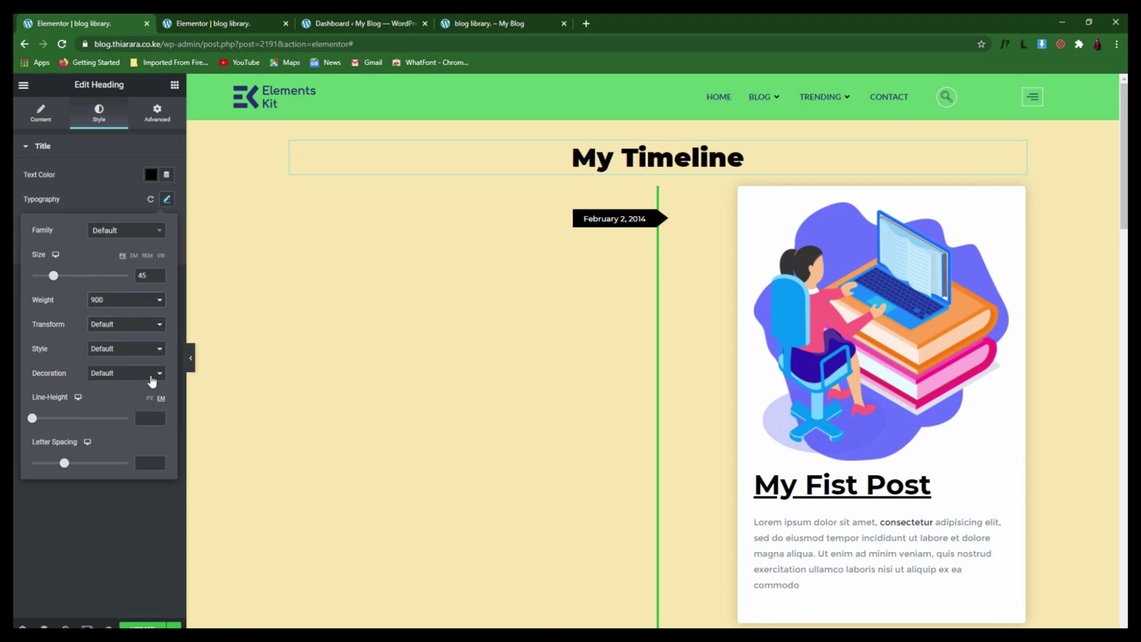
left_click(125, 349)
left_click(121, 365)
Make the heading Capitalize and underlined, with 1.2 line height and 4.2 letter spacing
left_click(132, 326)
left_click(123, 364)
left_click(125, 374)
left_click(121, 395)
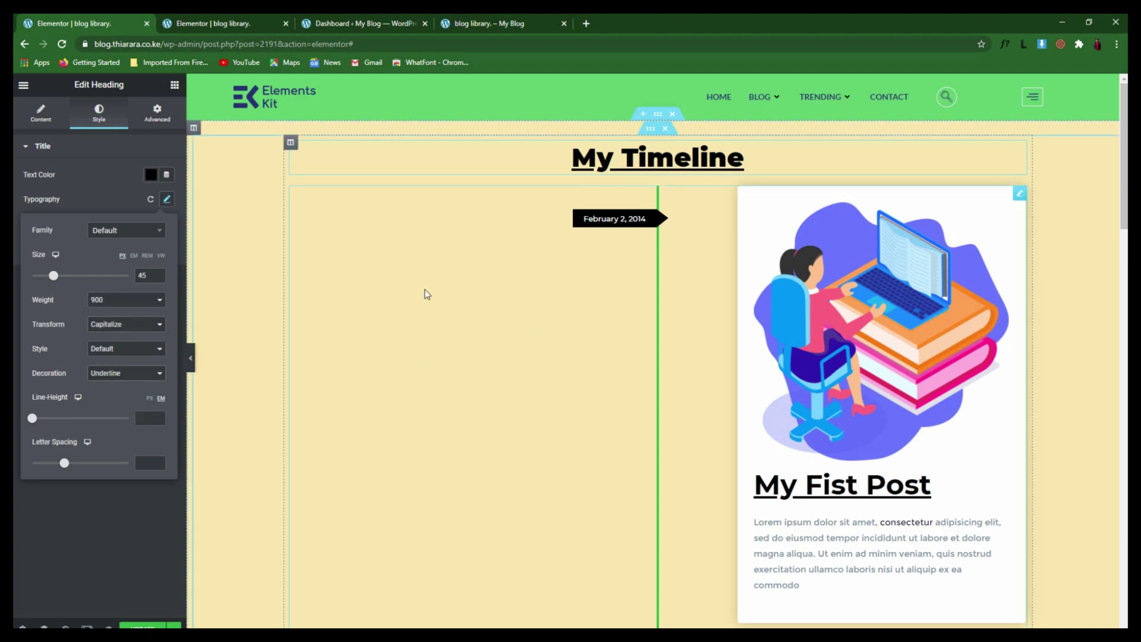
left_click_drag(34, 421, 47, 424)
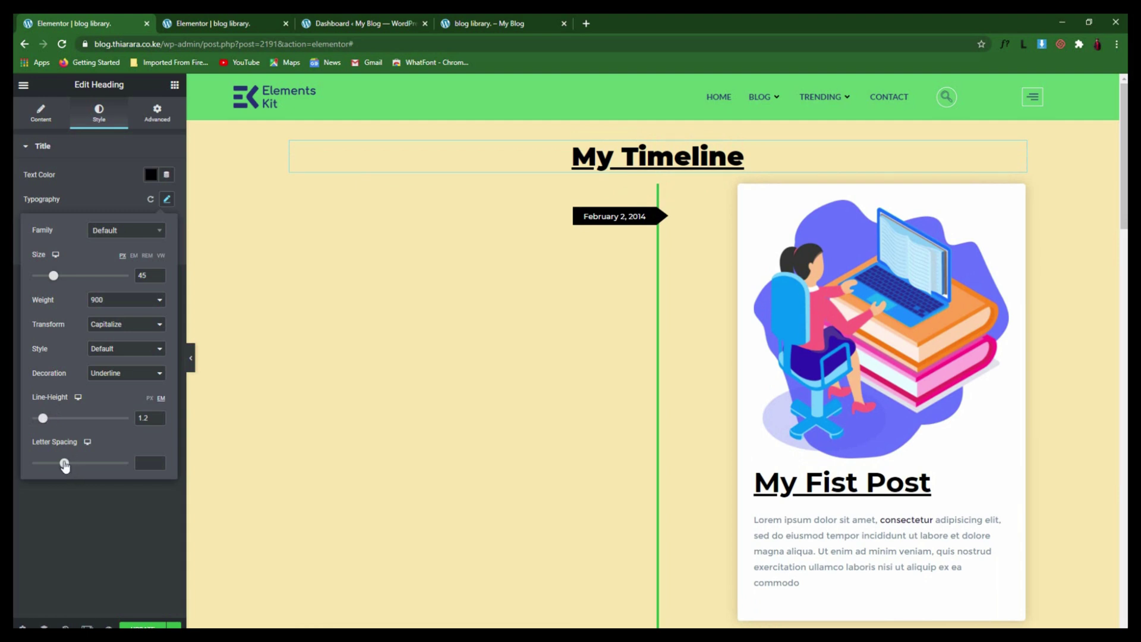
left_click_drag(65, 465, 91, 467)
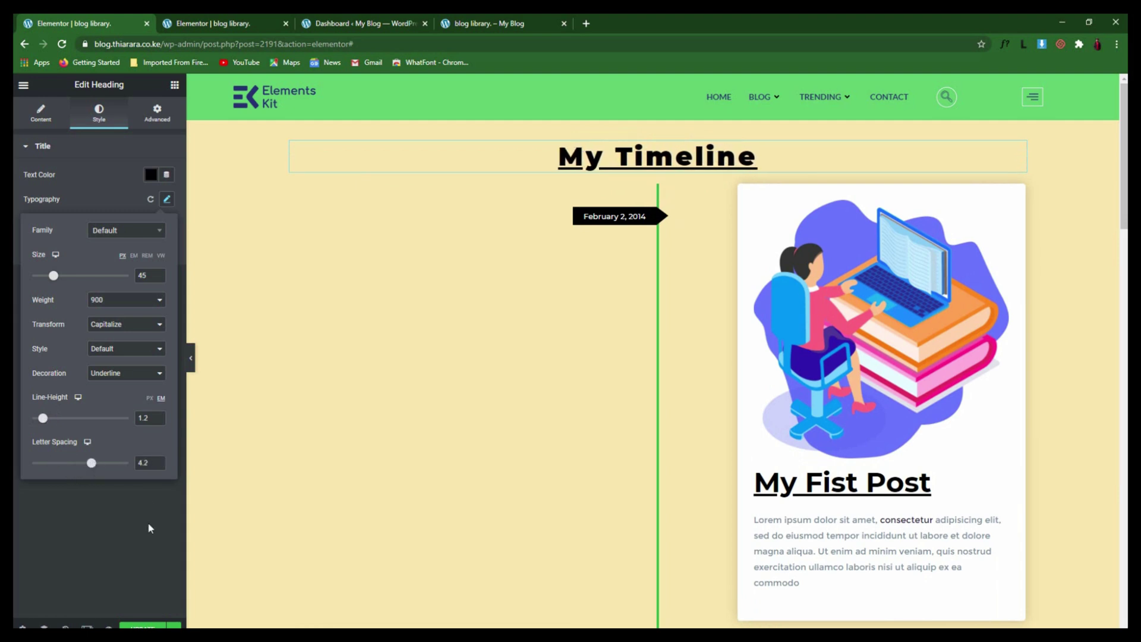
left_click(138, 591)
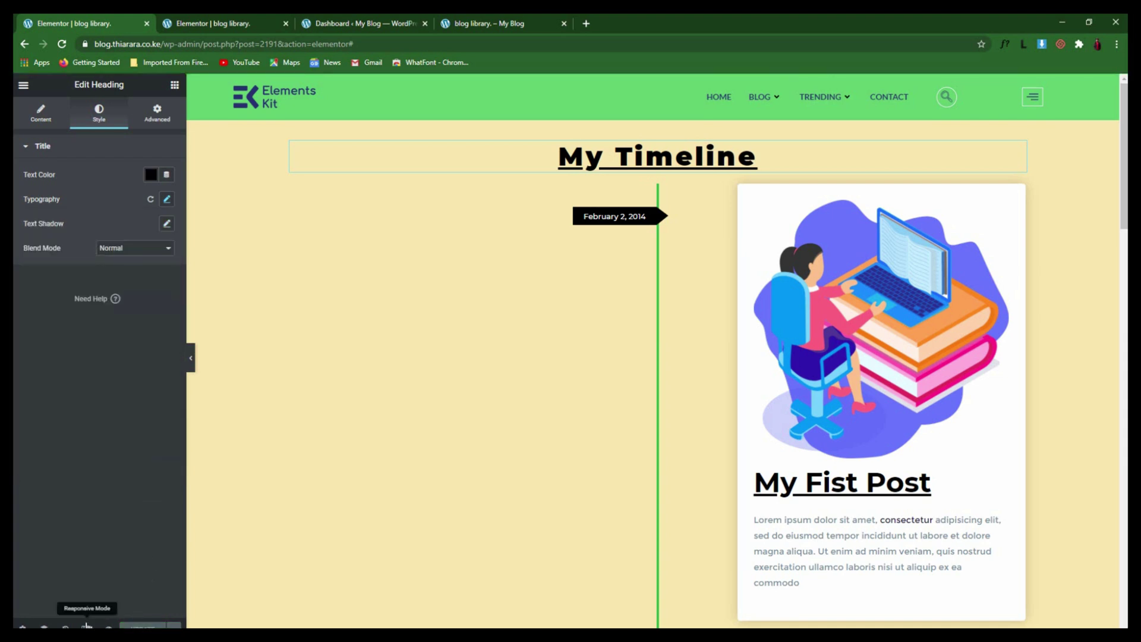
Preview the timeline page at tablet width, then at mobile width
left_click(88, 621)
left_click(86, 302)
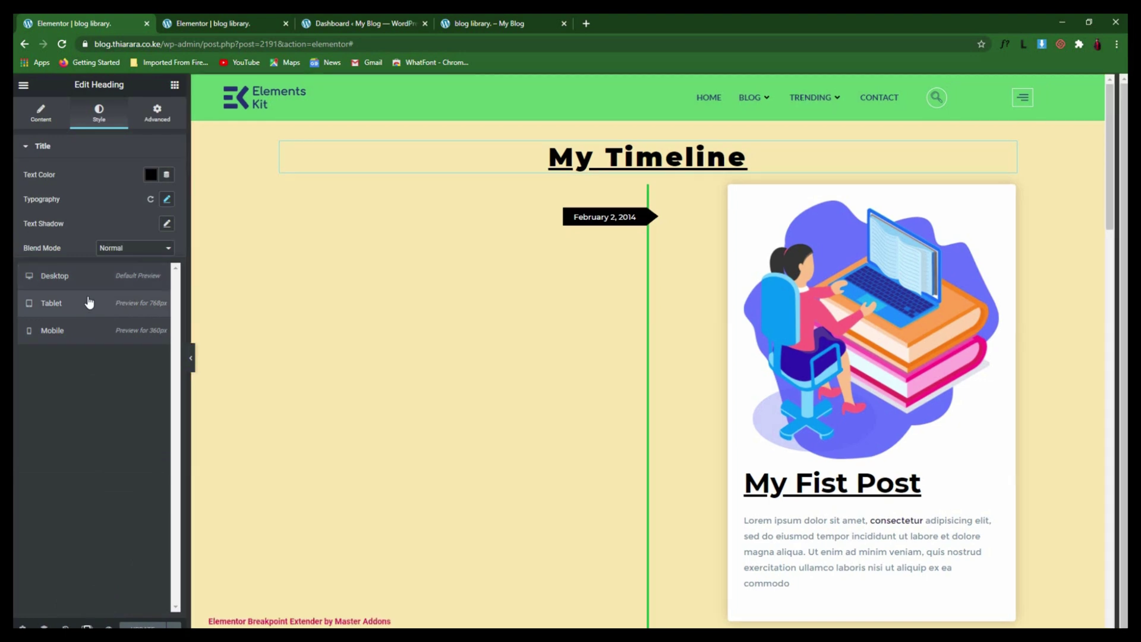
scroll(737, 357, "down", 15)
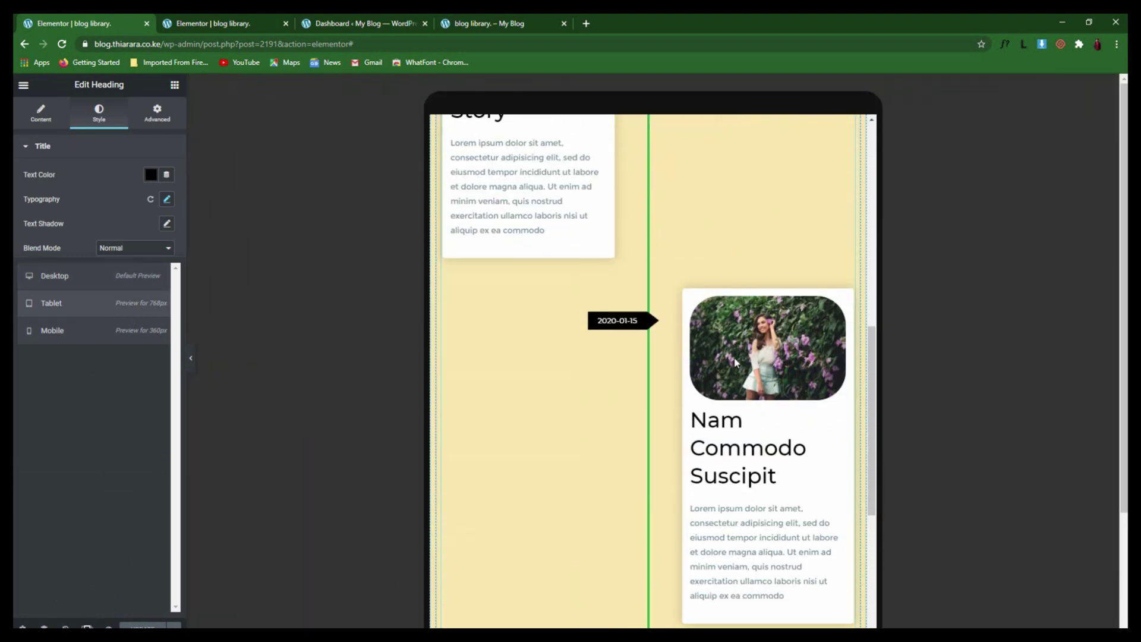
scroll(720, 369, "down", 3)
left_click(131, 336)
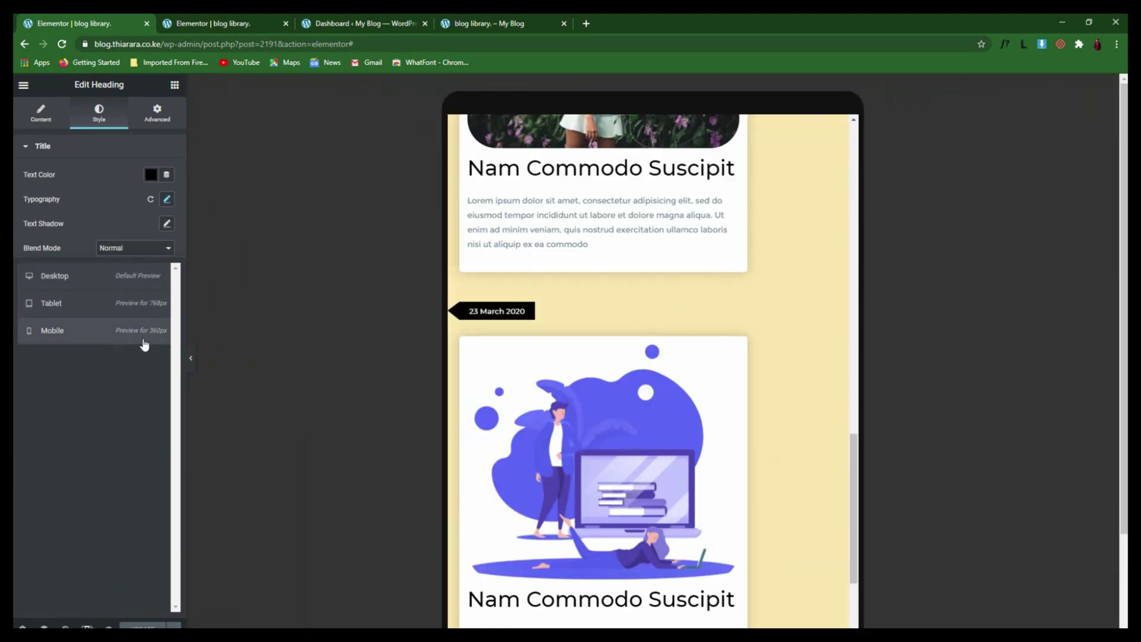
scroll(667, 407, "up", 10)
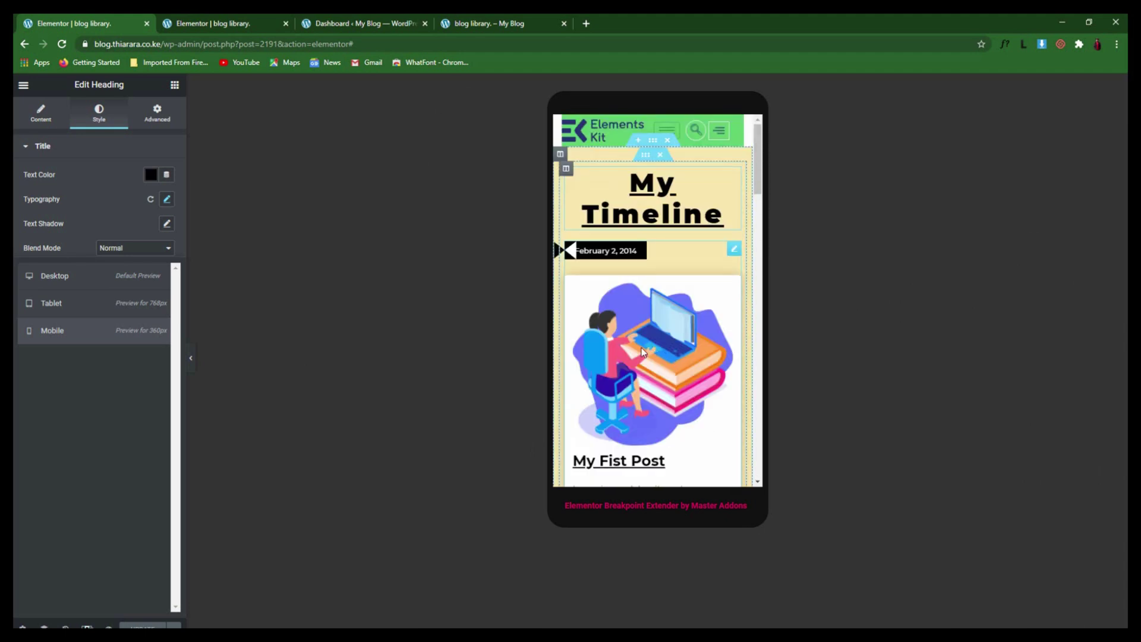
Select the timeline widget and switch the preview back to desktop
left_click(560, 252)
scroll(680, 300, "down", 10)
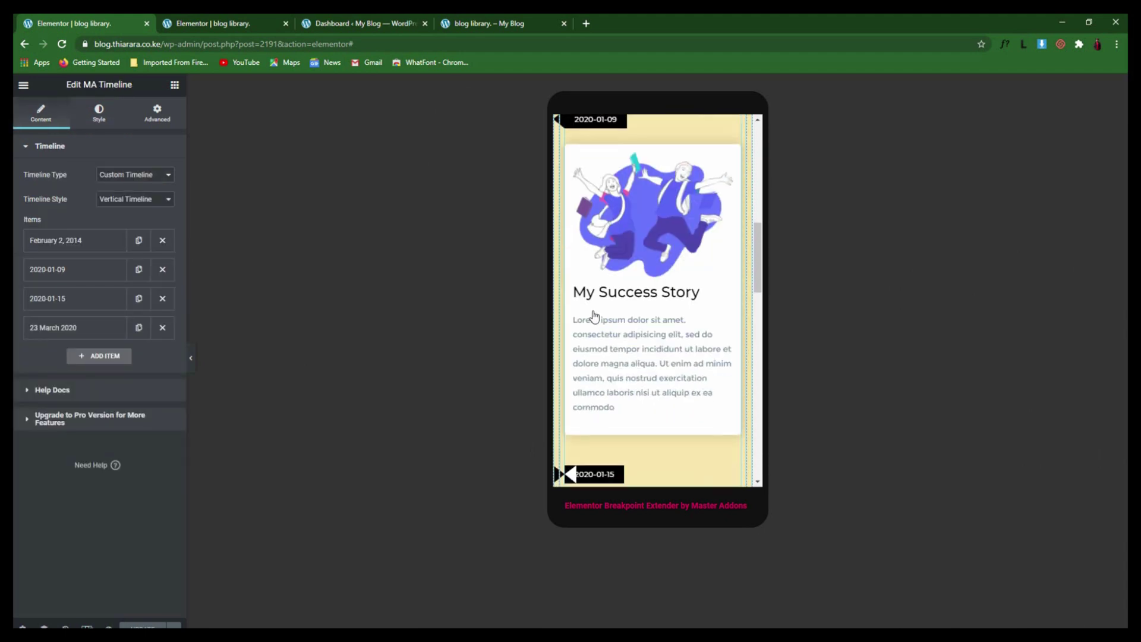
scroll(592, 333, "down", 10)
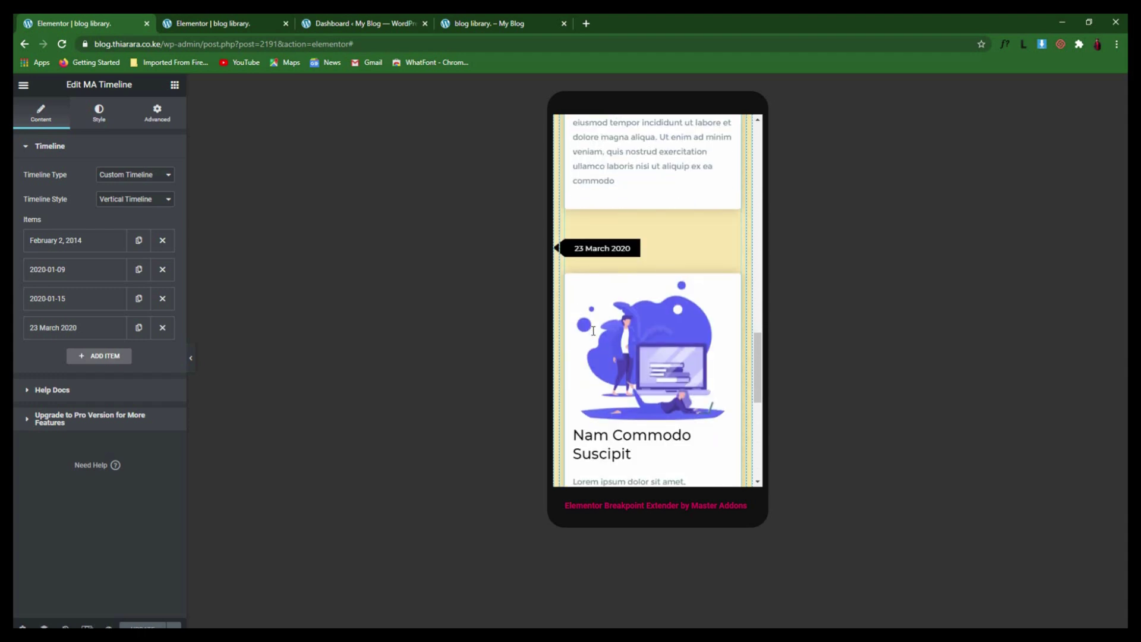
scroll(601, 339, "up", 5)
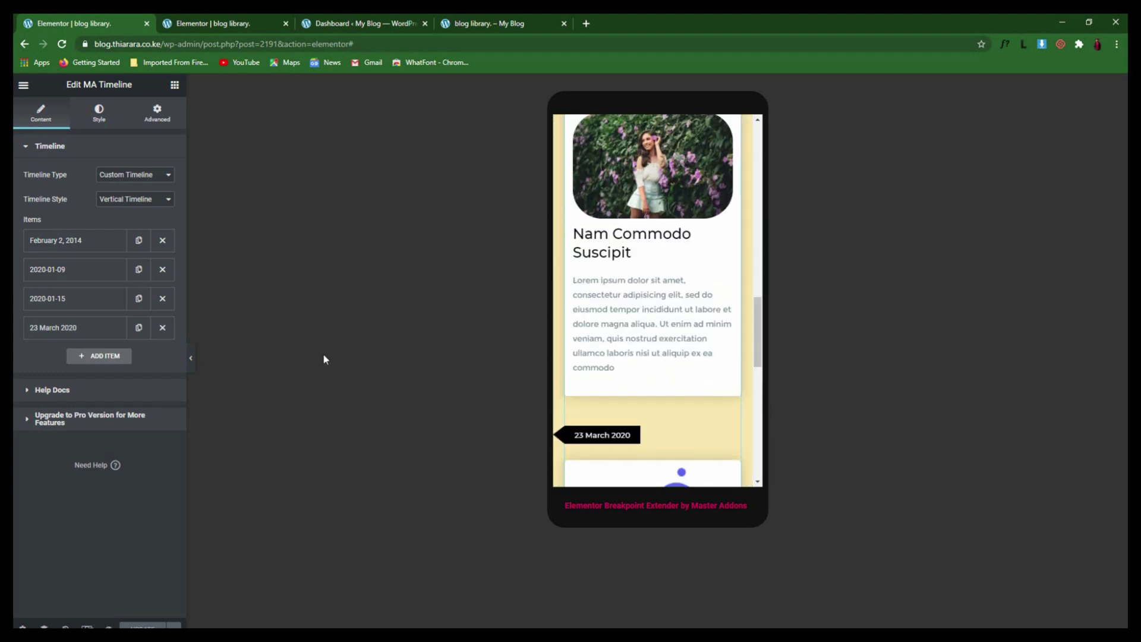
left_click(87, 628)
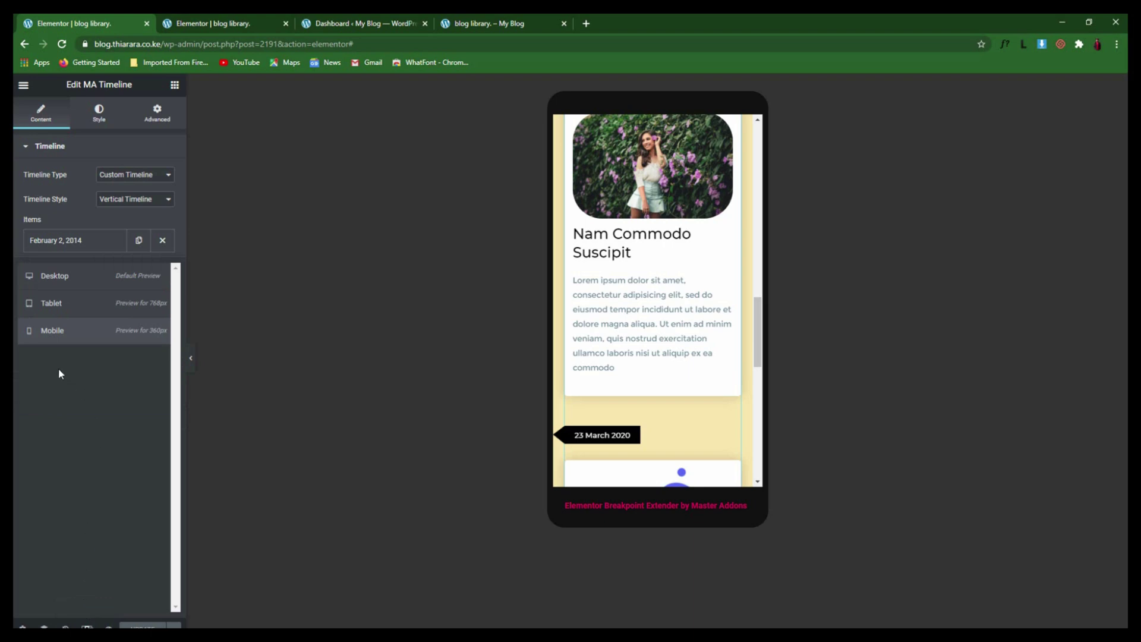
left_click(76, 275)
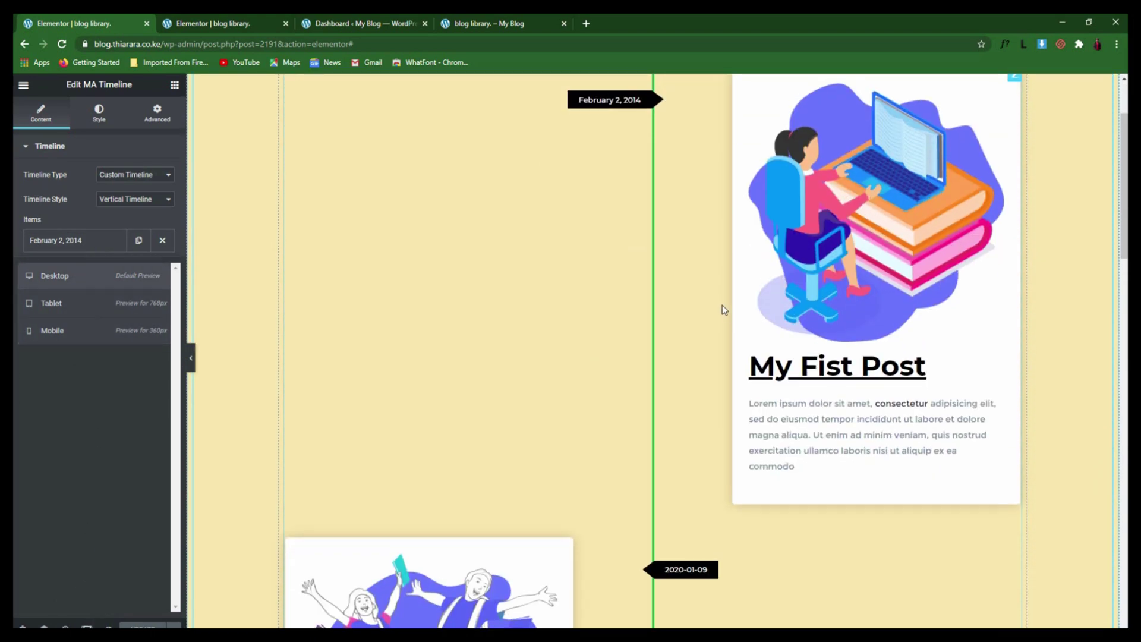
scroll(743, 238, "up", 2)
Append a period so the heading reads 'My Timeline.', save the page, and view it live
left_click(768, 163)
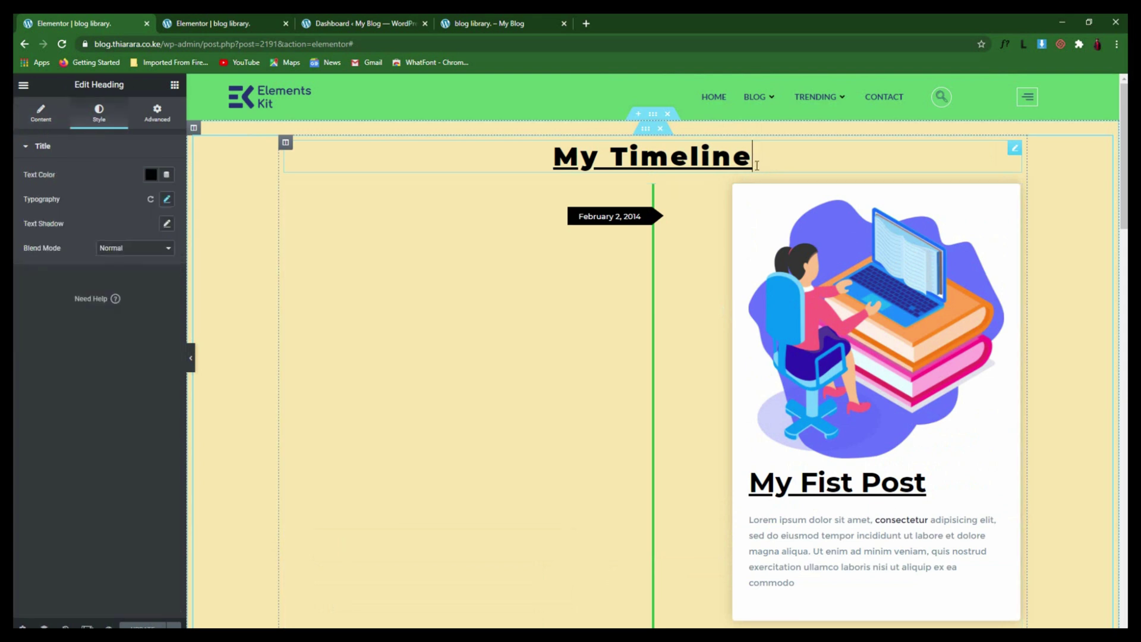
left_click(755, 165)
type(".")
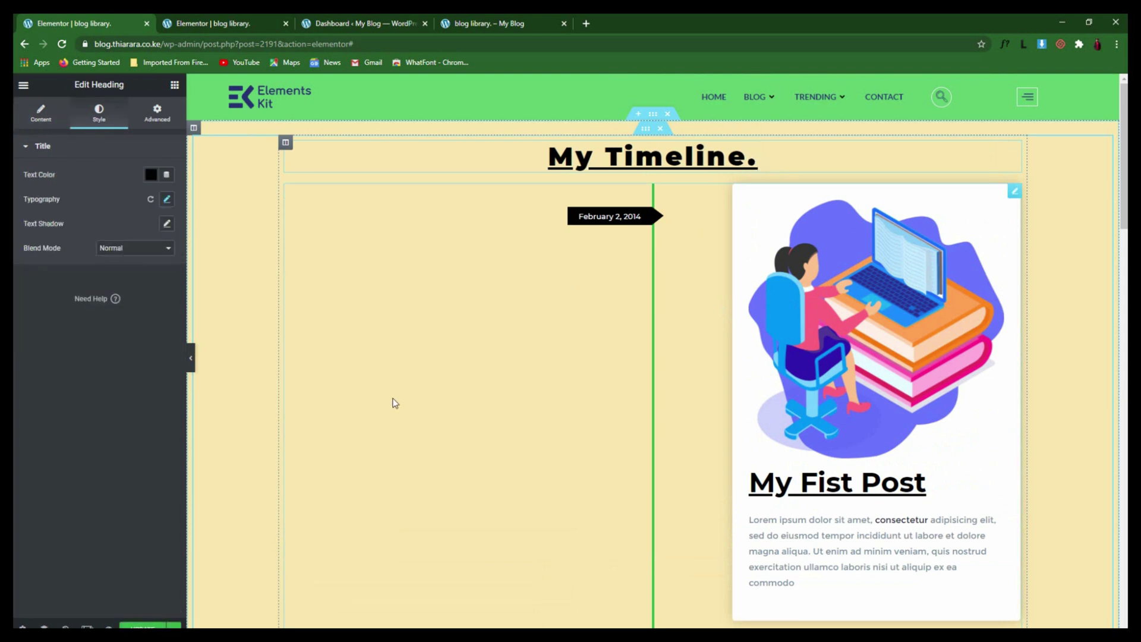
key("ctrl+s")
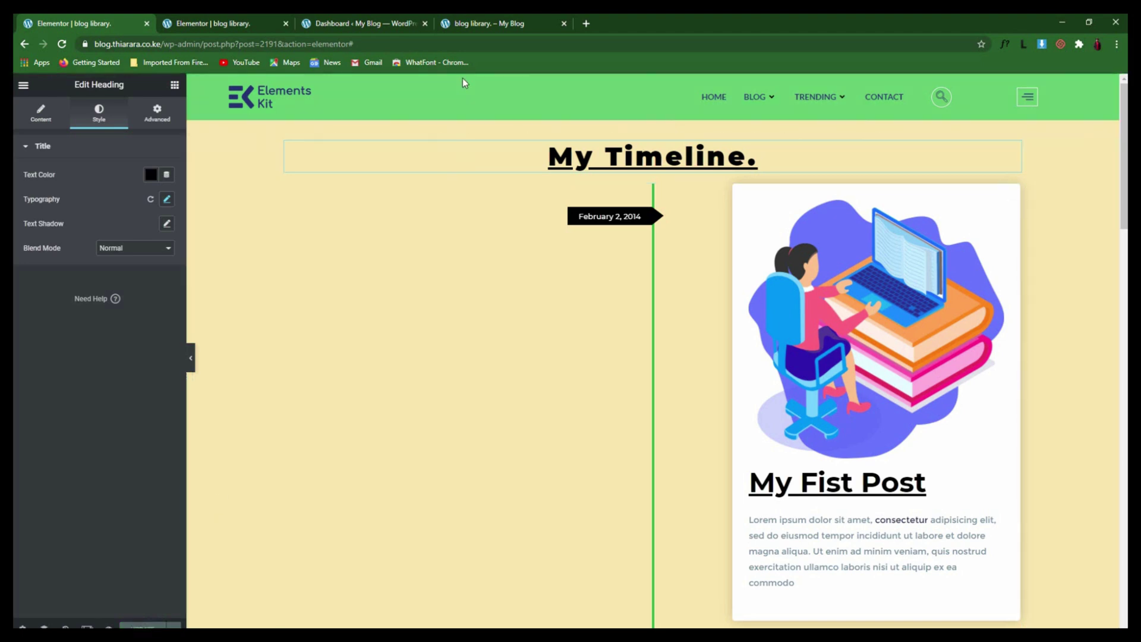
left_click(475, 24)
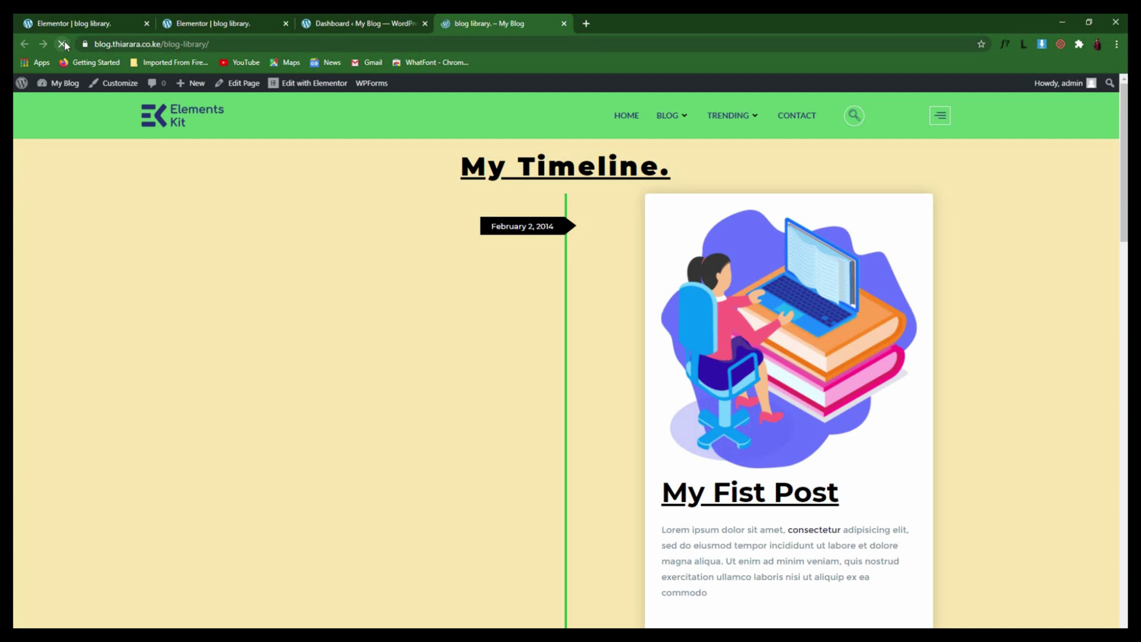
Scroll the live page through the My Success Story, Nam Commodo Suscipit and 23 March 2020 cards
scroll(653, 239, "down", 1)
scroll(645, 238, "up", 1)
scroll(623, 240, "down", 1)
scroll(589, 216, "down", 6)
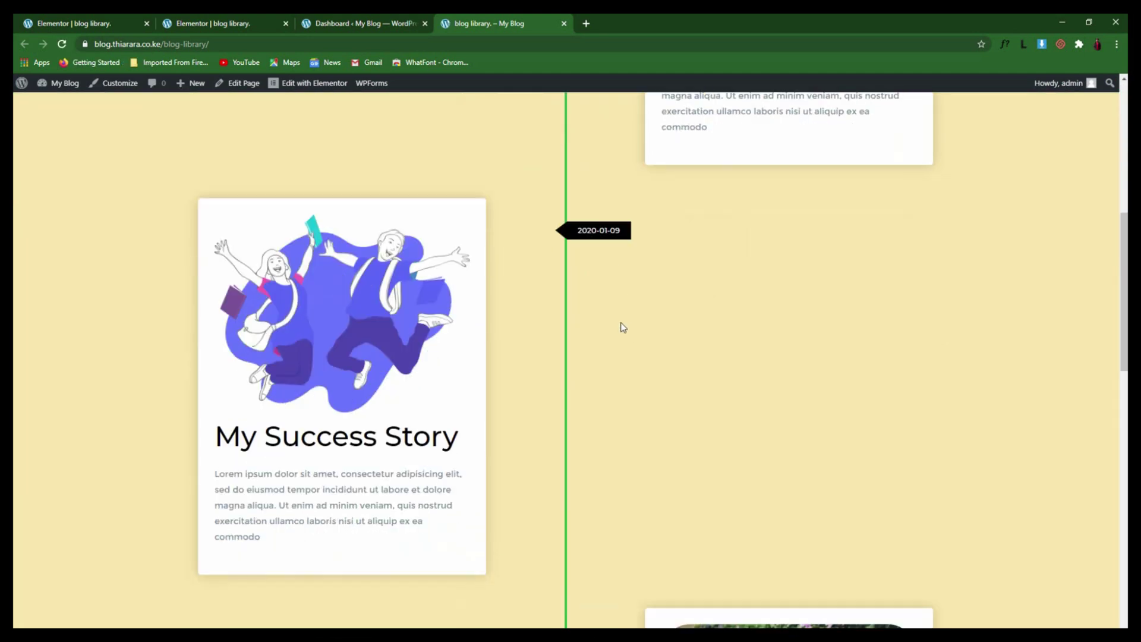
scroll(775, 331, "down", 9)
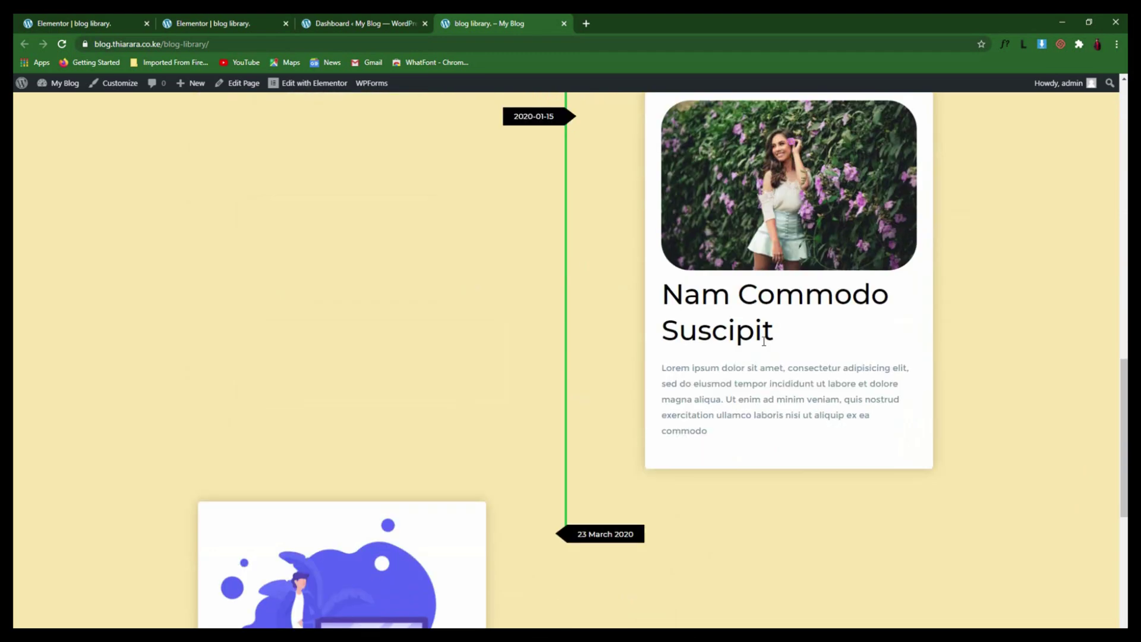
scroll(588, 224, "up", 15)
scroll(598, 222, "down", 1)
scroll(597, 222, "down", 16)
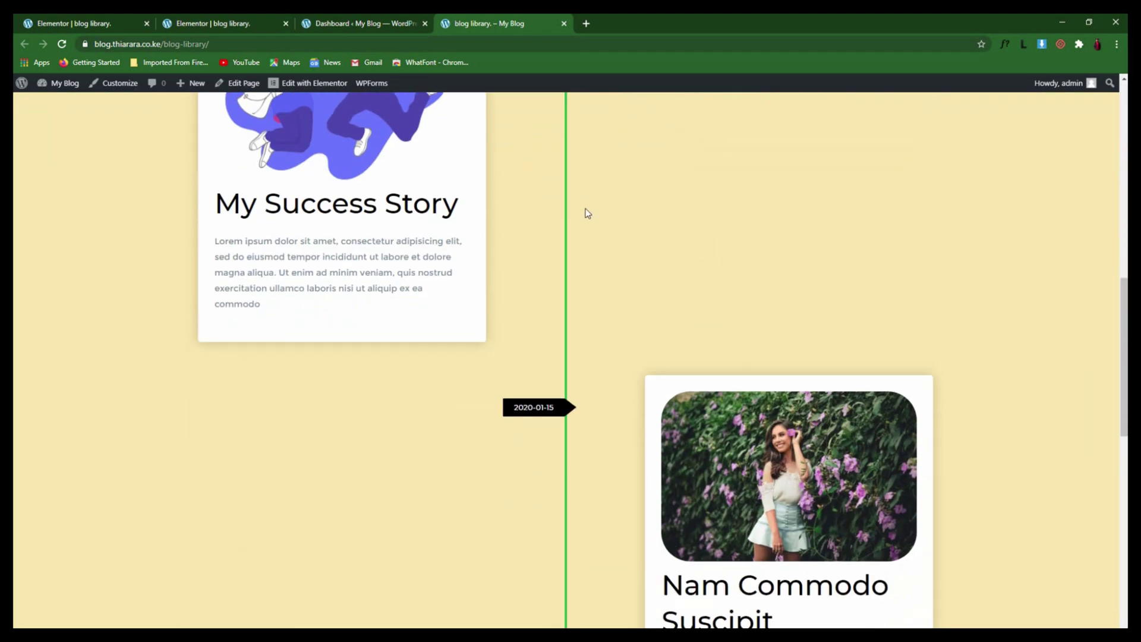
scroll(582, 217, "down", 3)
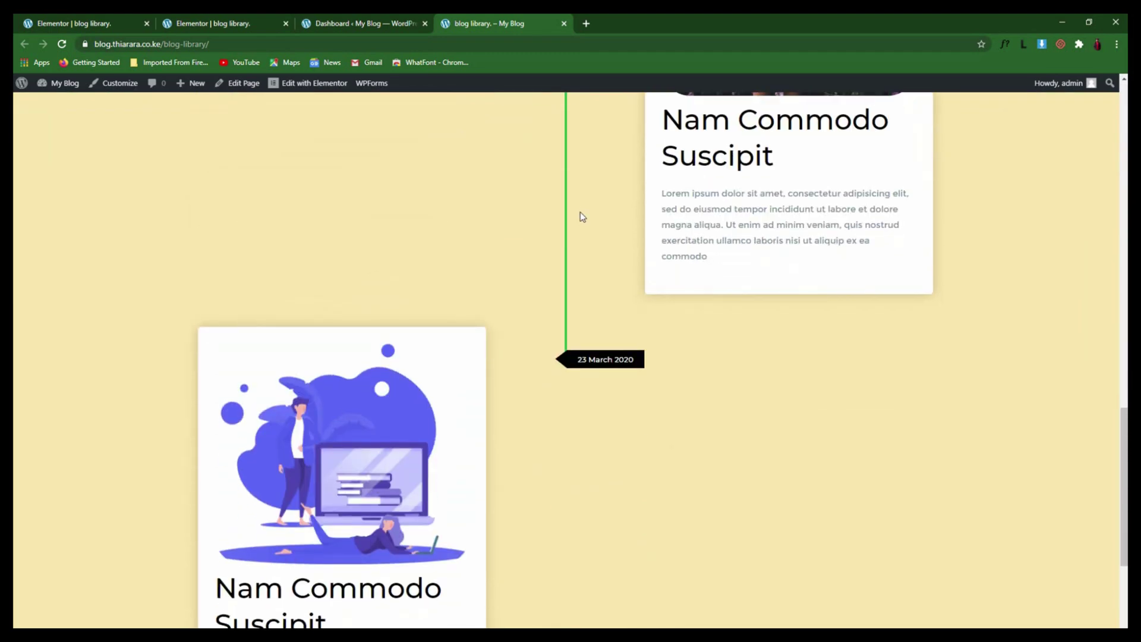